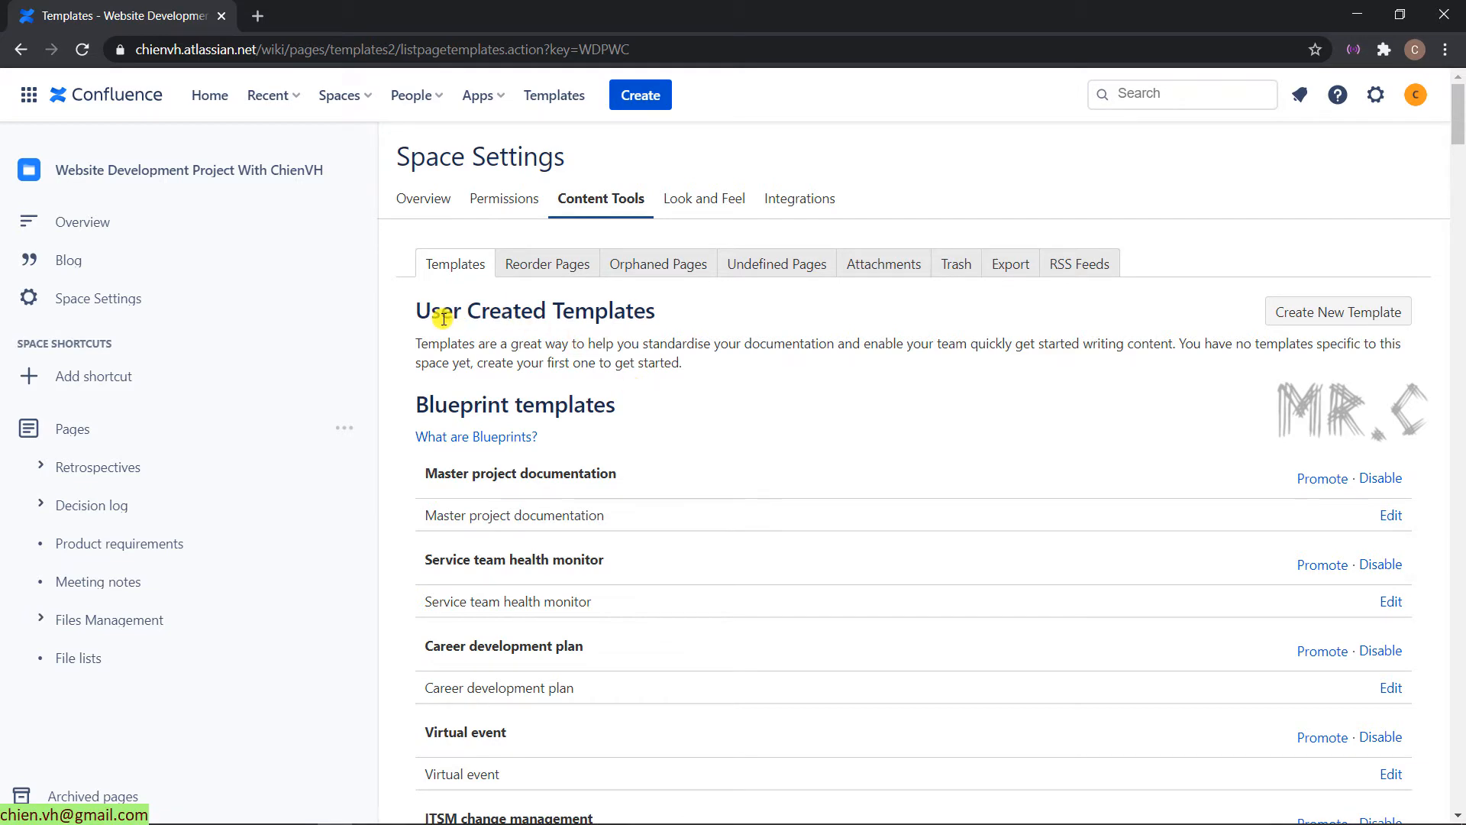
triple_click(685, 309)
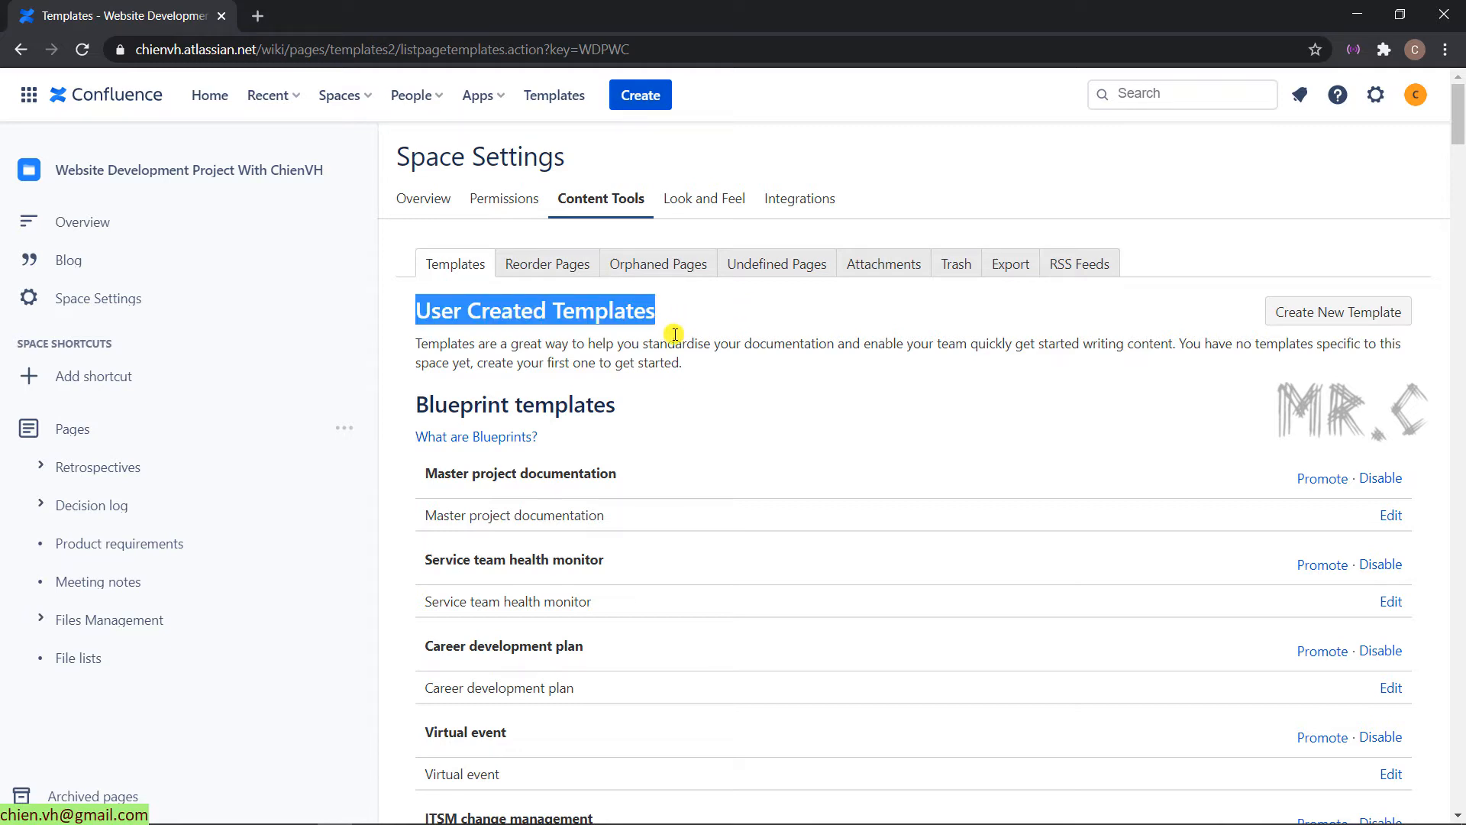
click(675, 335)
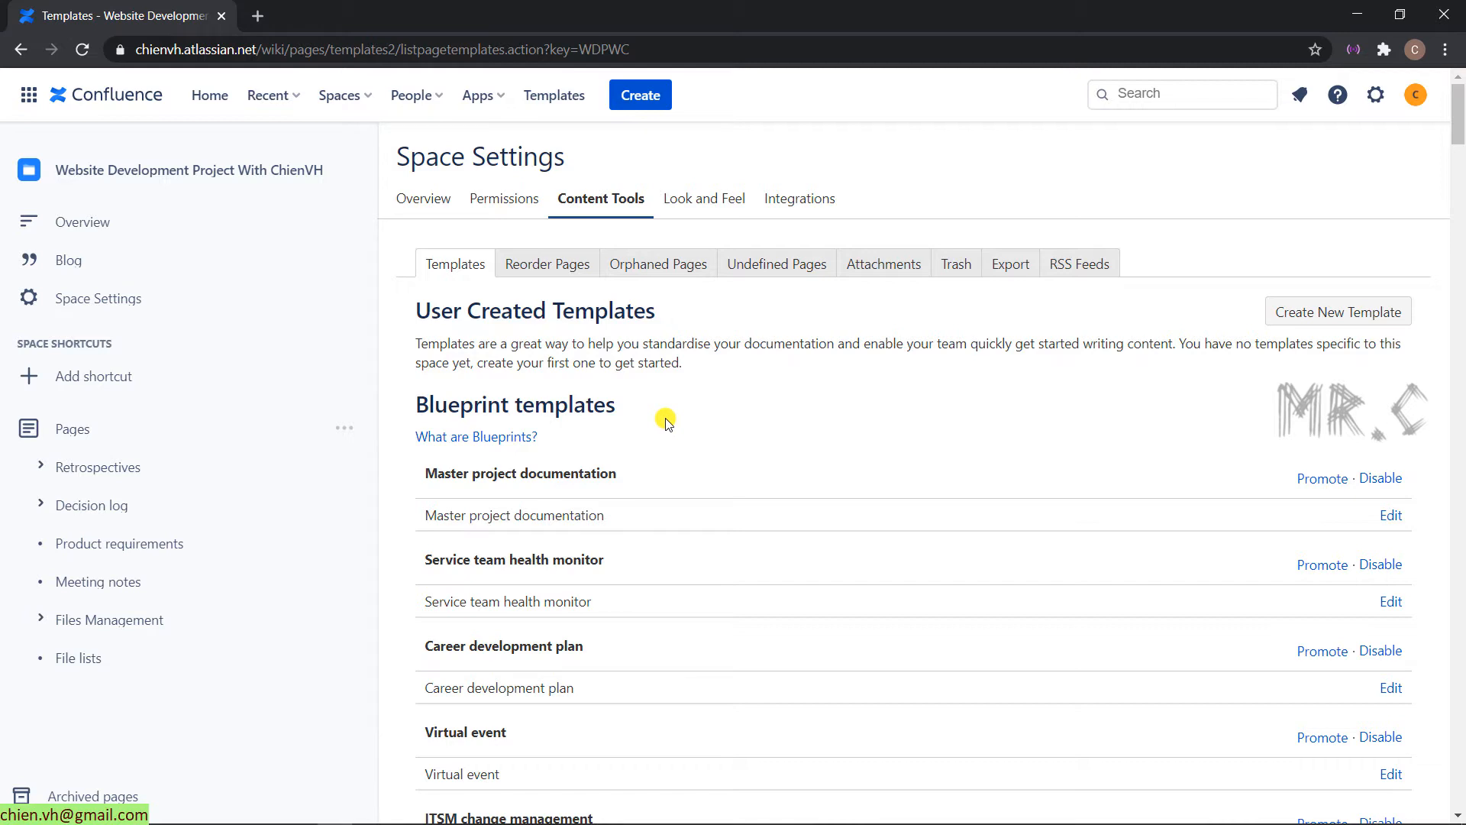
scroll(666, 422, down, 12)
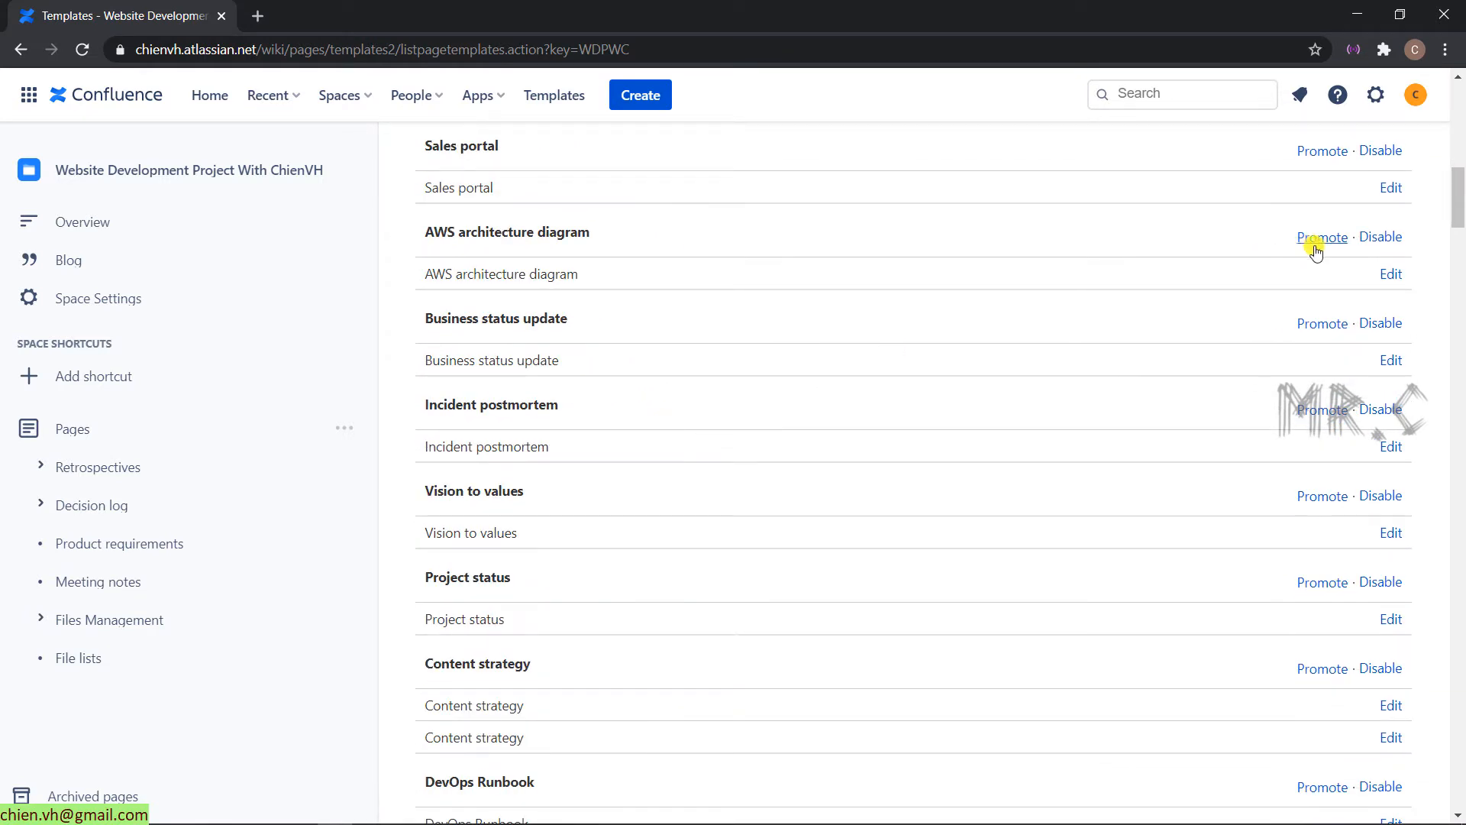
drag(1458, 200, 1458, 107)
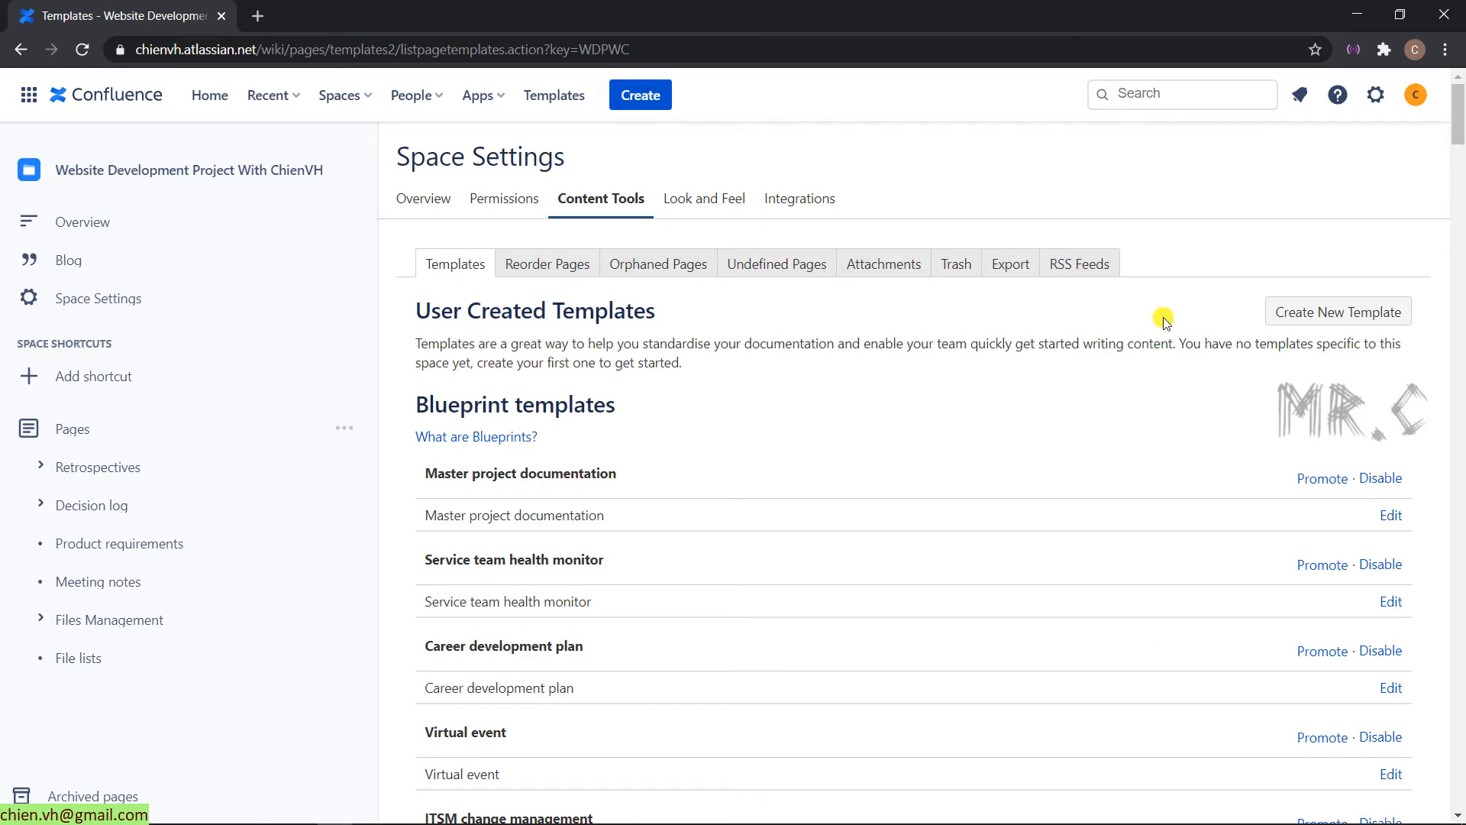
Create a new template for the space and title it "Project KB template".
click(1367, 319)
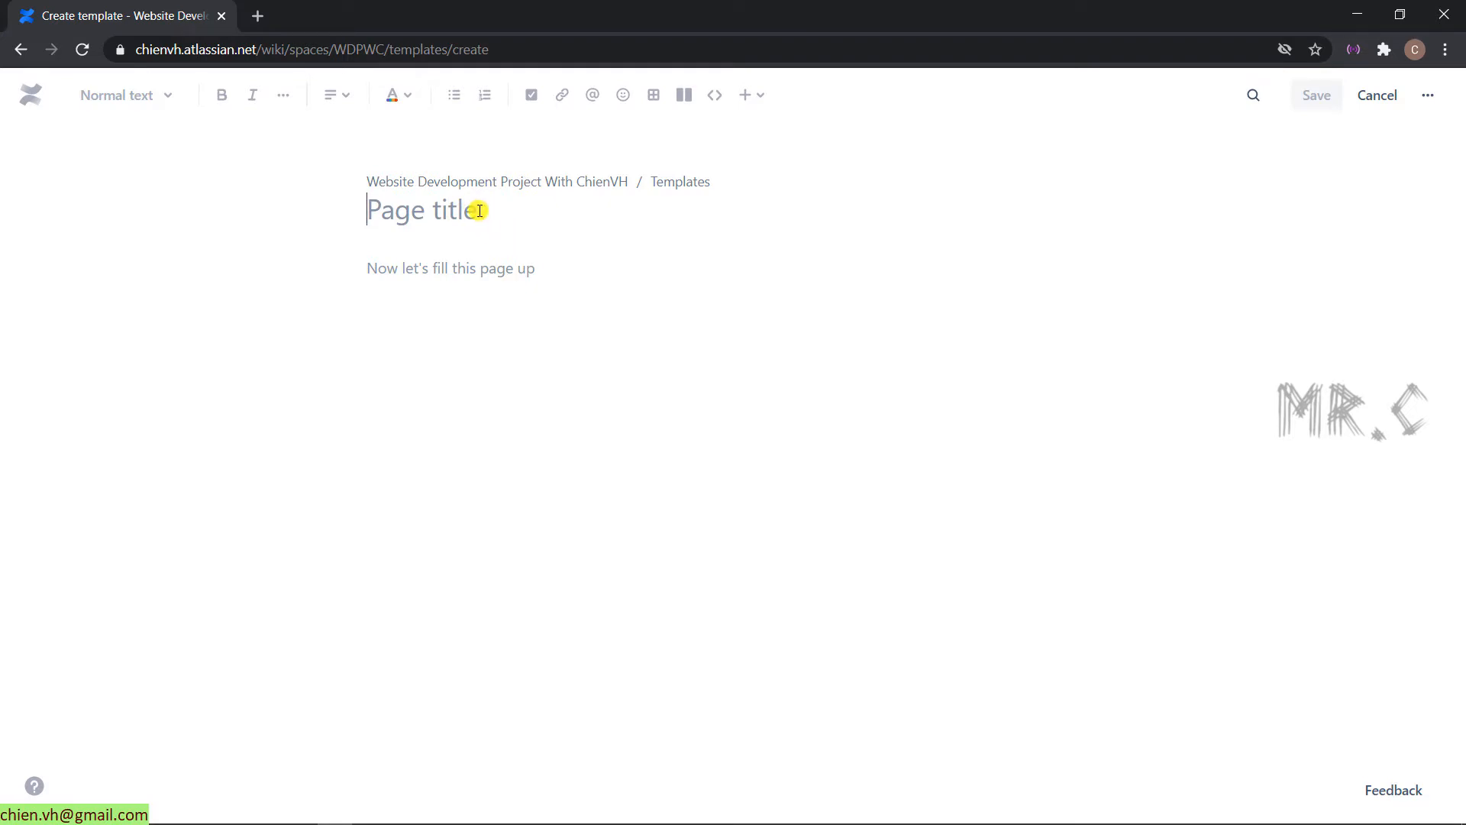
text(Prpje)
key(BackSpace)
key(BackSpace)
key(BackSpace)
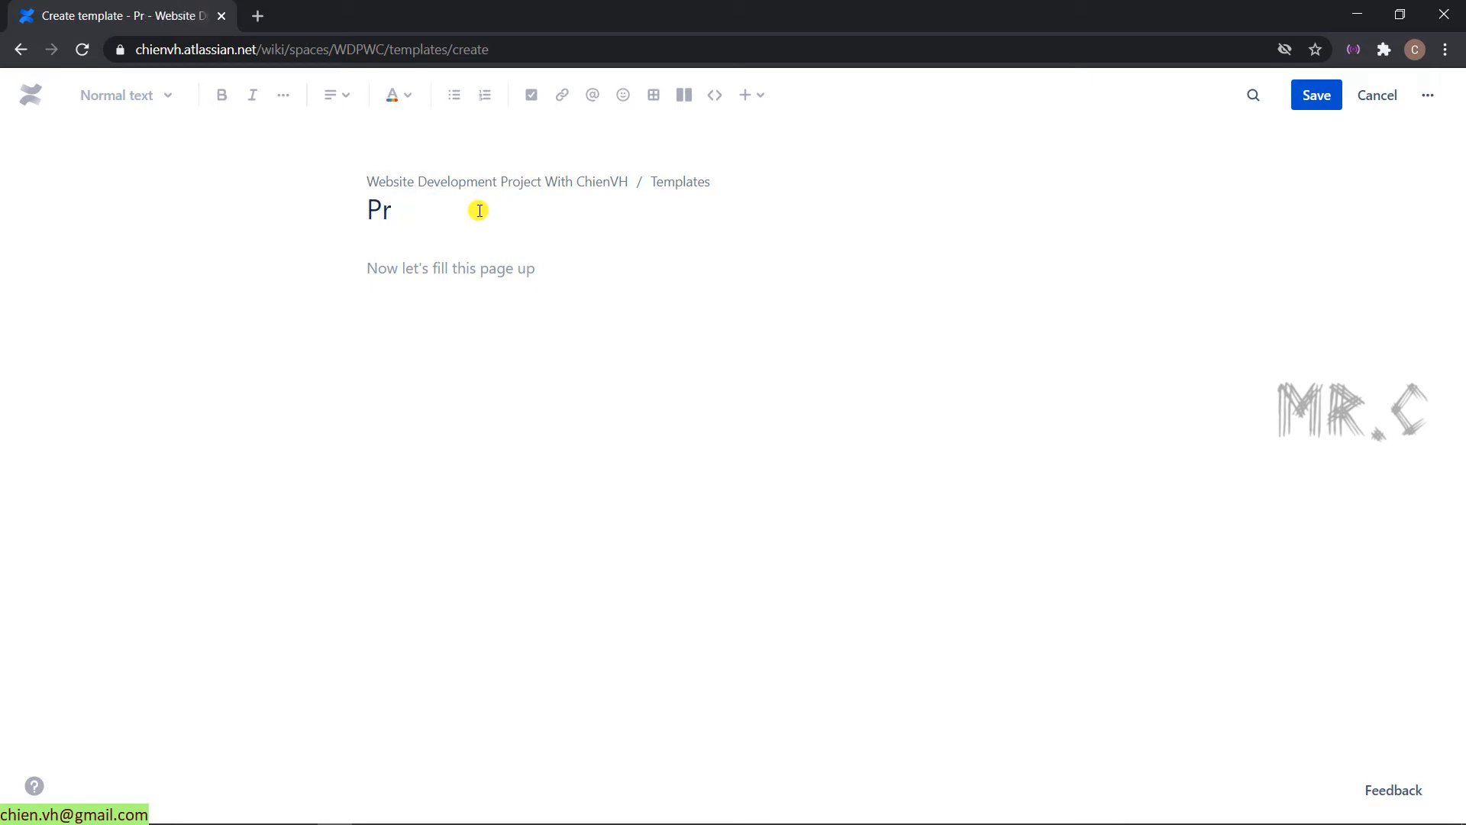
text(oject )
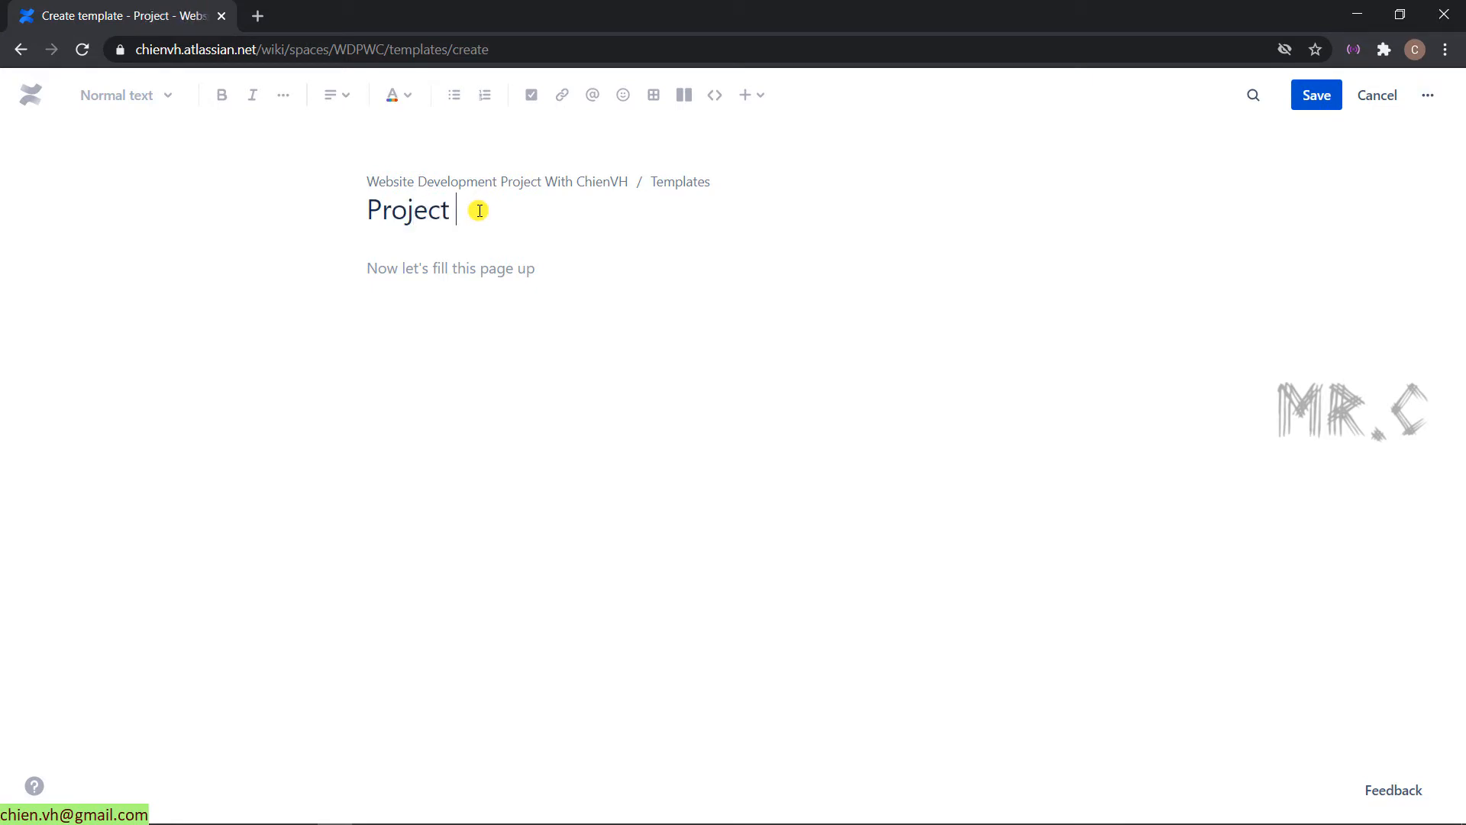
text(KB template)
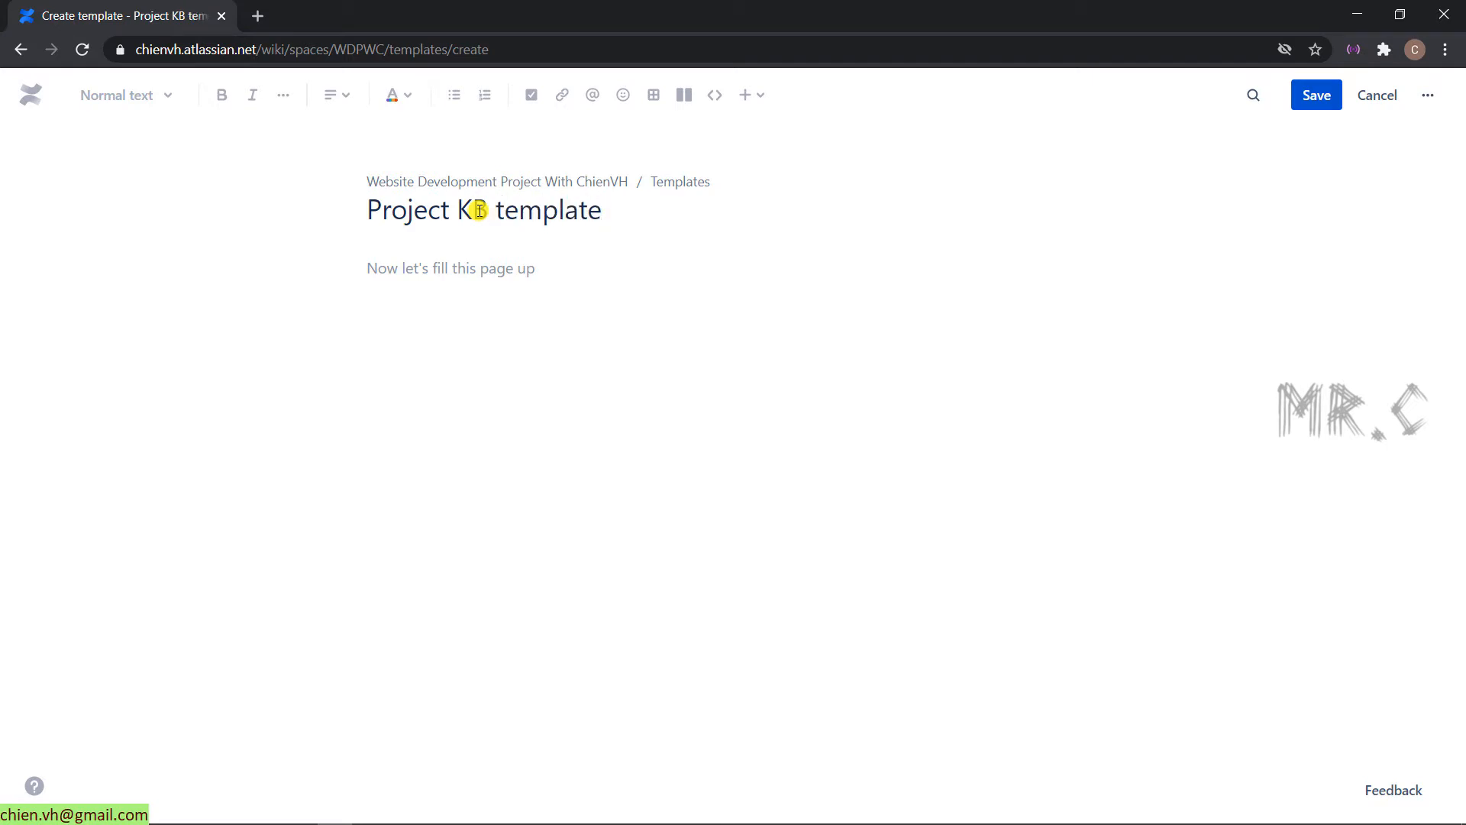
Insert a table in the template body and turn off its header row.
click(495, 276)
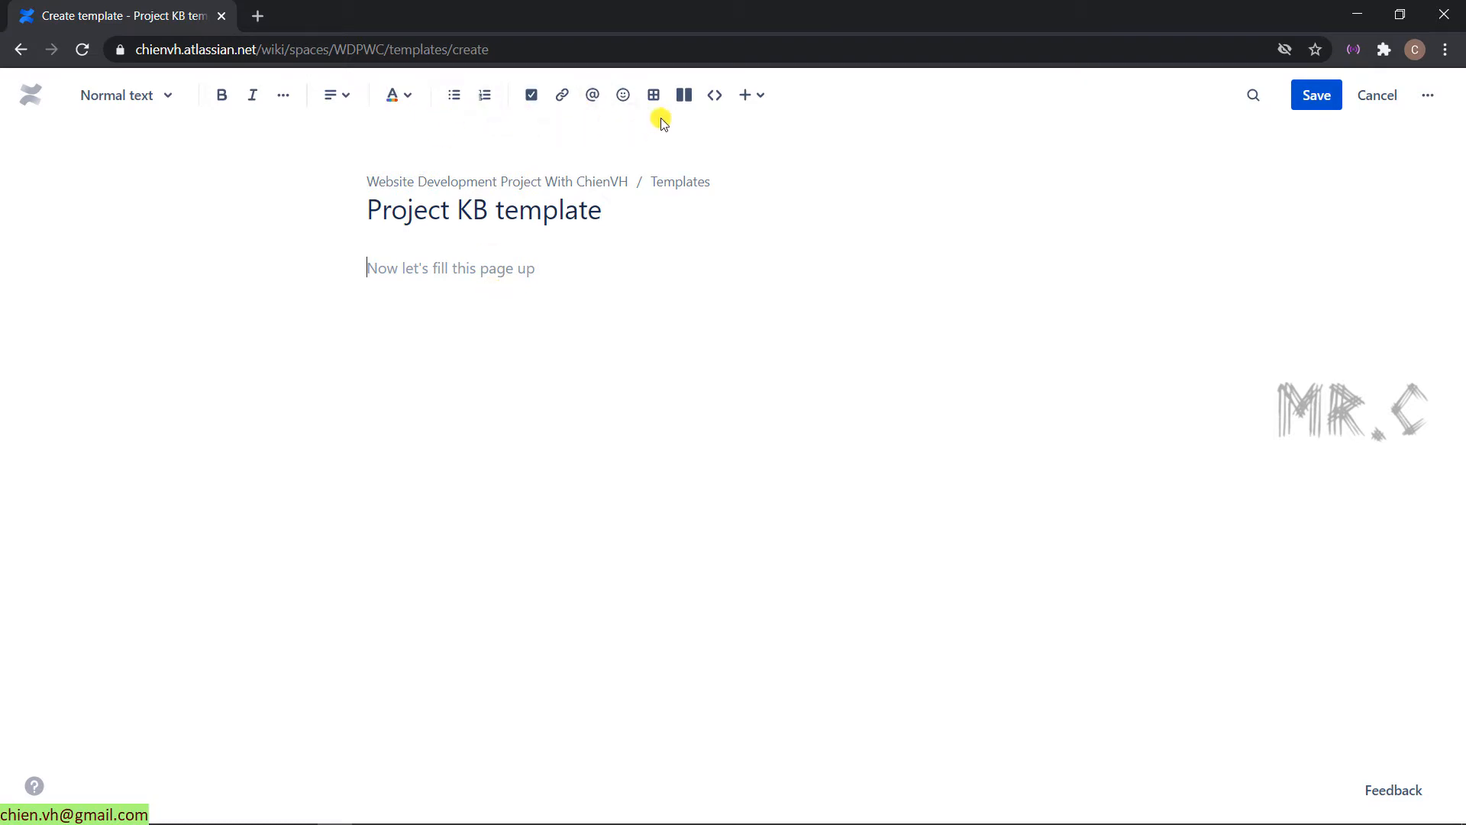
click(653, 95)
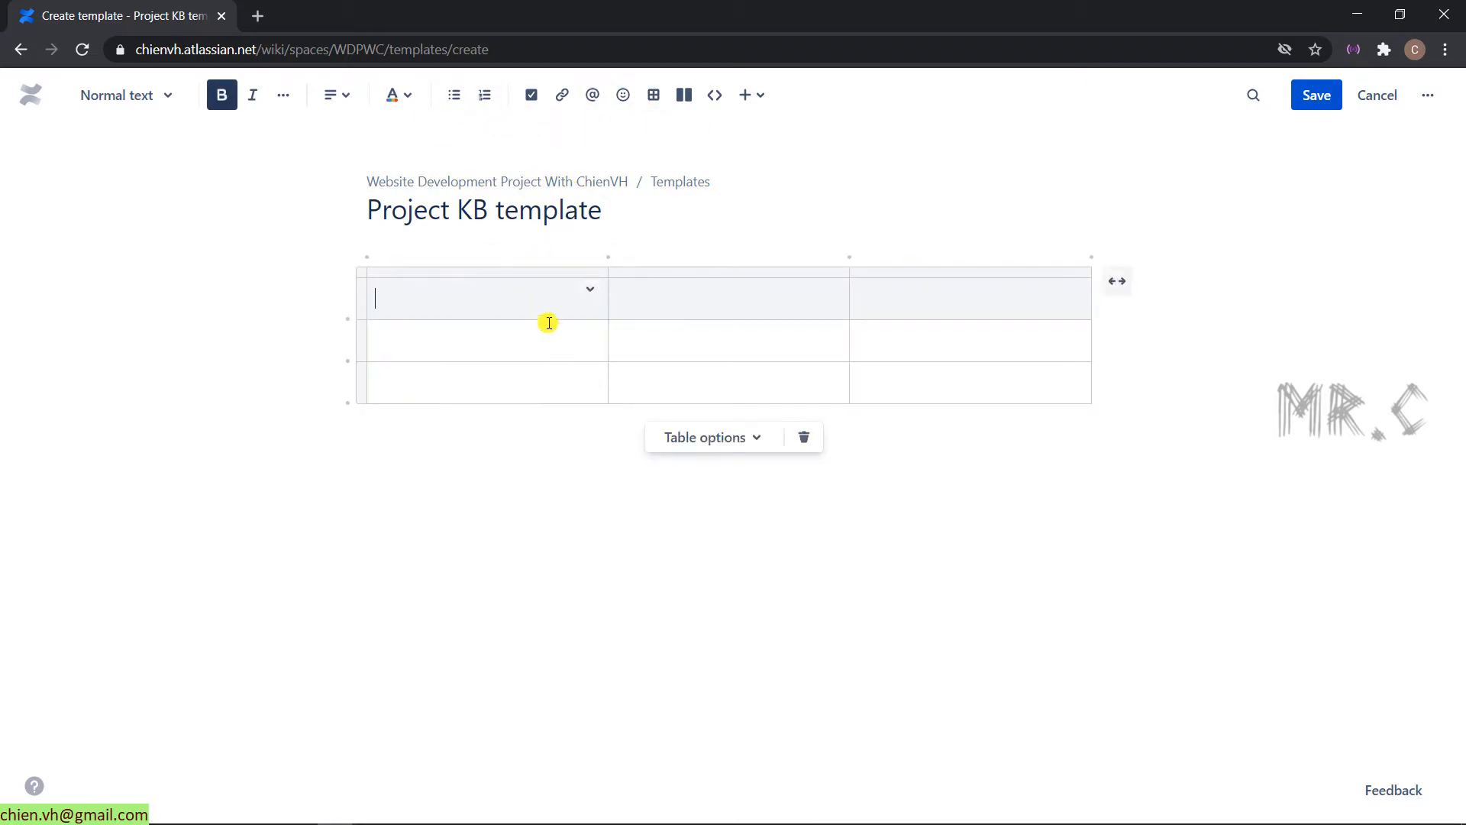
click(744, 443)
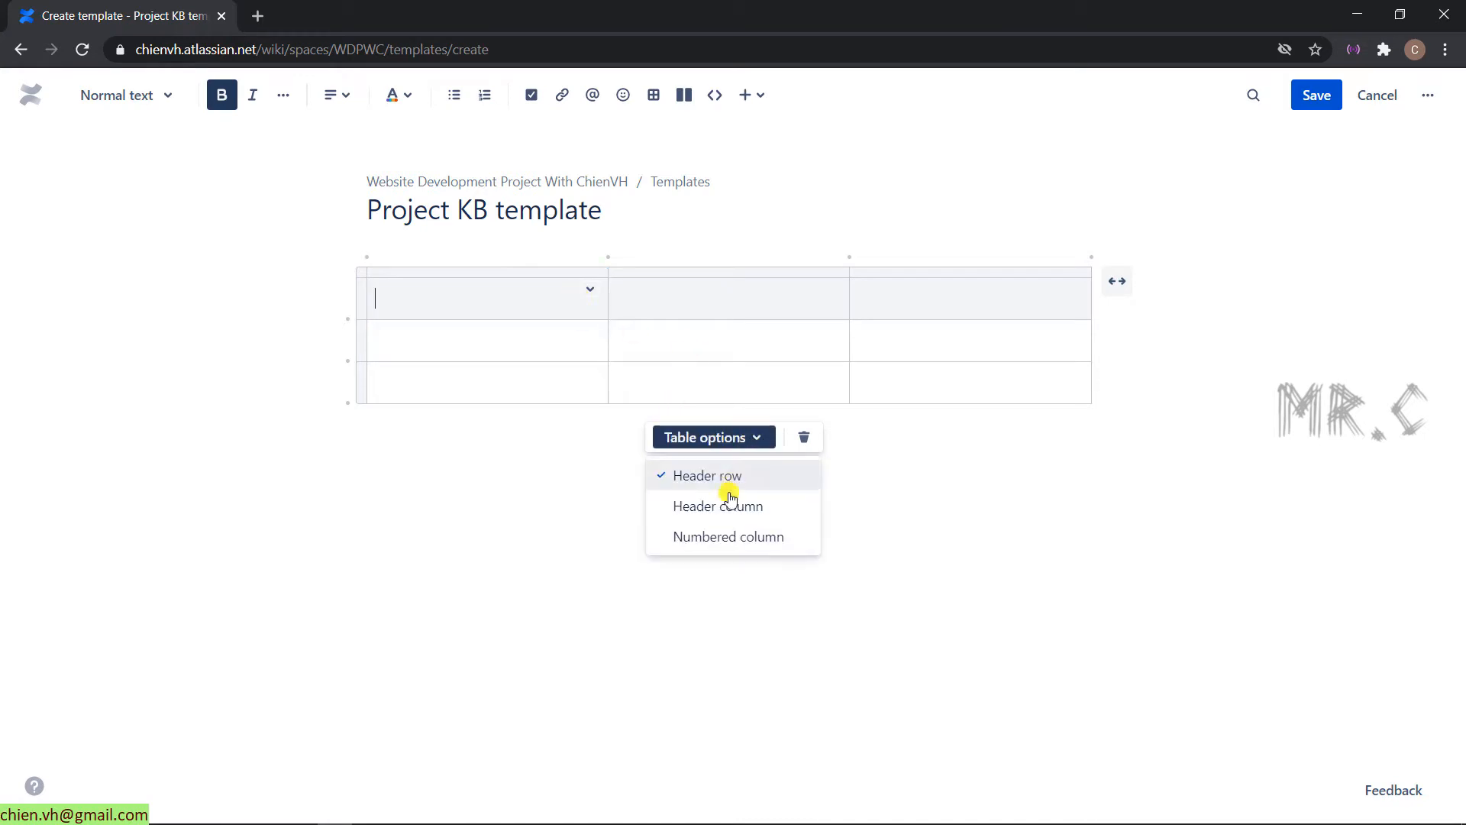
click(726, 478)
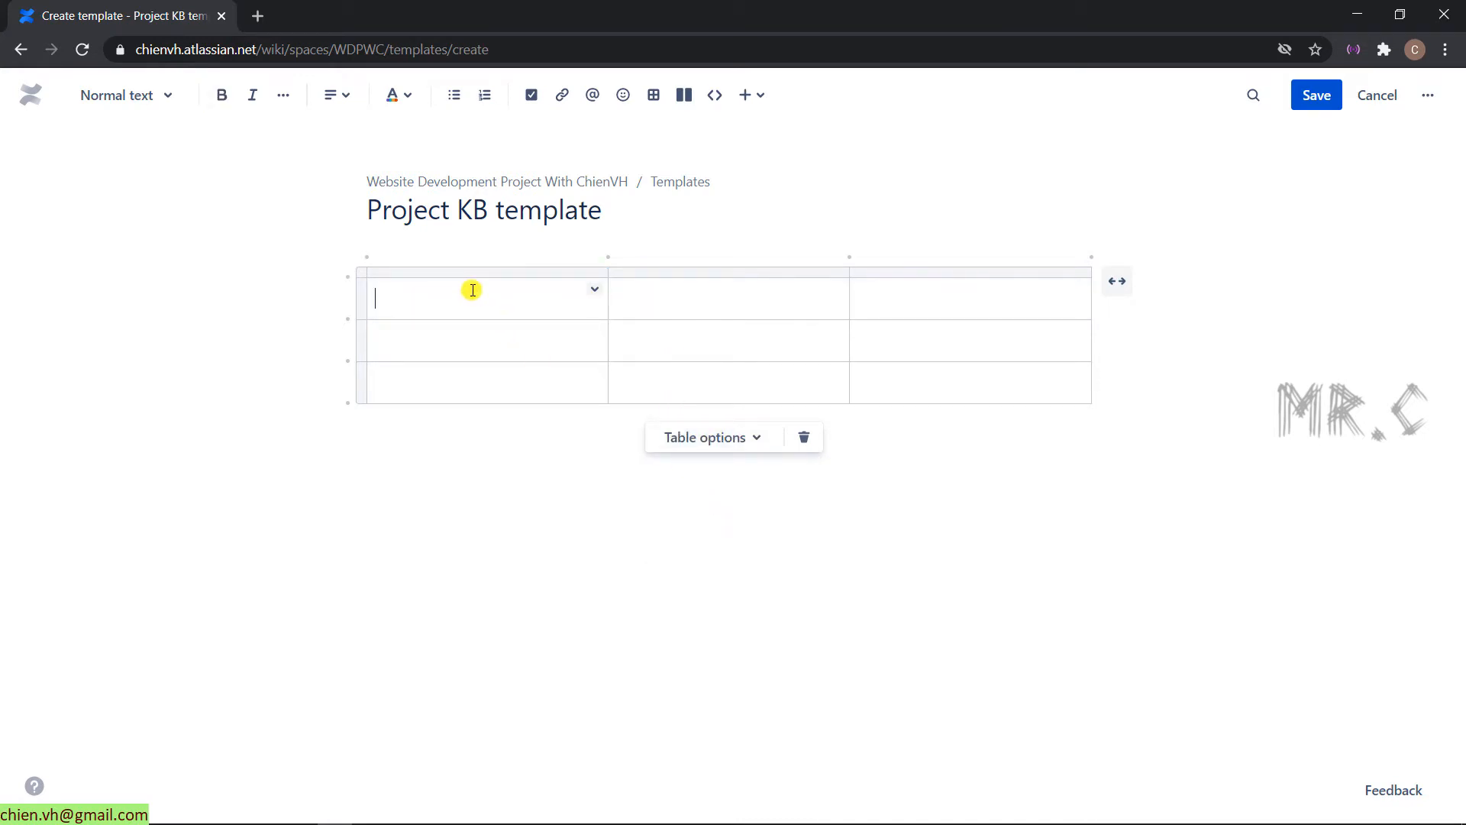
Enter the labels "Project name:" and "Project type:" in the first two rows of the table's first column.
text(Projc)
text(ct name:)
click(466, 335)
text(Project)
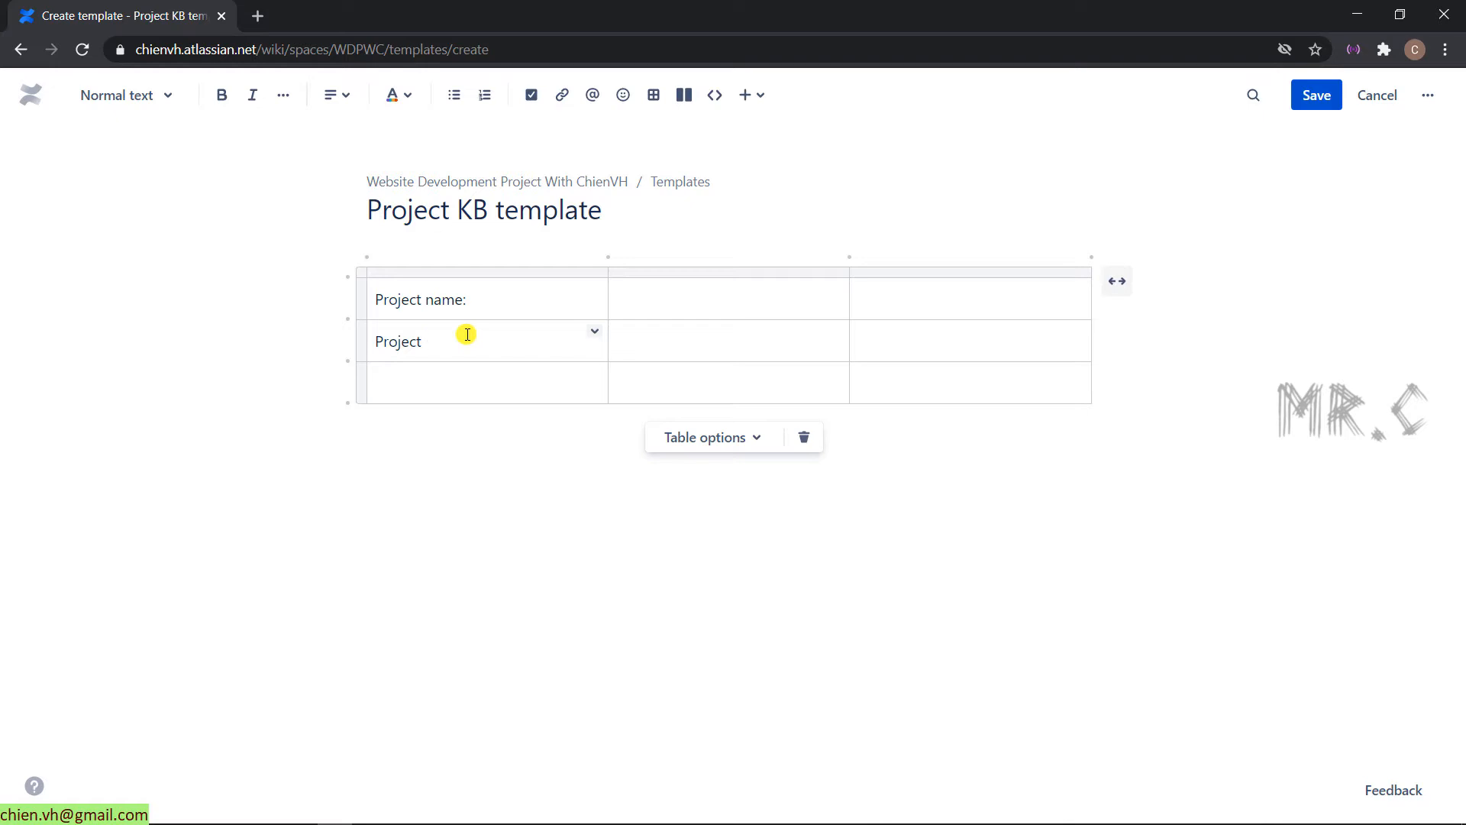
text( type:)
Add a fourth column to the table and enter "Project start:" and "Project end:" in the third column's first two rows.
click(923, 313)
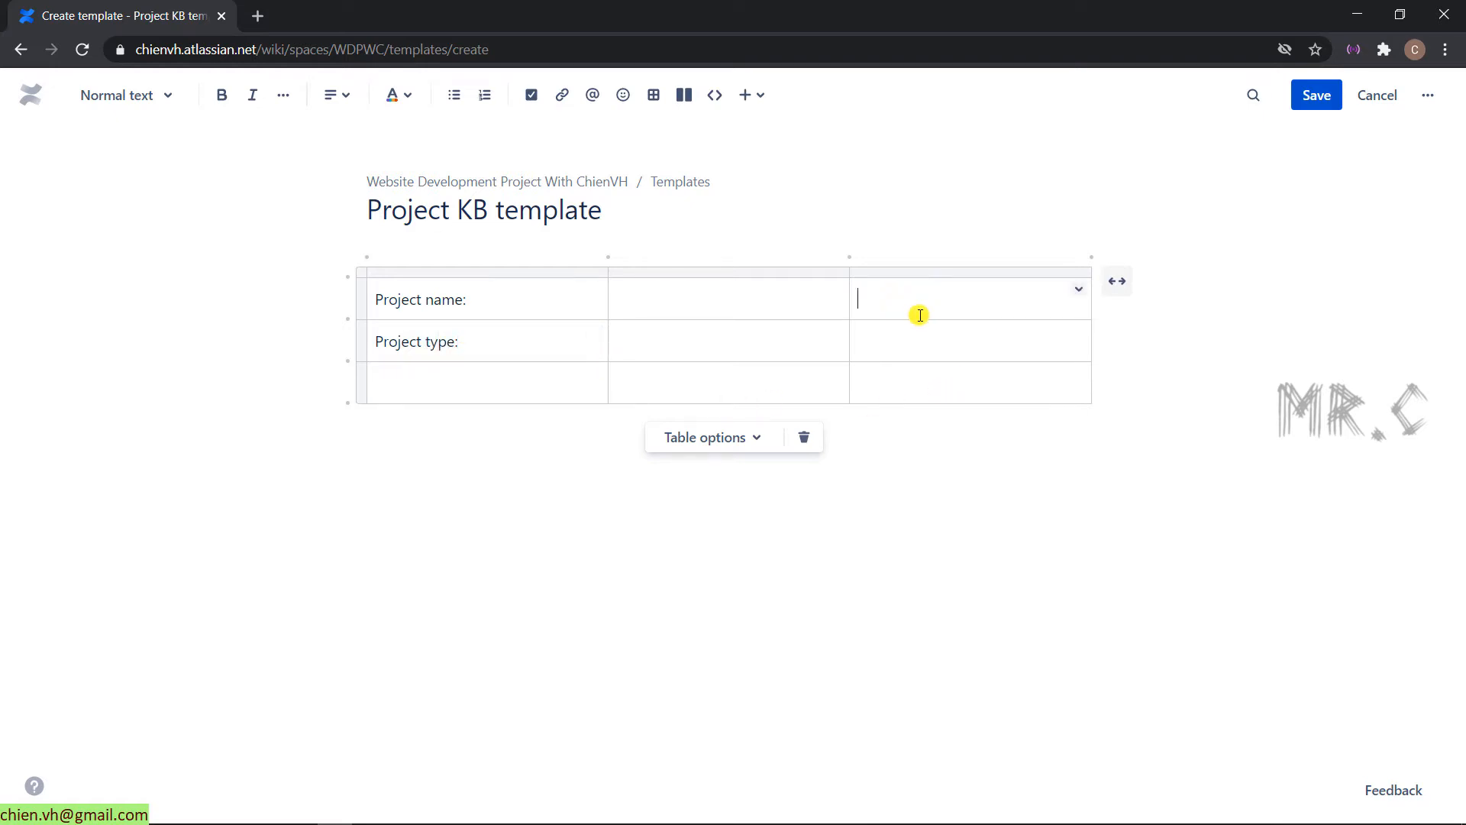
click(1093, 255)
click(835, 289)
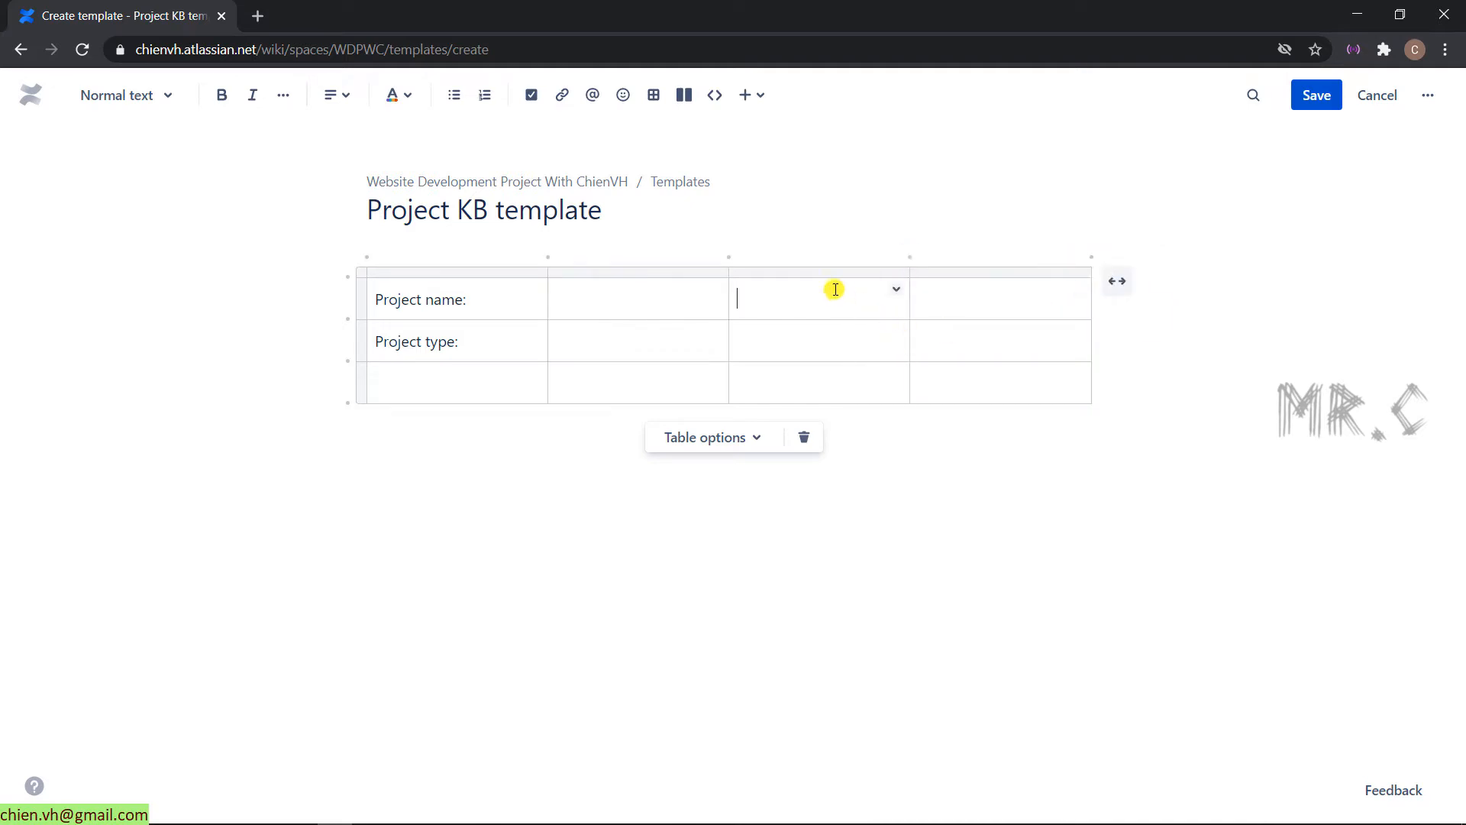
text(Project start:)
key(Down)
text(Project)
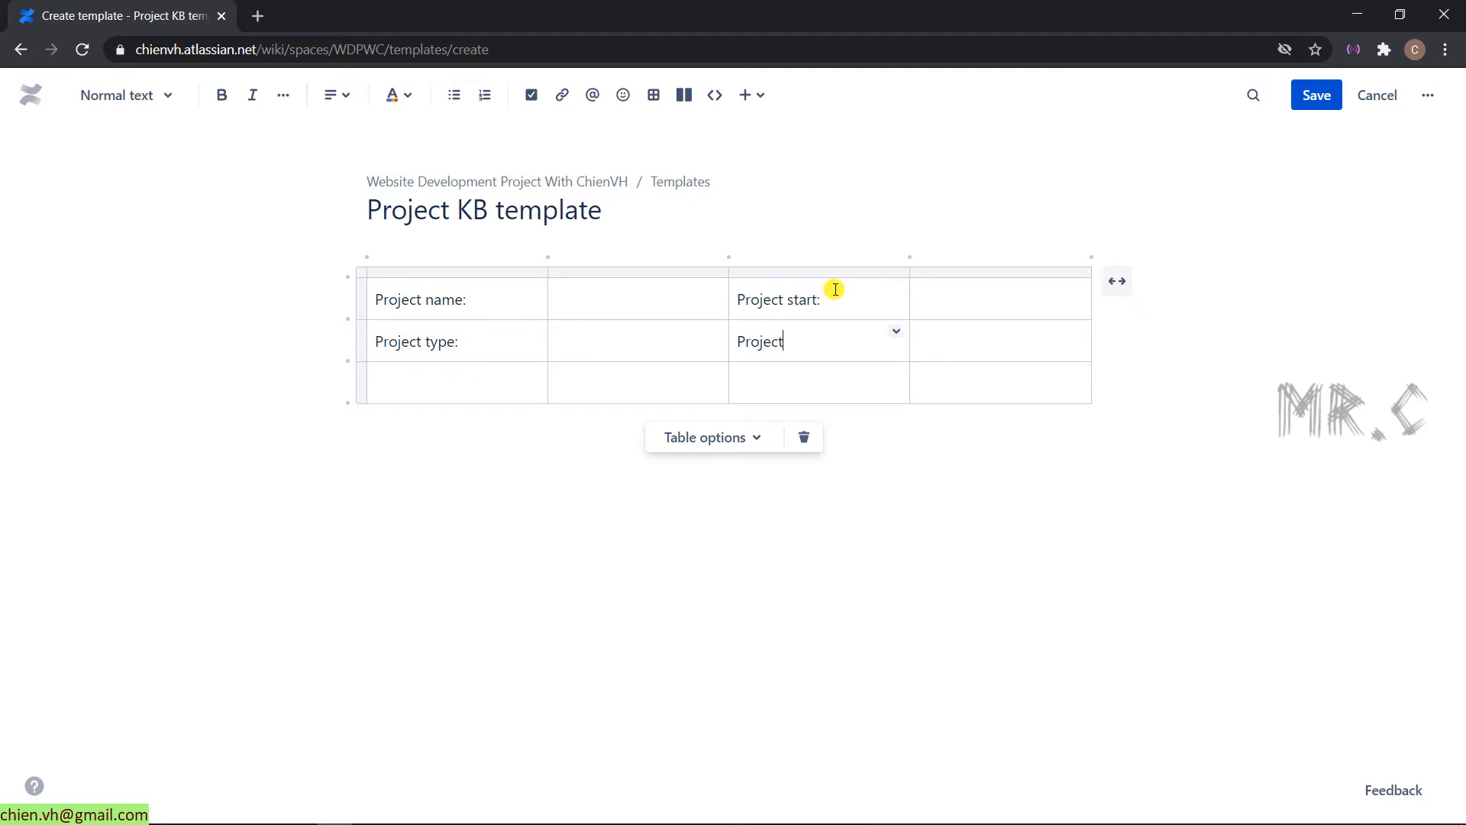
text( end:)
Label the third row's first and third cells "Project tech stack:" and "Project PM:", and append a fourth row to the table.
click(961, 388)
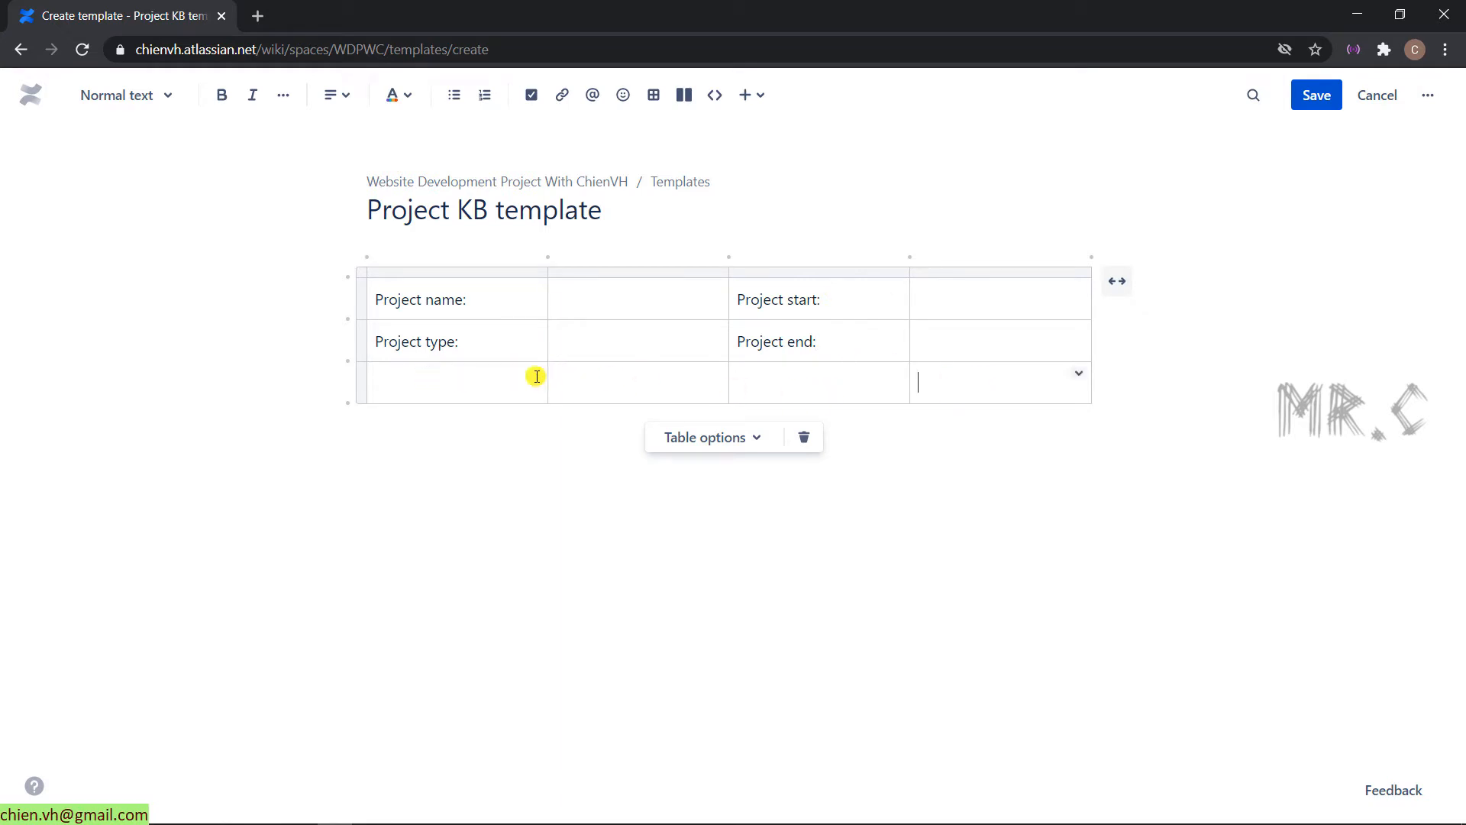
click(476, 381)
text(Project )
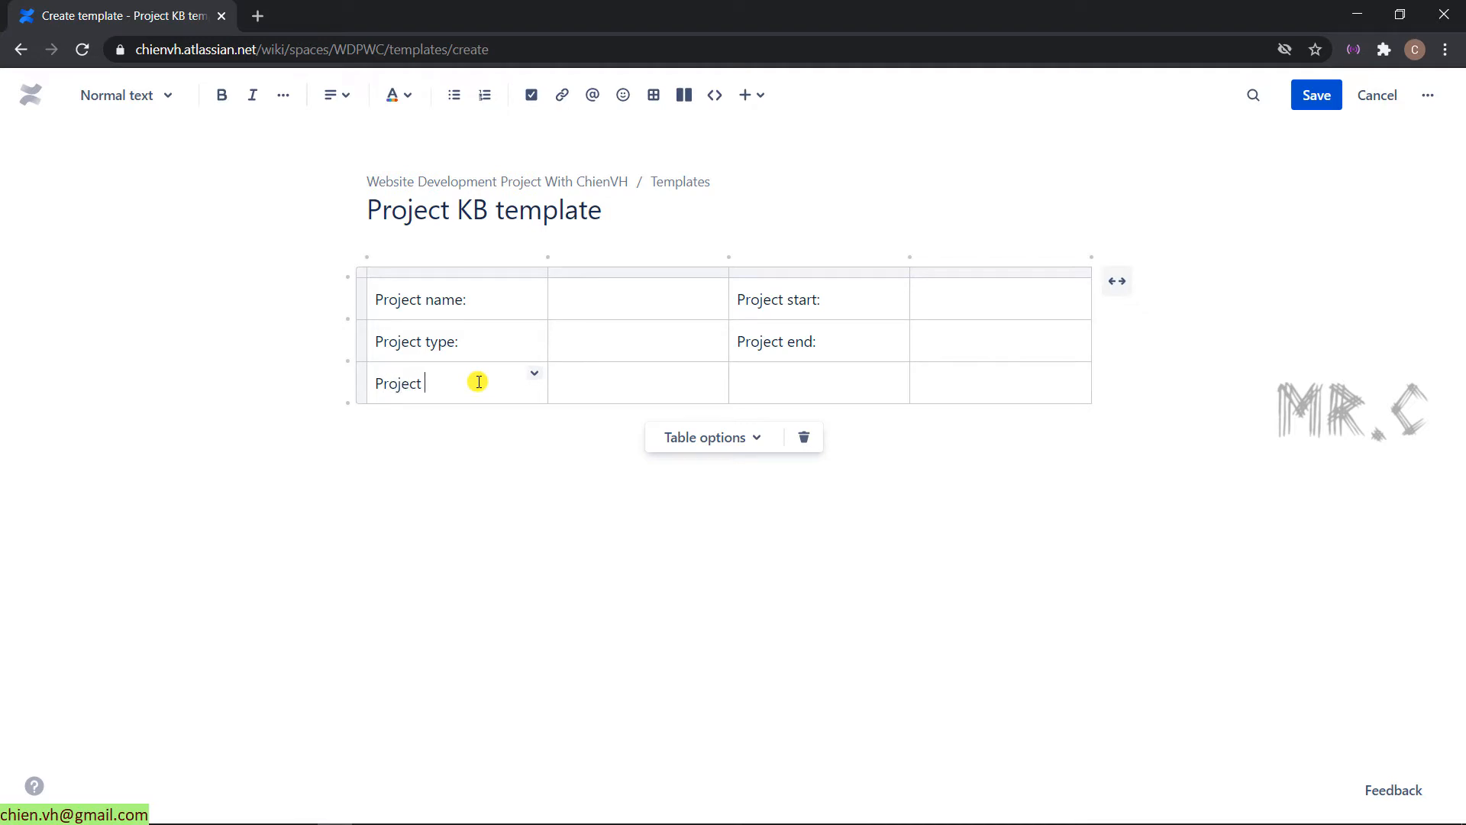
text(tech stack:)
click(795, 383)
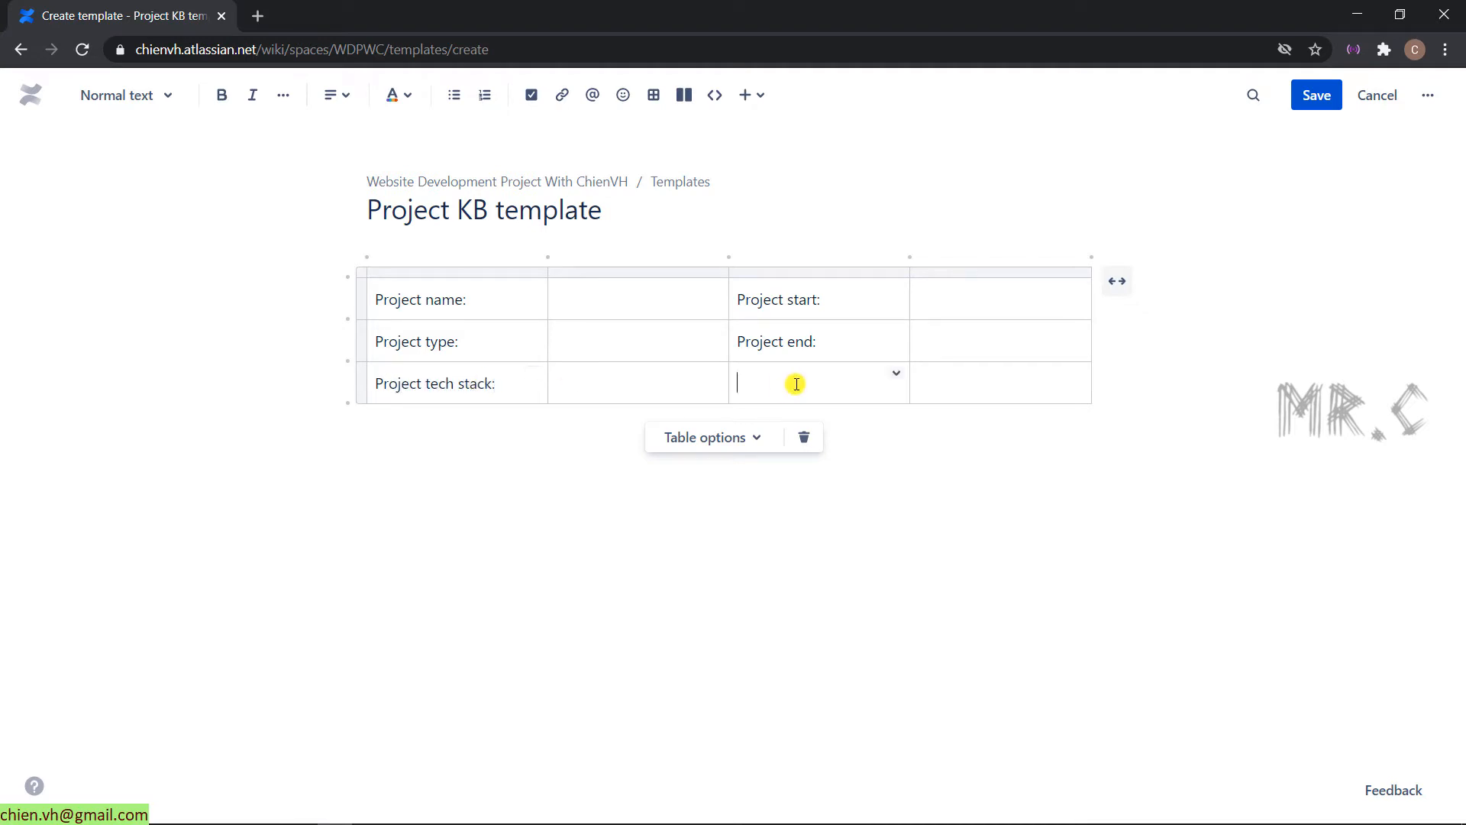
text(Project PM:)
click(1036, 394)
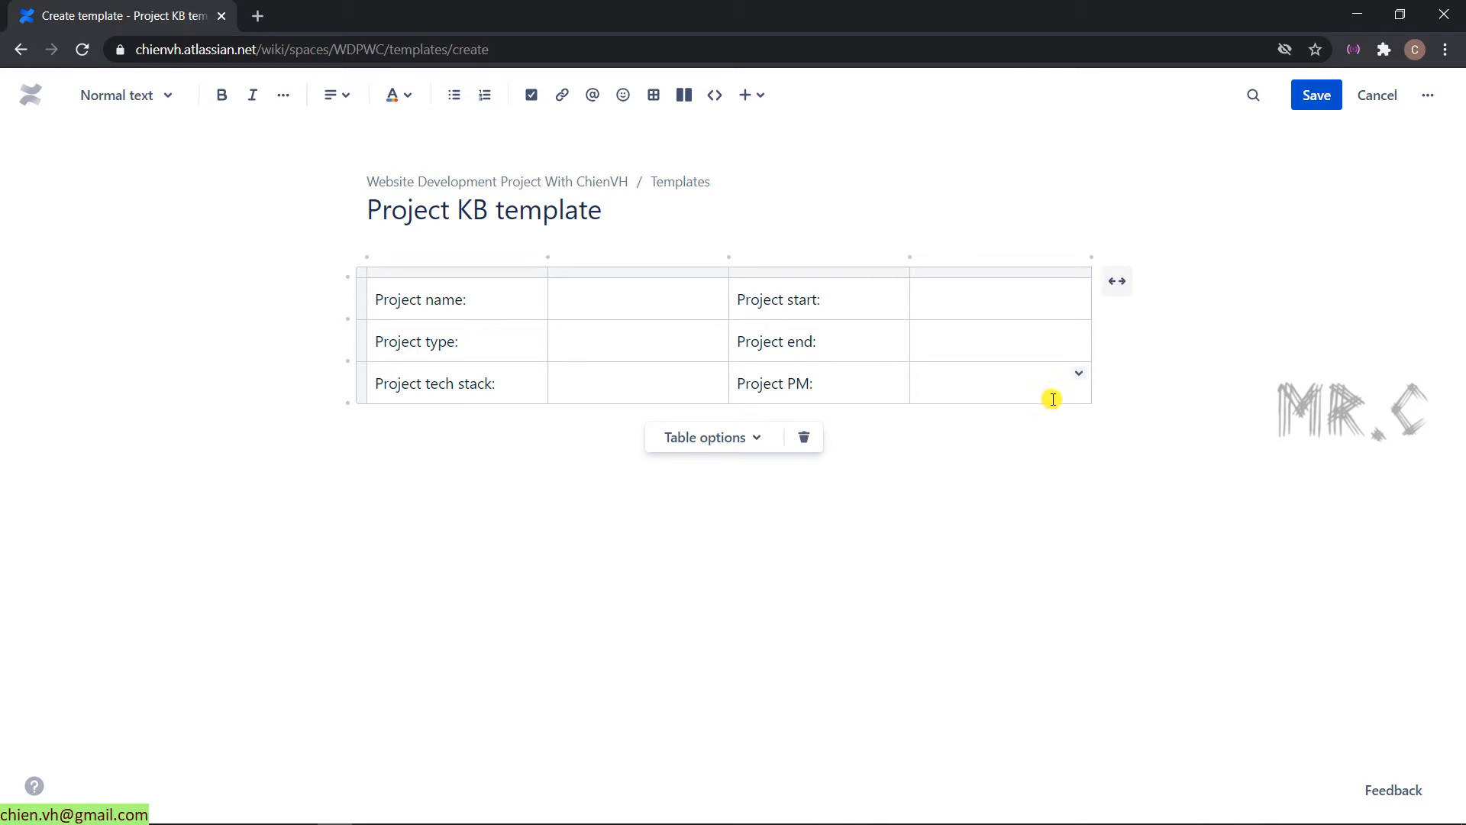
key(Tab)
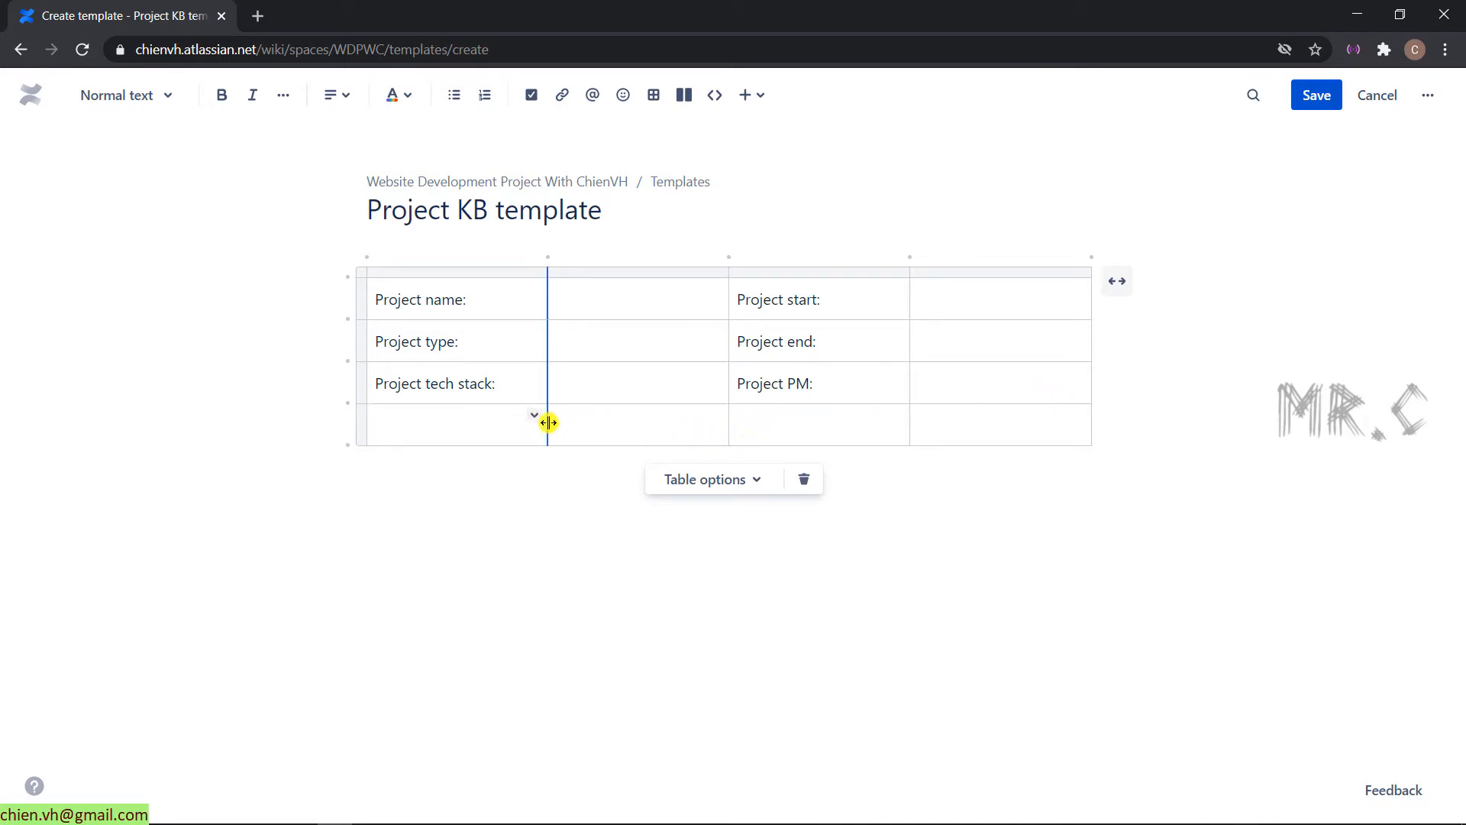
drag(982, 423, 441, 409)
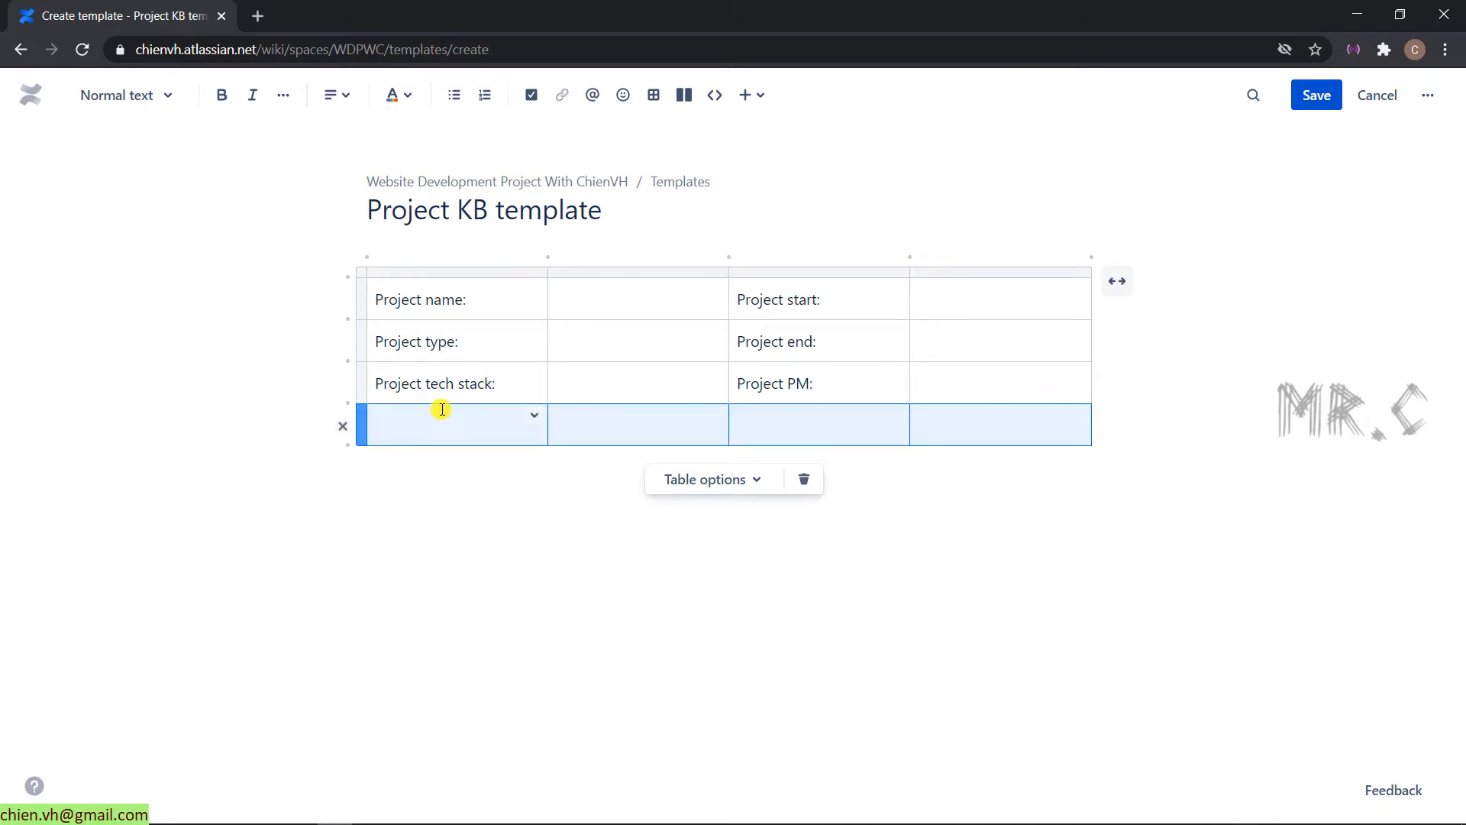
right_click(510, 426)
key(Escape)
click(979, 415)
click(754, 418)
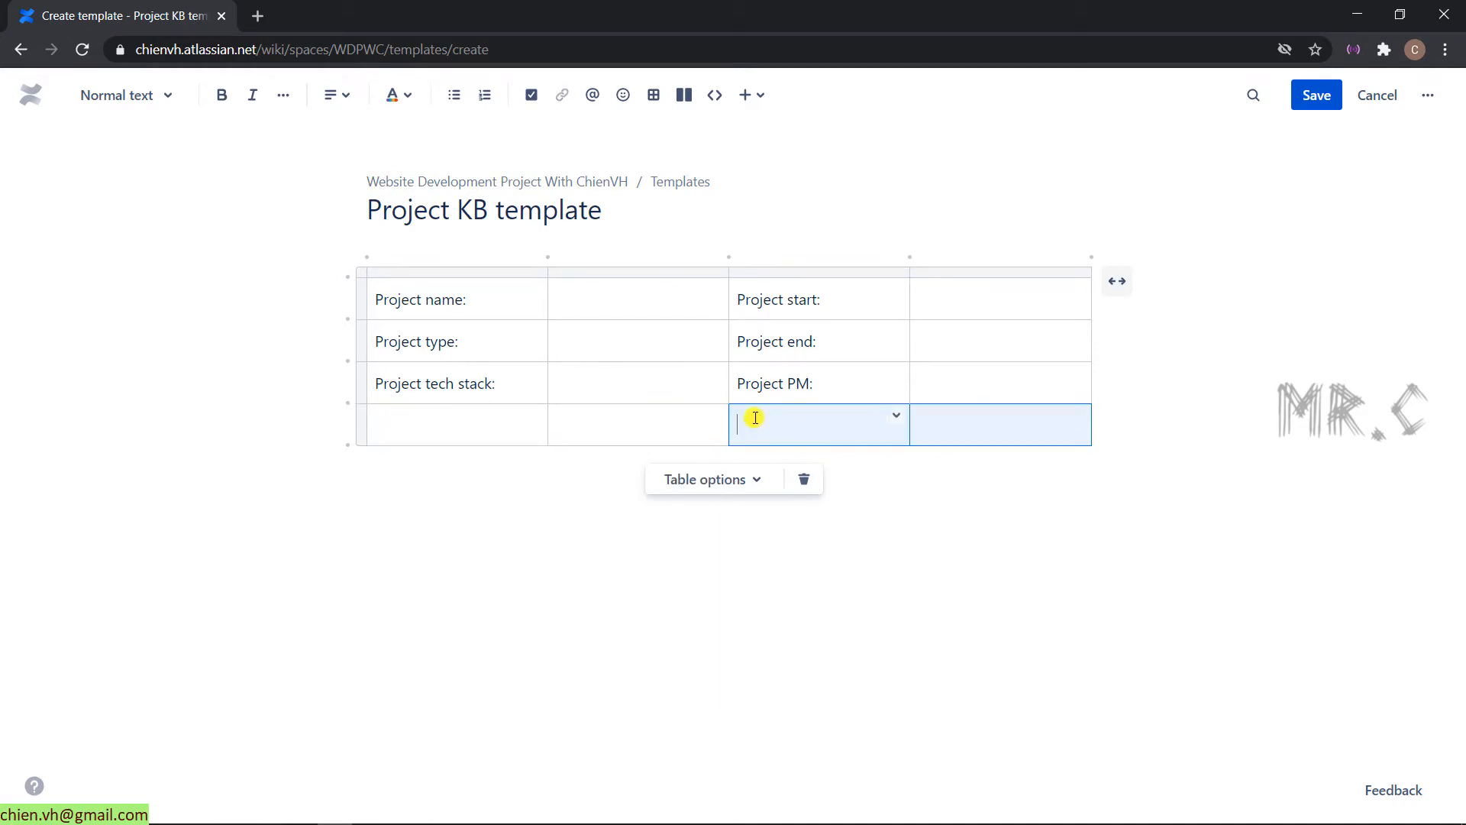
drag(755, 417, 498, 415)
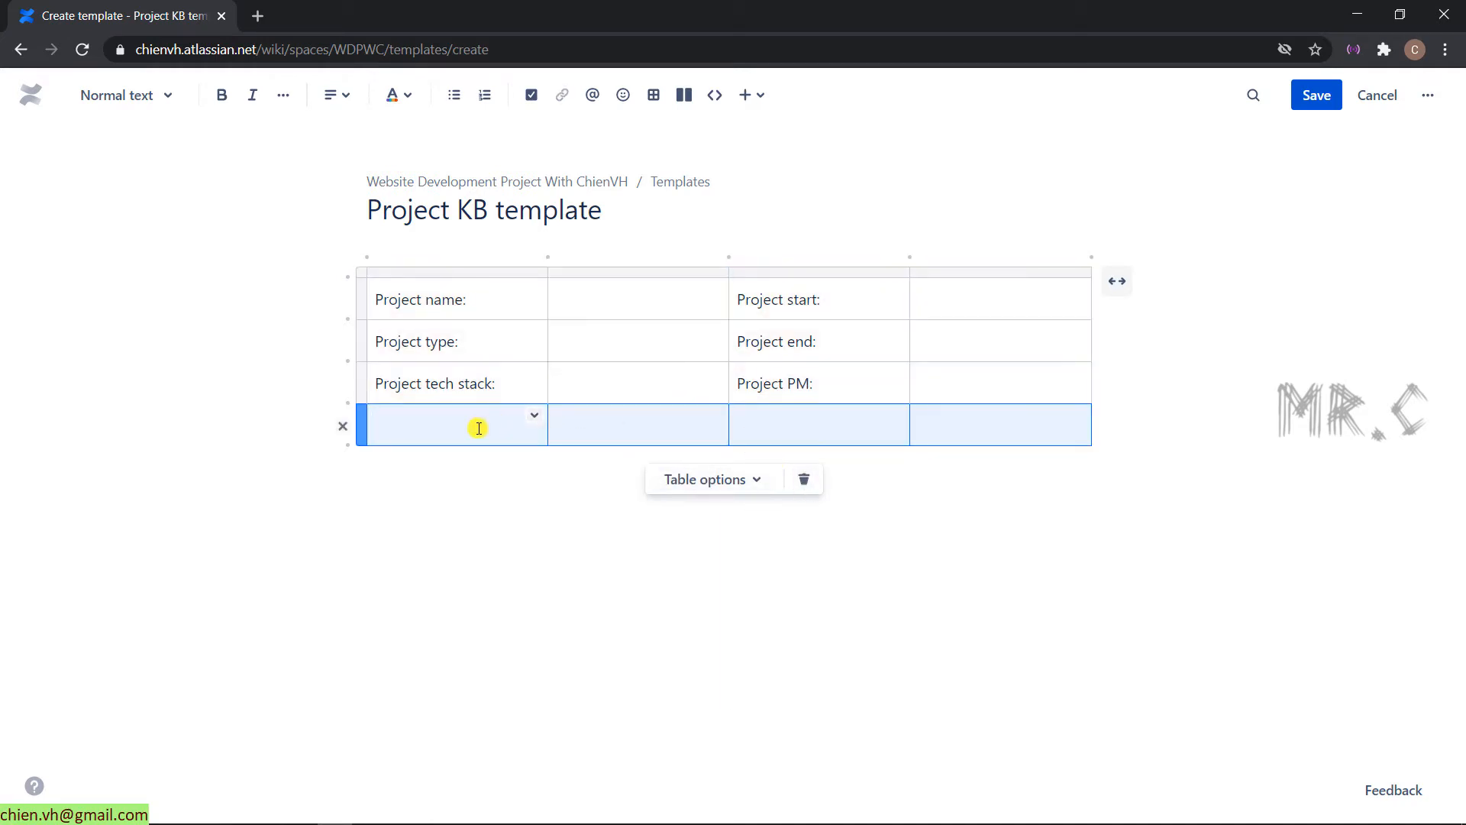
click(603, 430)
click(496, 511)
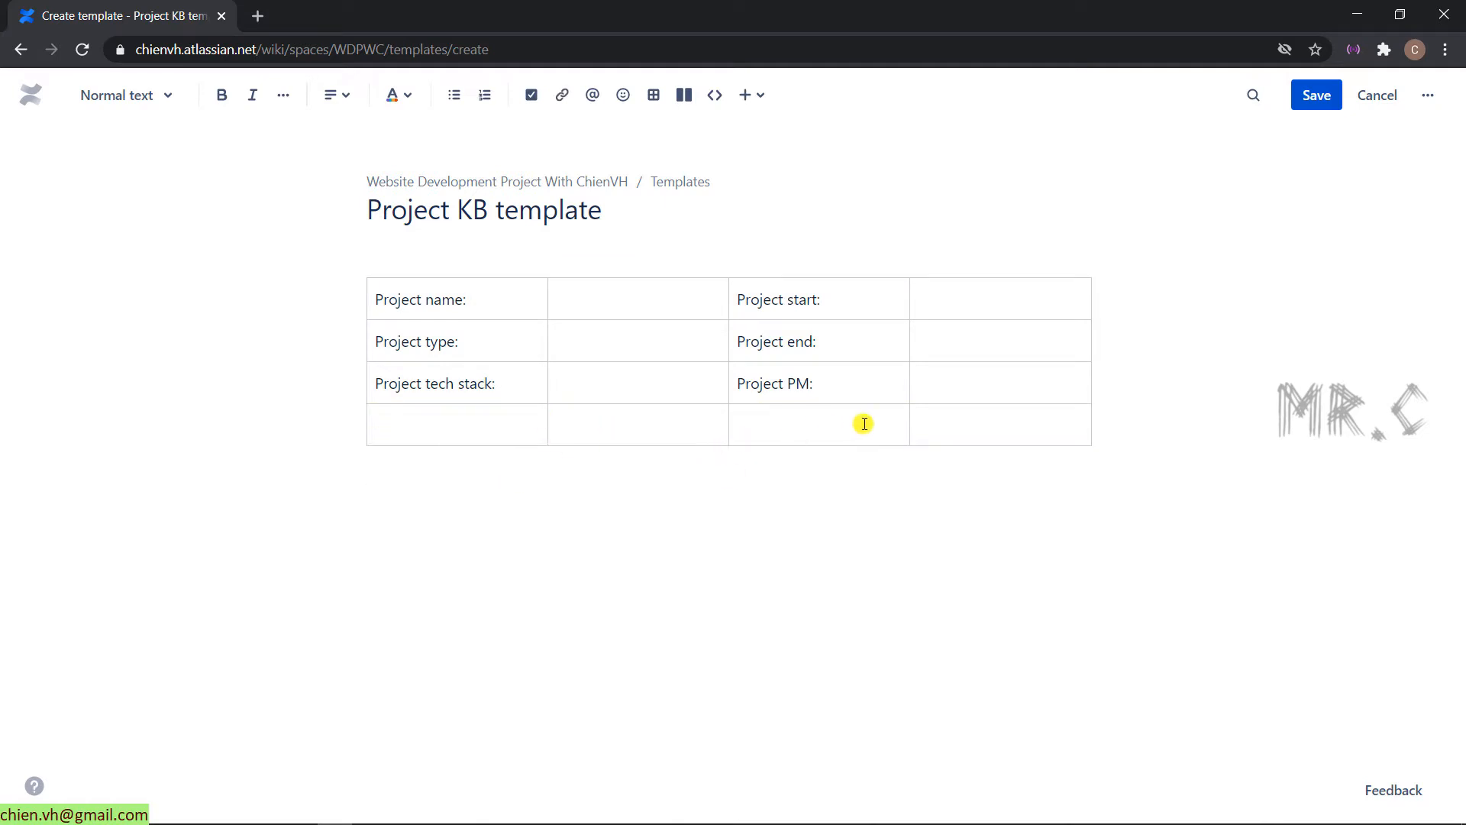
click(524, 424)
click(534, 415)
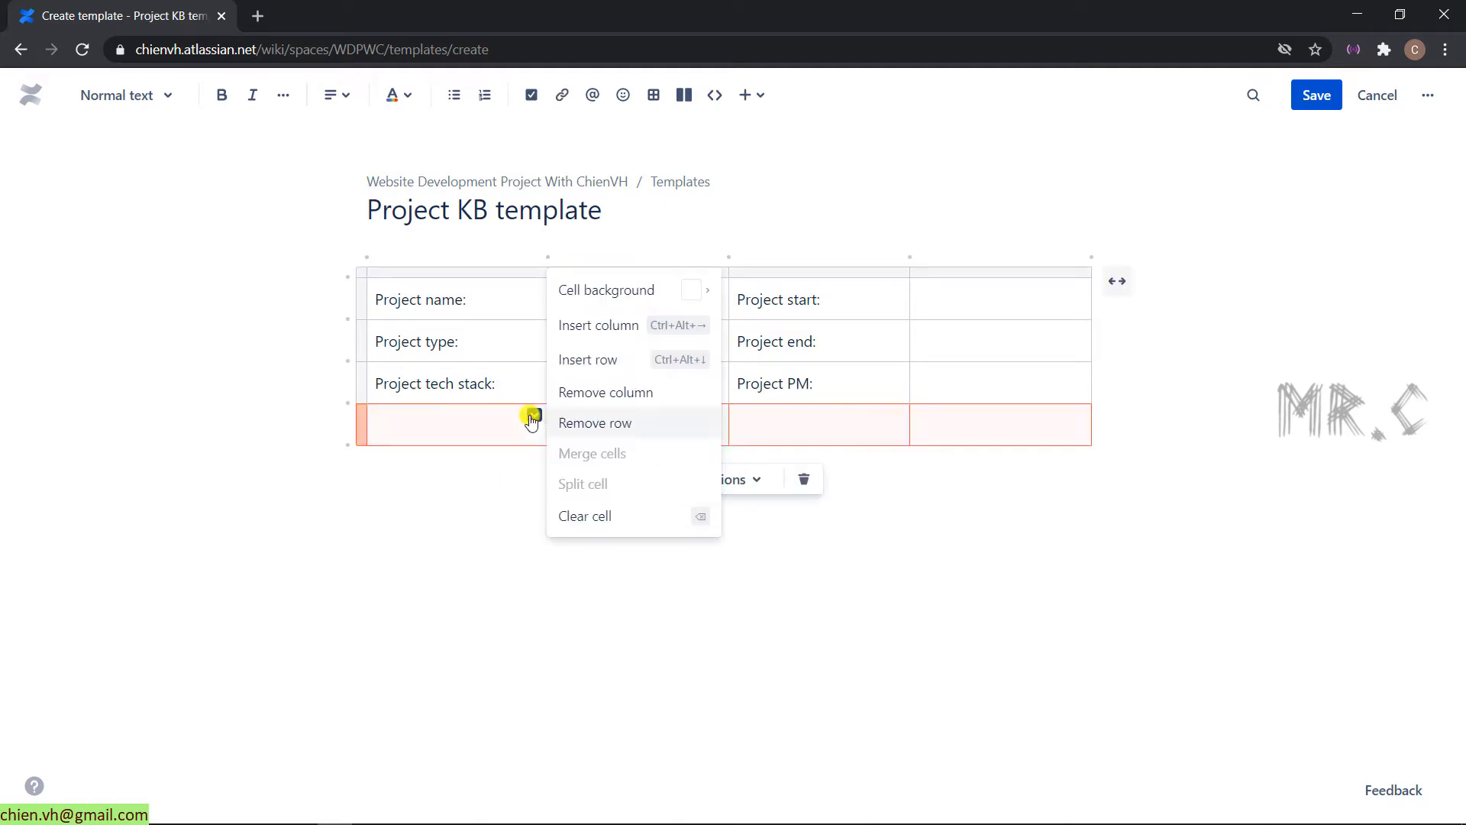
click(496, 432)
Merge the fourth row into a single cell and enter "Project overview:" followed by an empty line.
drag(491, 428, 1020, 419)
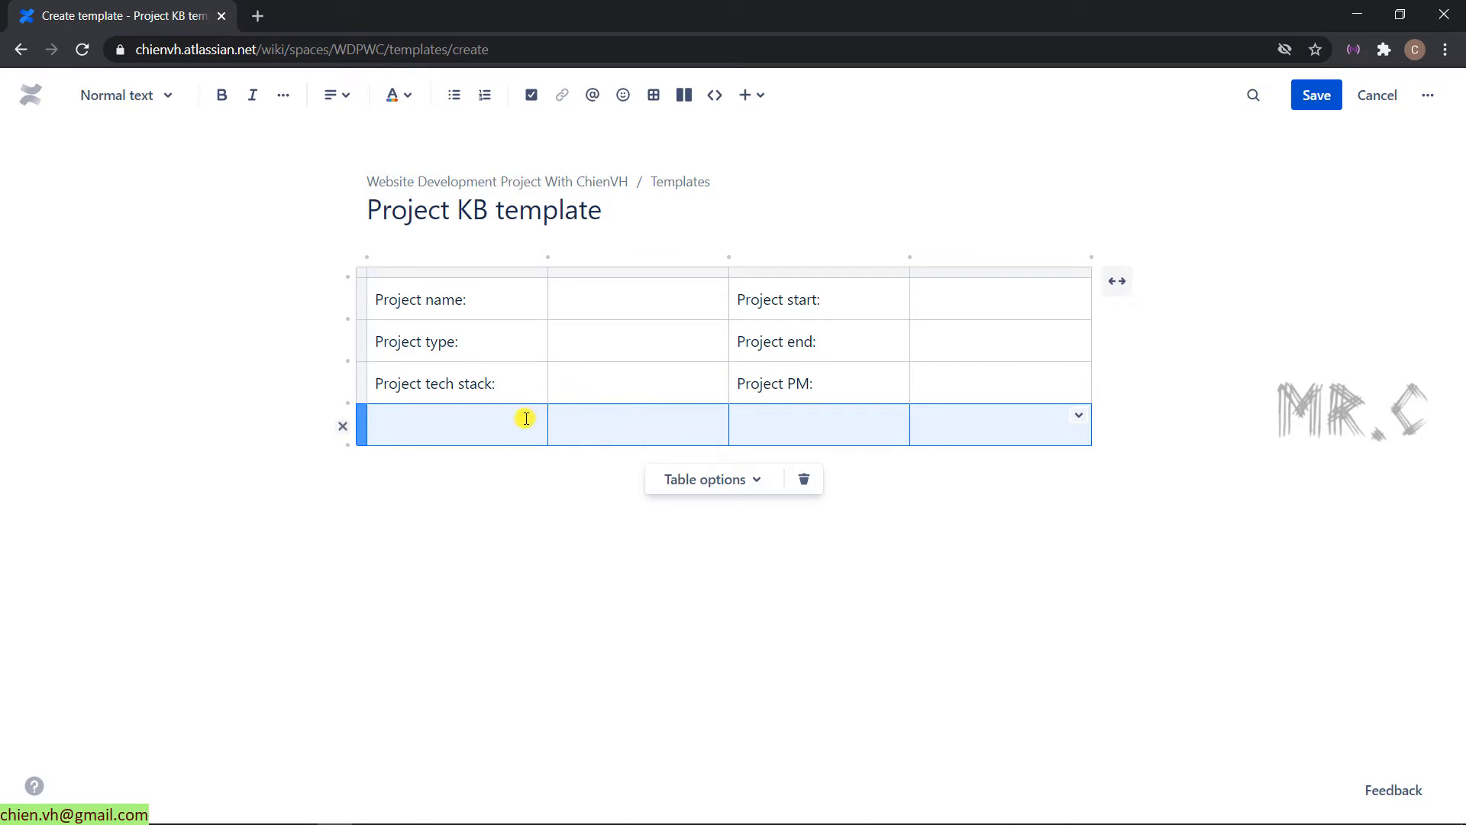
click(1078, 415)
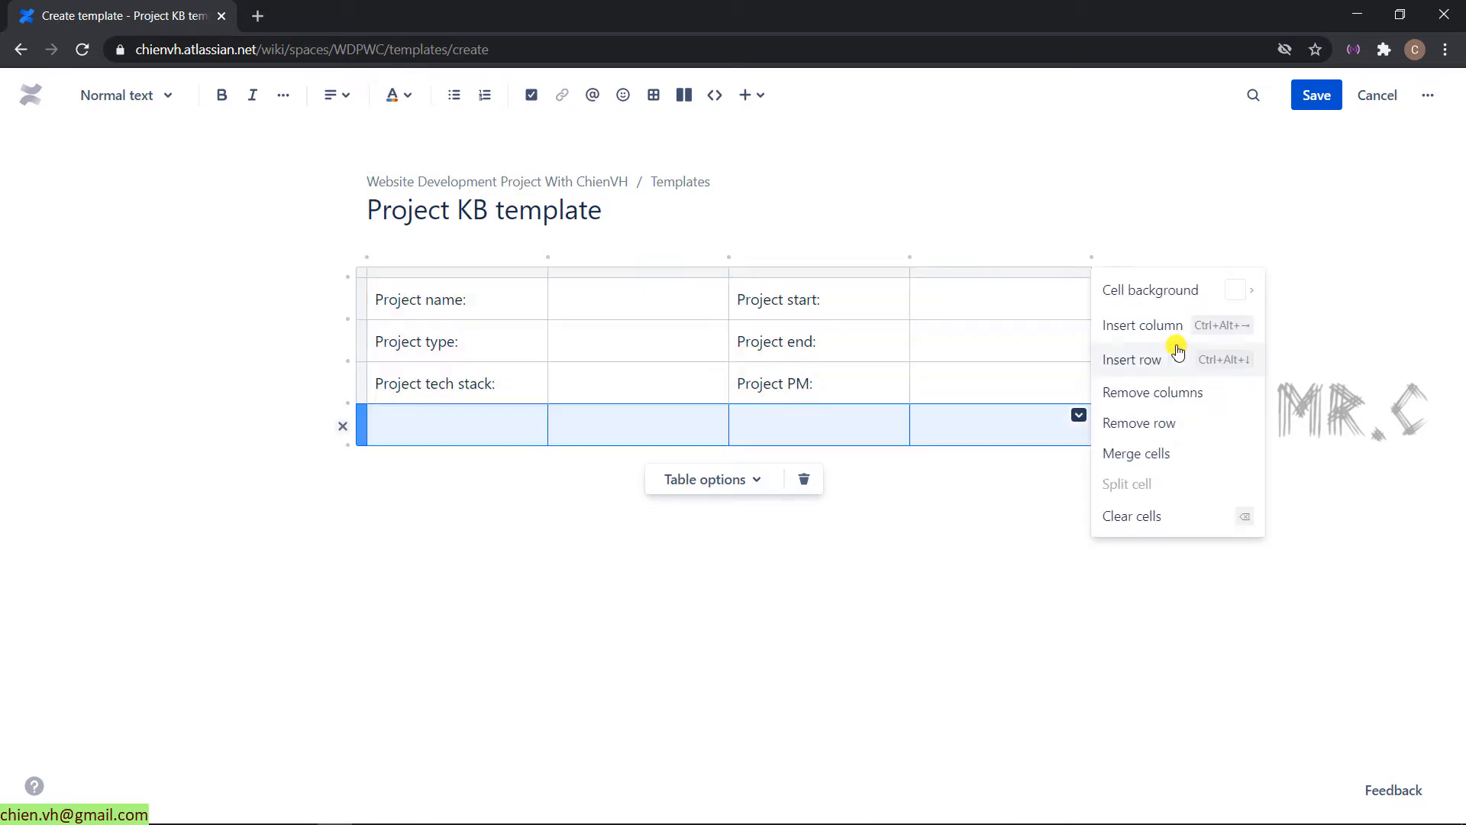
click(1179, 451)
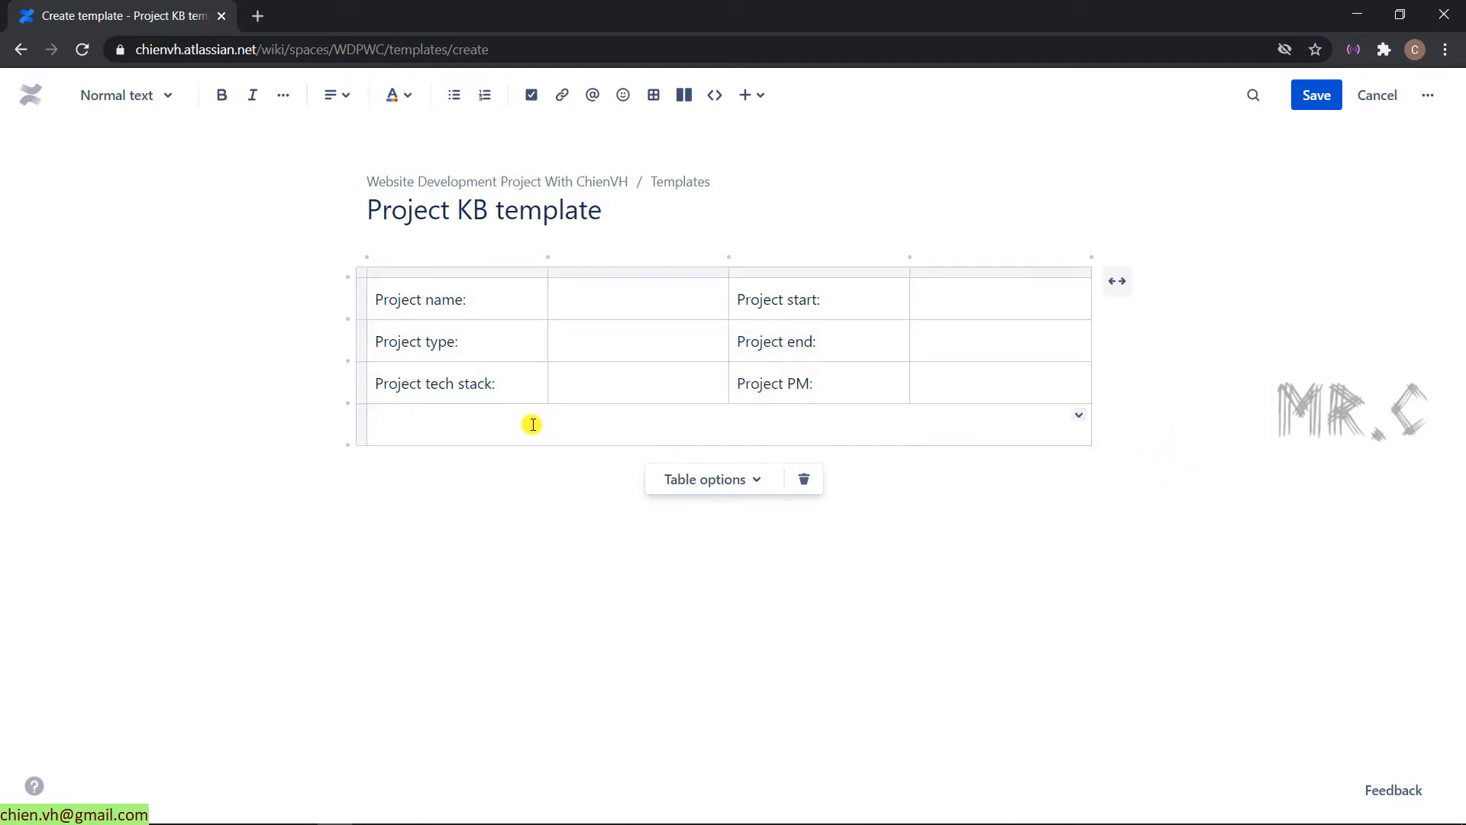
text(Project overview)
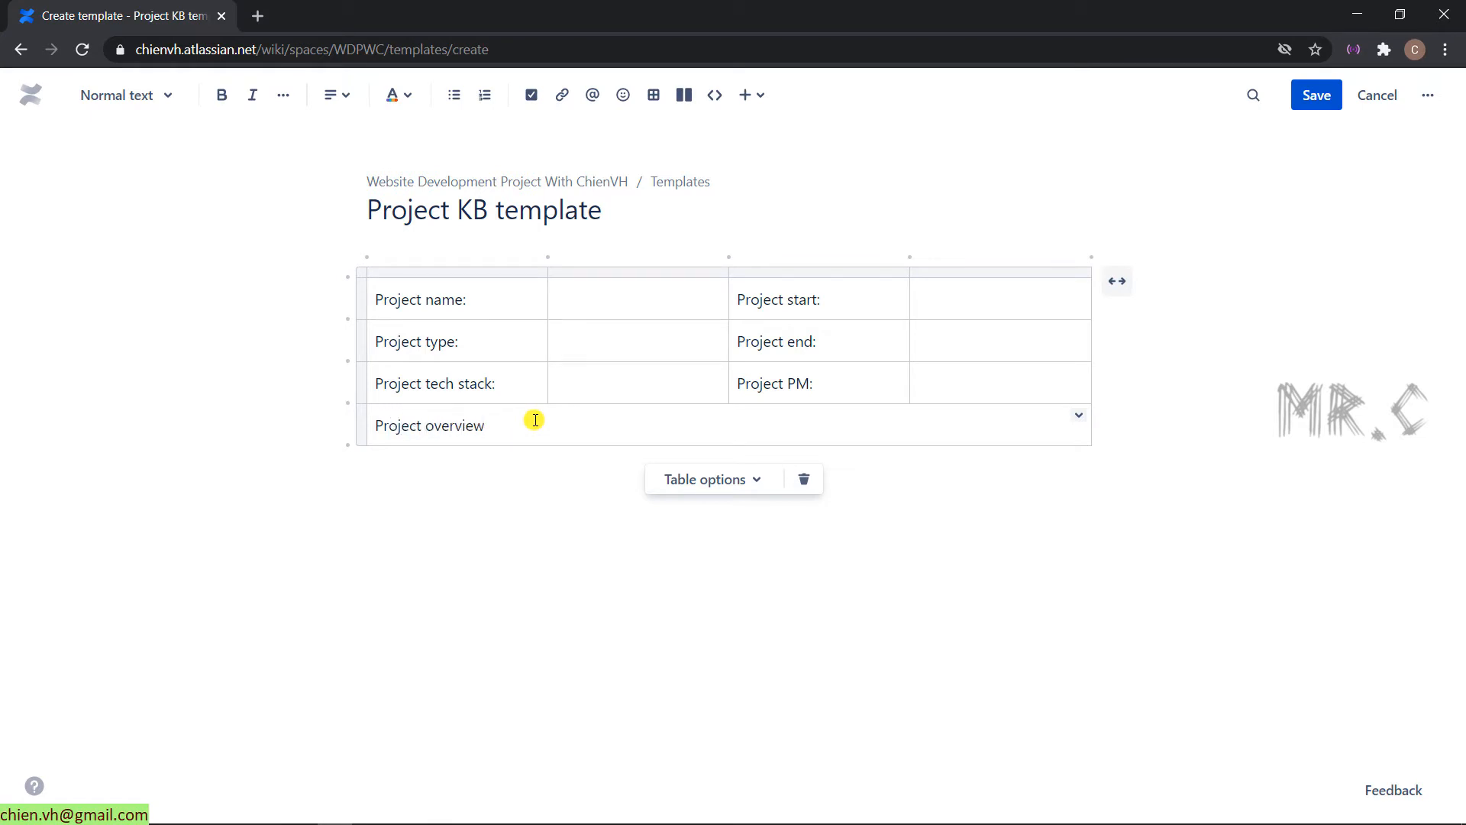
text(:)
key(Return)
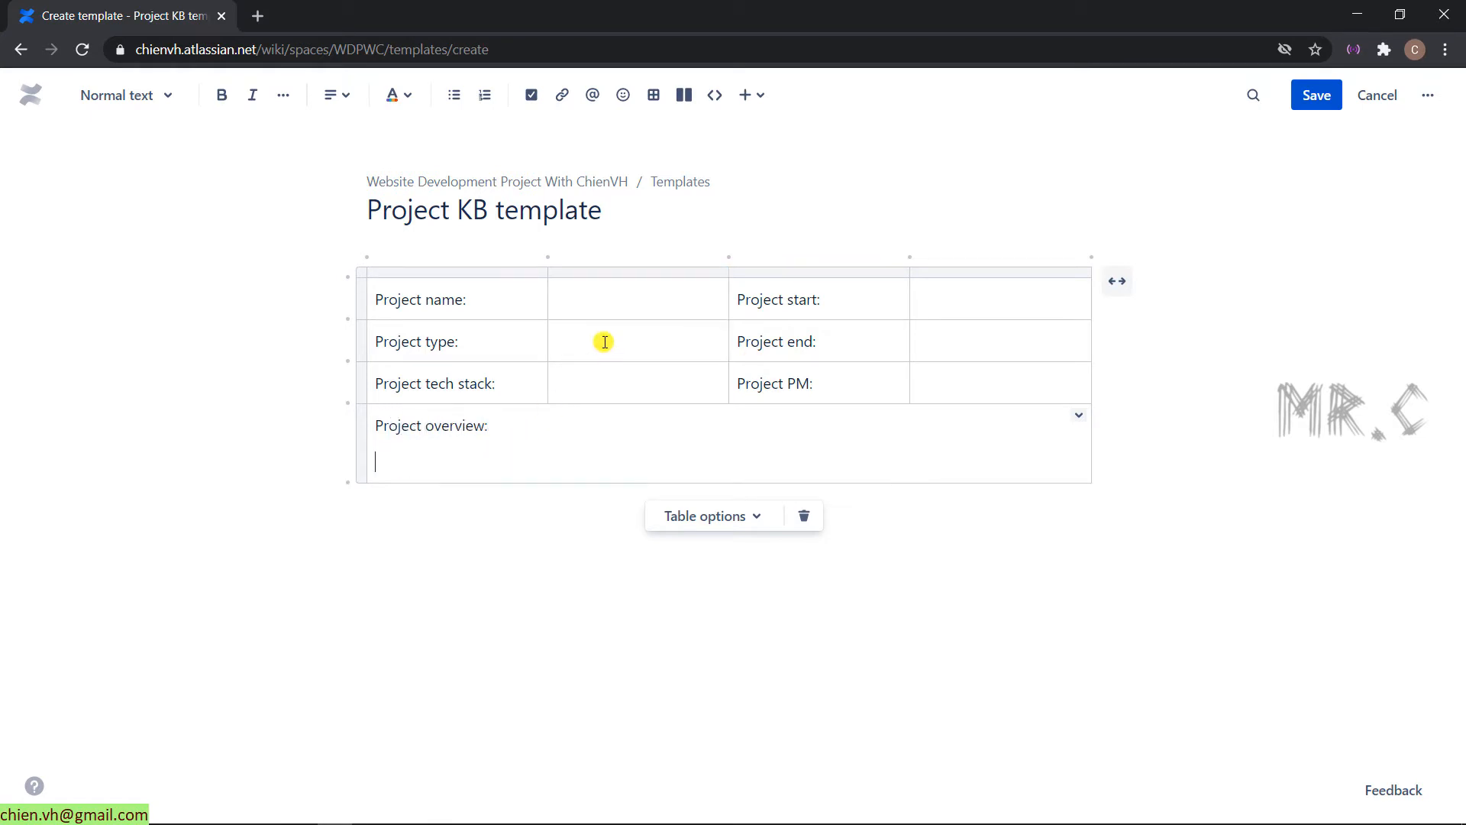
Add the numbered item "1. Project Overview" above the table and rename the merged cell's label to "Project scope:".
click(448, 572)
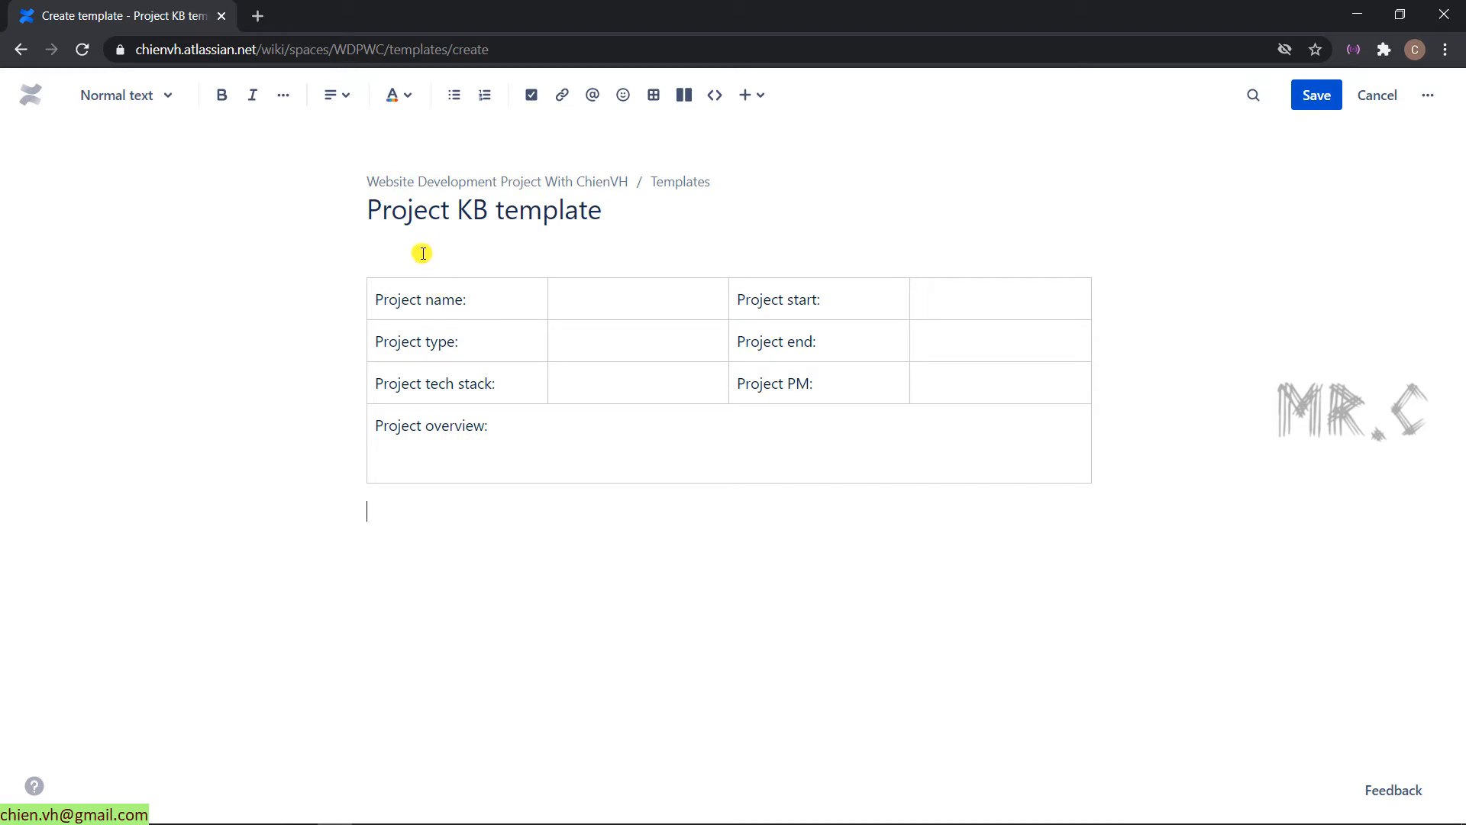
click(1160, 234)
click(798, 211)
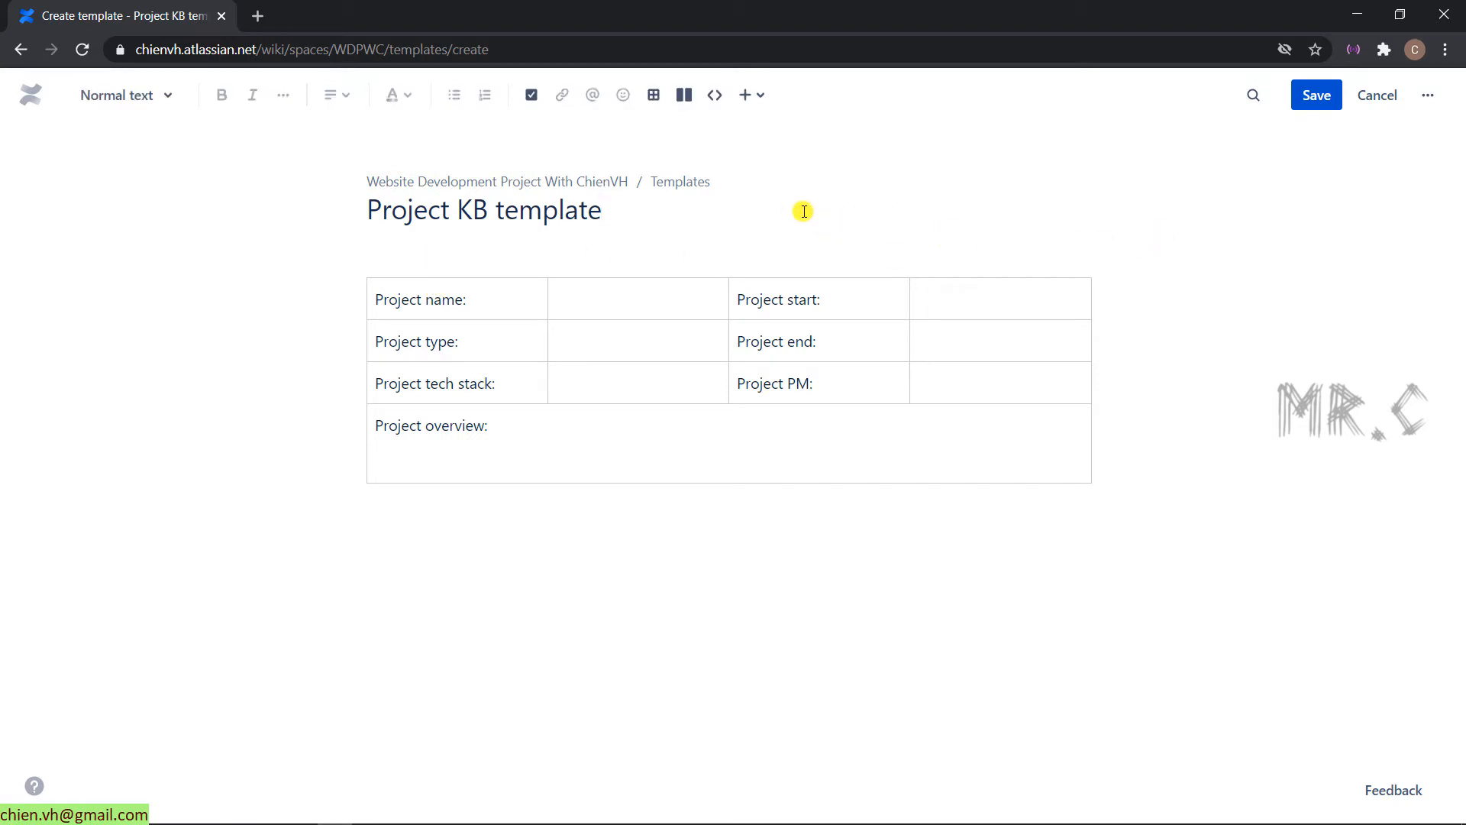
key(Return)
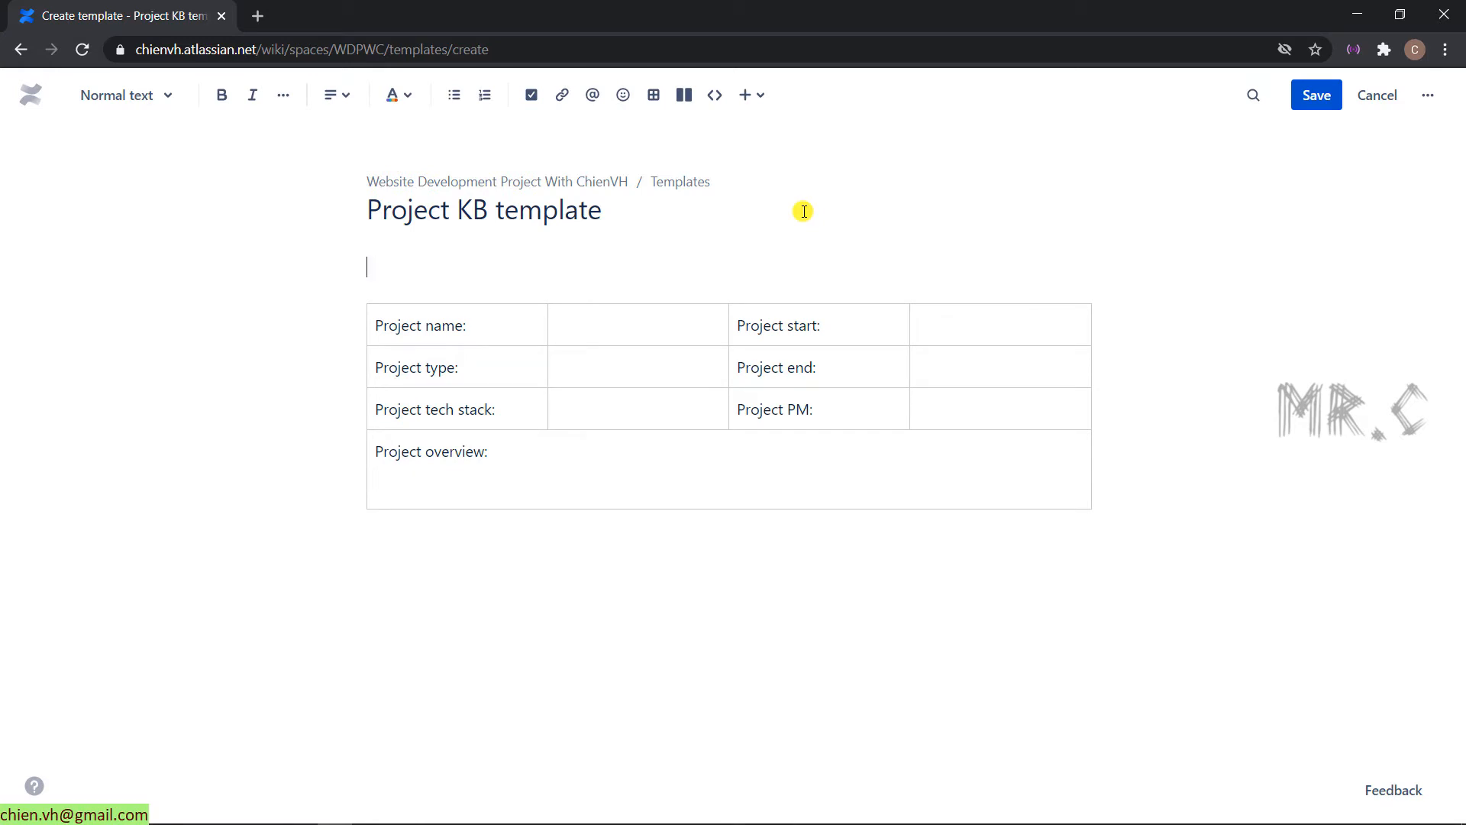
text(1. Pr)
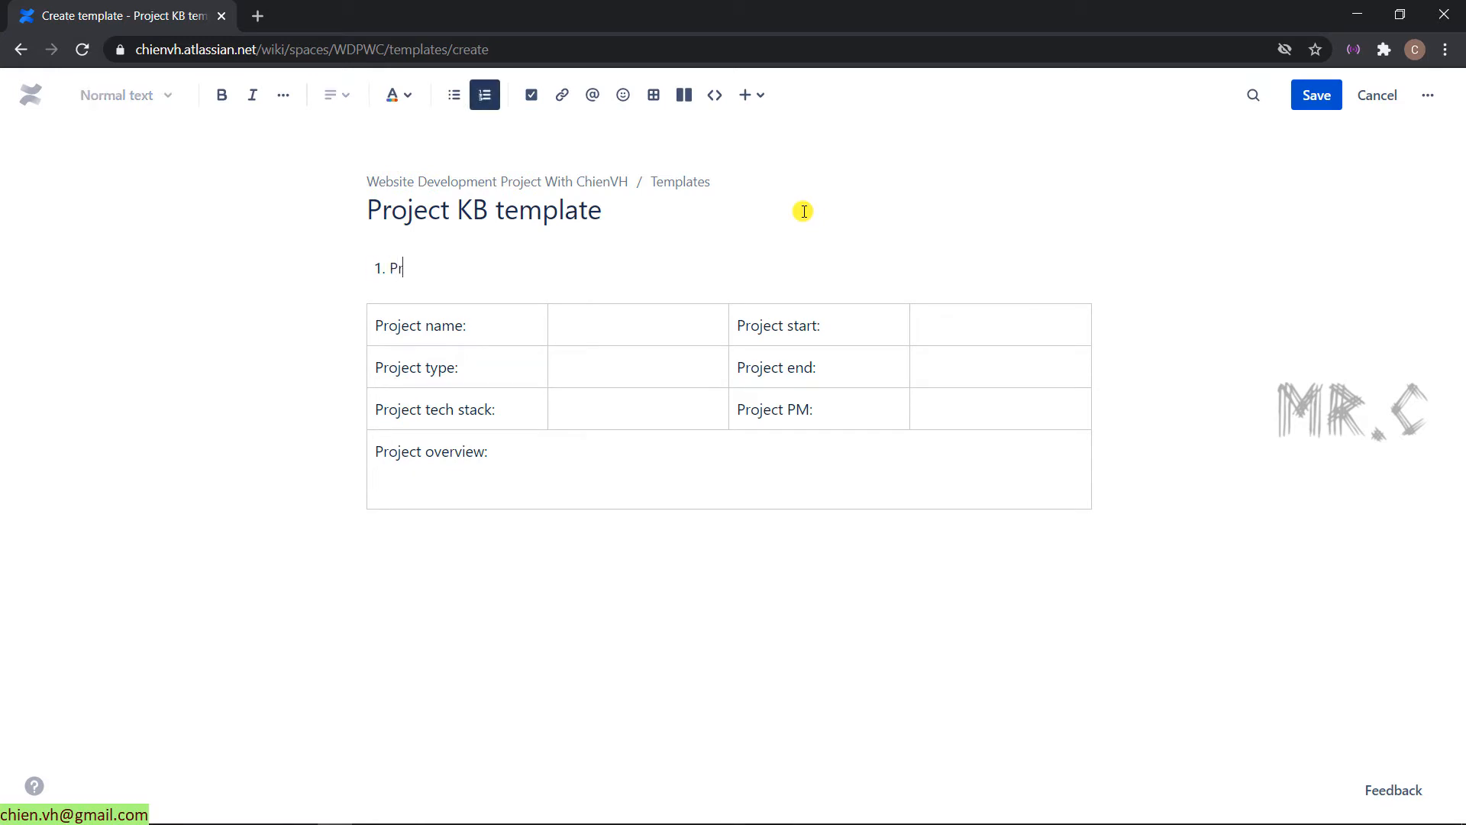
text(oject Overview)
double_click(437, 454)
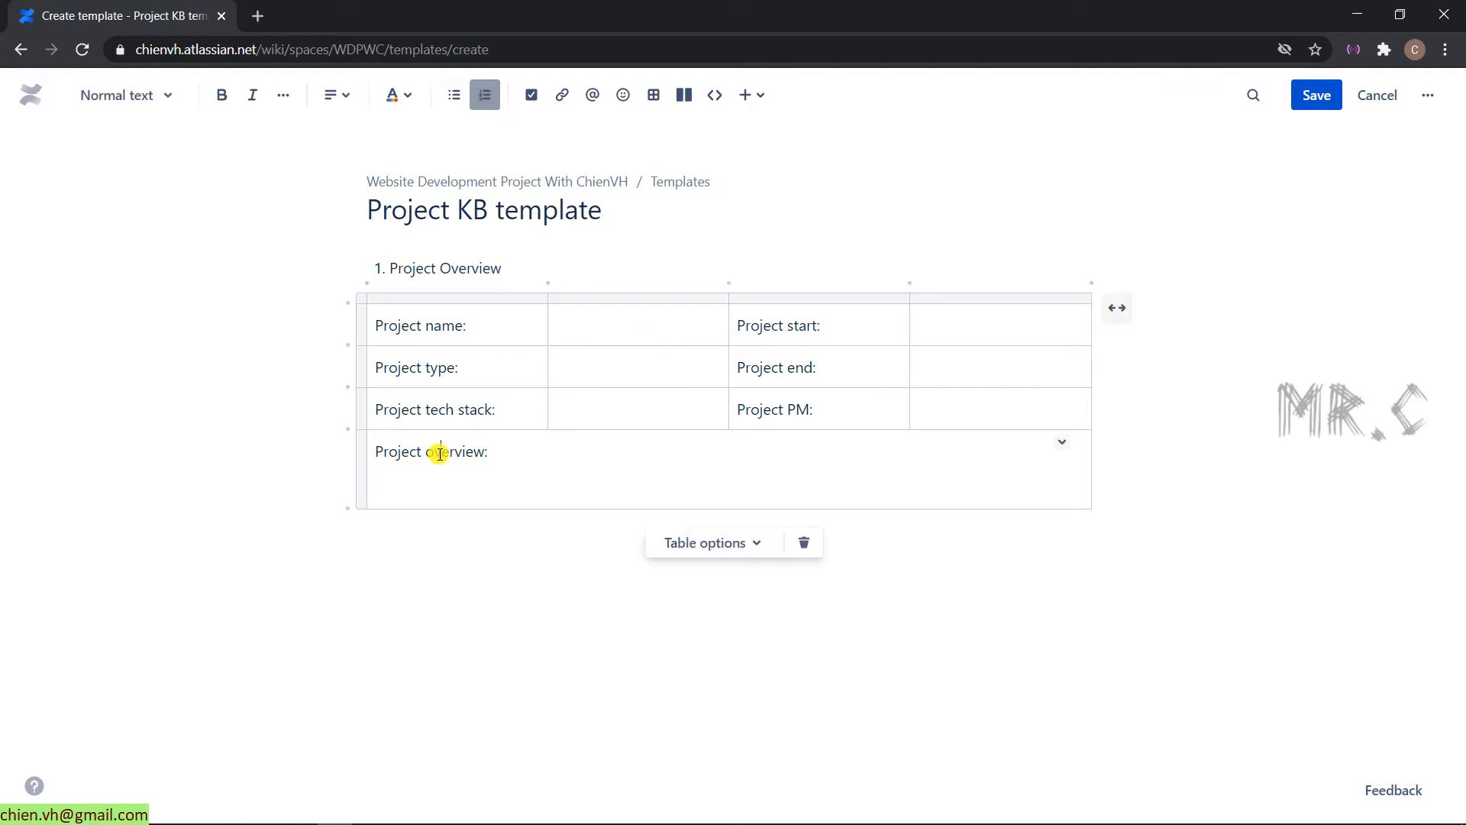
text(scope)
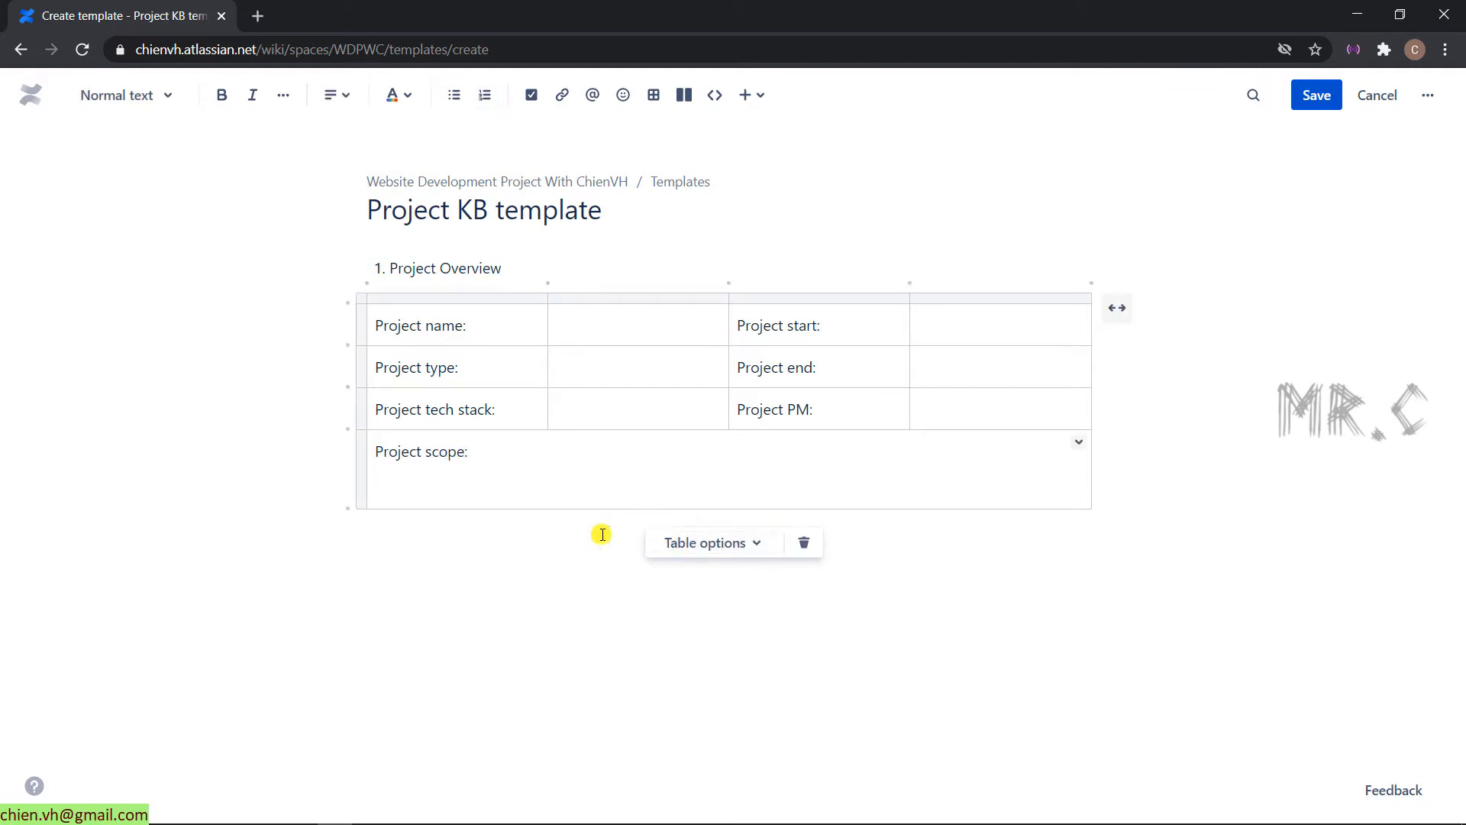
Enter the section title "2. Project risks & Issues" below the project information table.
click(407, 565)
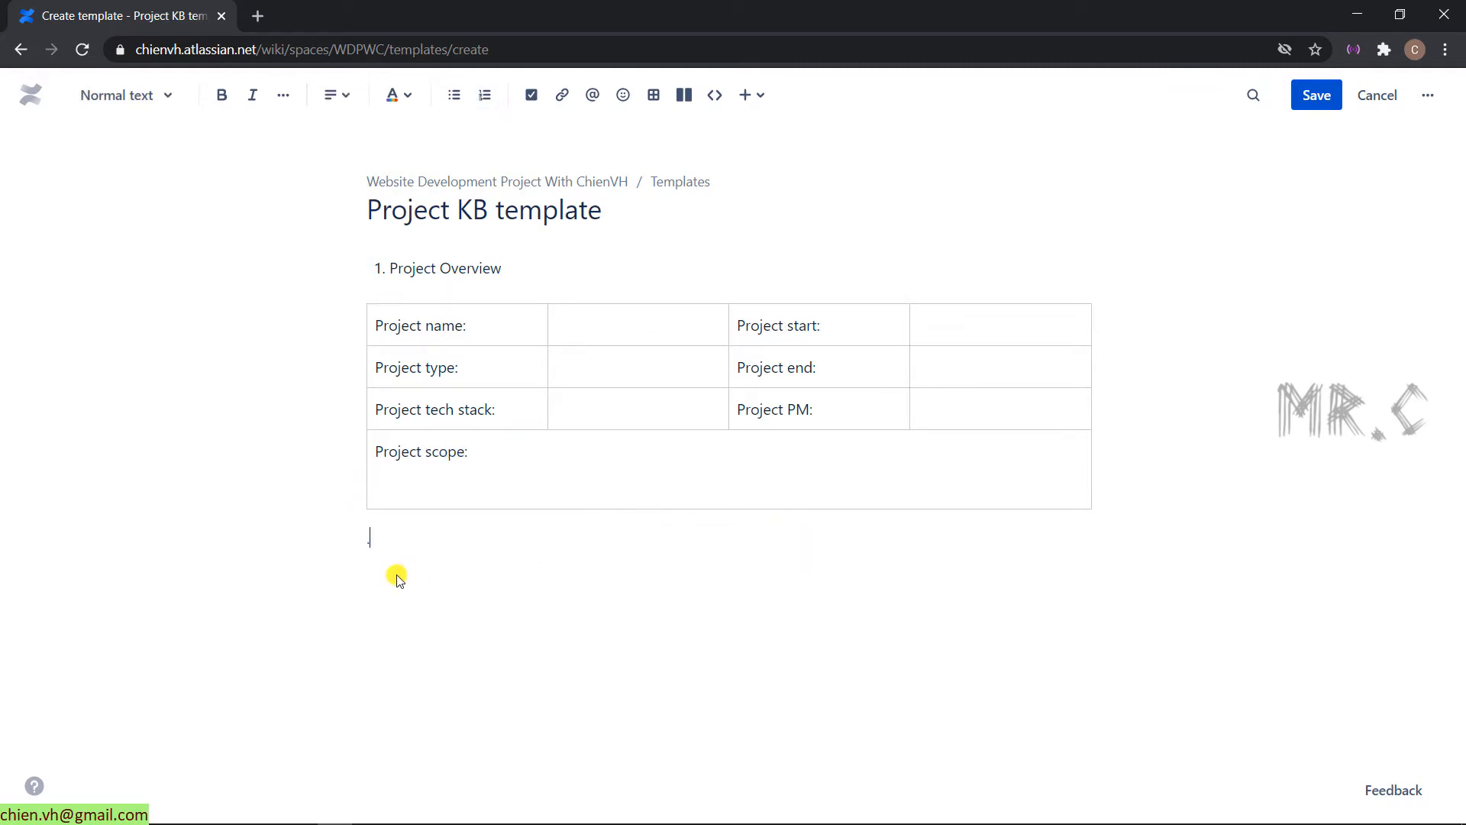
text(2)
text(. te)
key(BackSpace)
key(BackSpace)
text(Project risks & Issues)
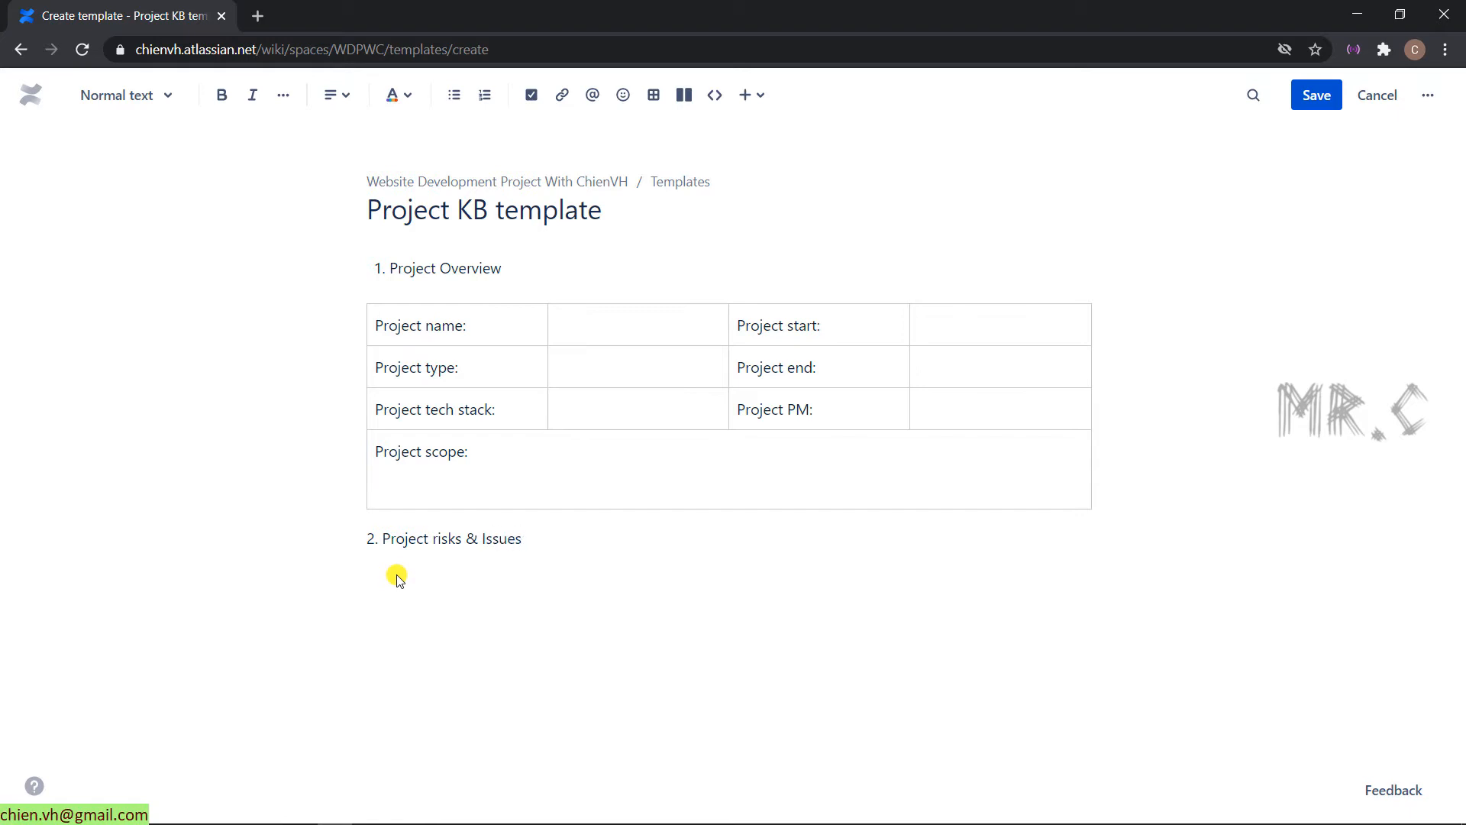
Insert a table under the risks section title and head its columns "No.", "Risk/Issue" and "Effect".
click(653, 96)
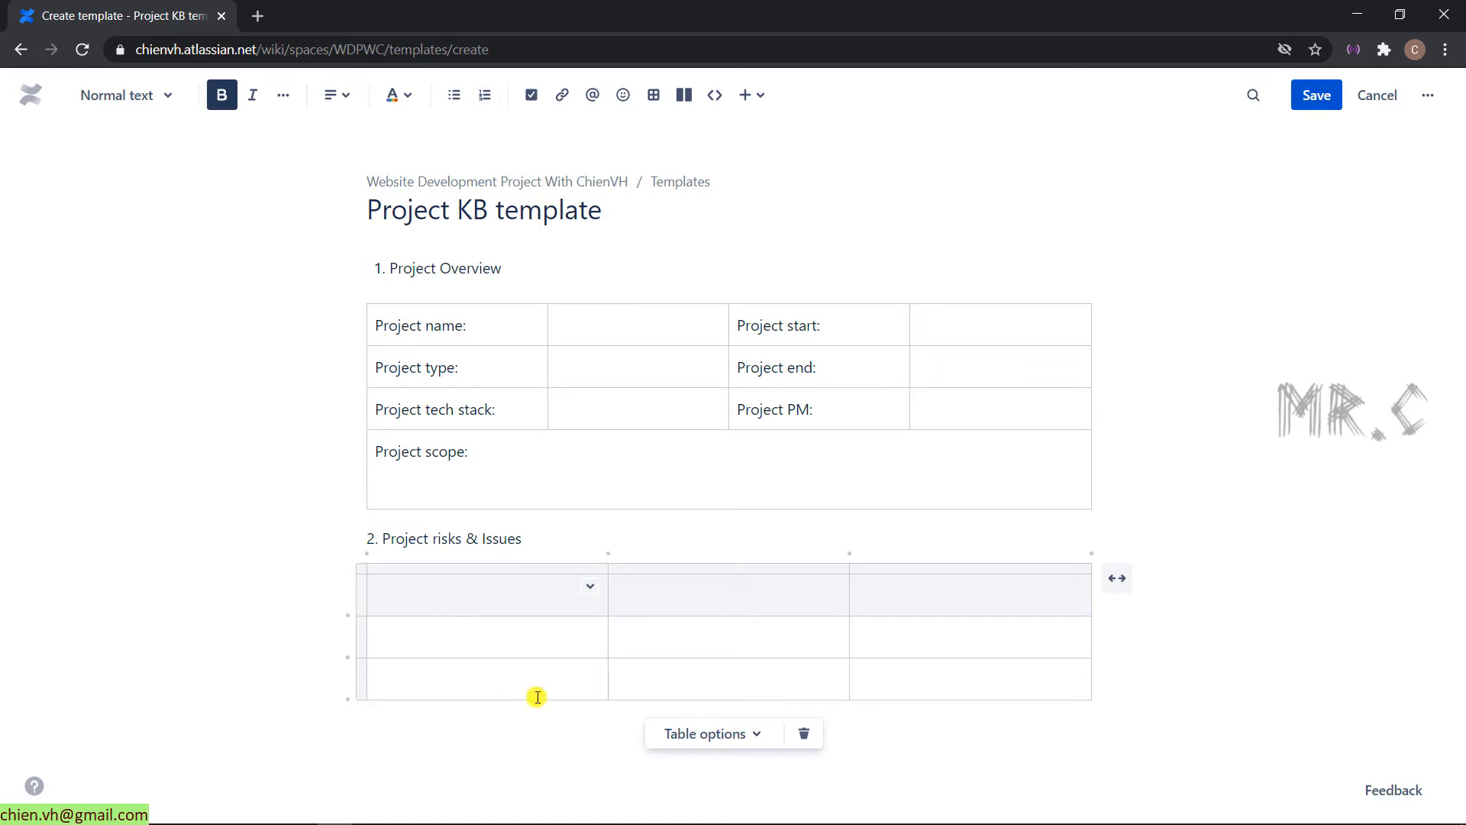
text(No)
text(Risk)
text(/Issues)
text(Effect)
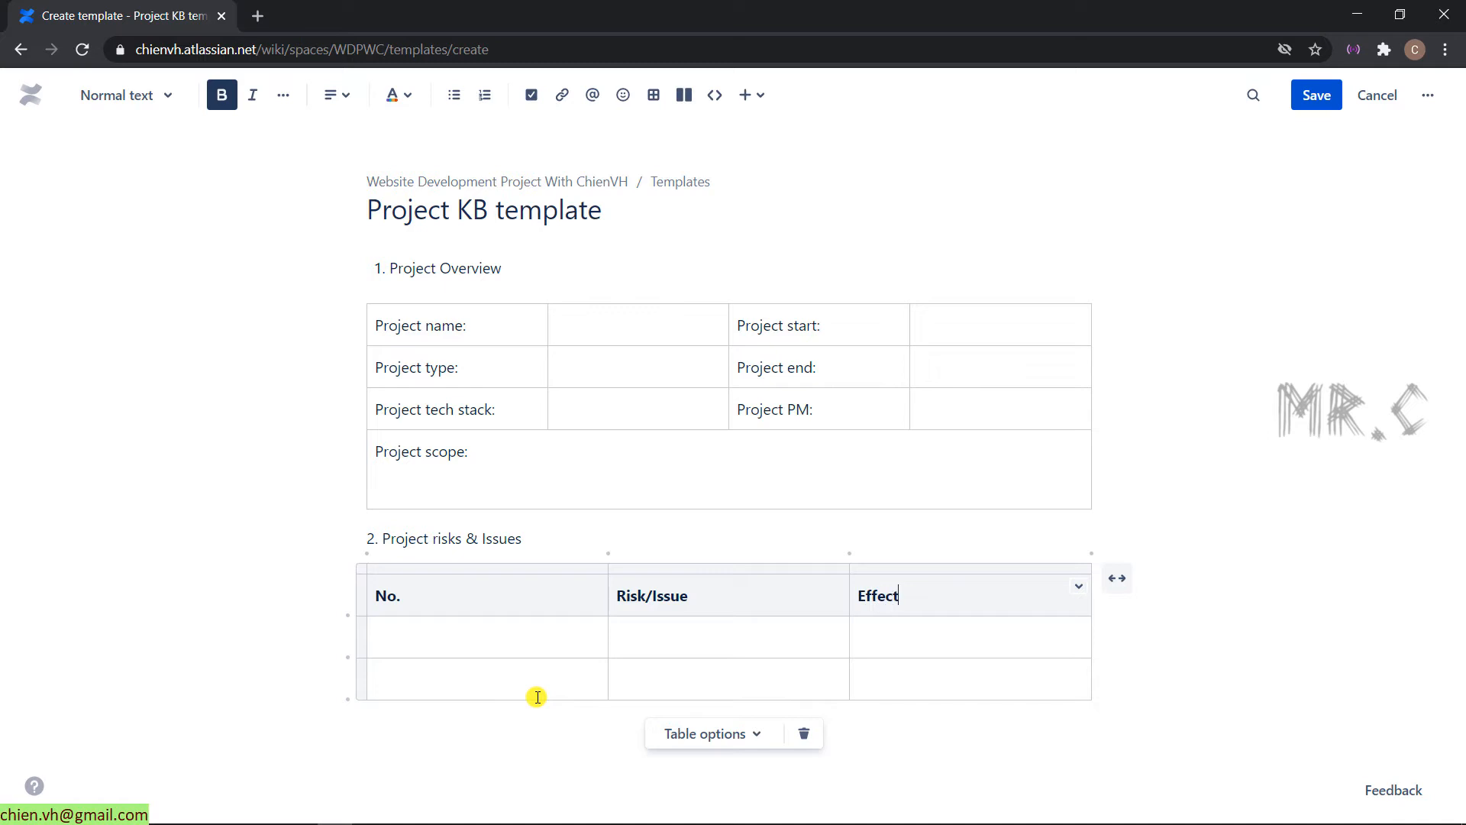
Append two columns headed "Response plan" and "Note" to the risks table and narrow its "No." column.
click(1089, 554)
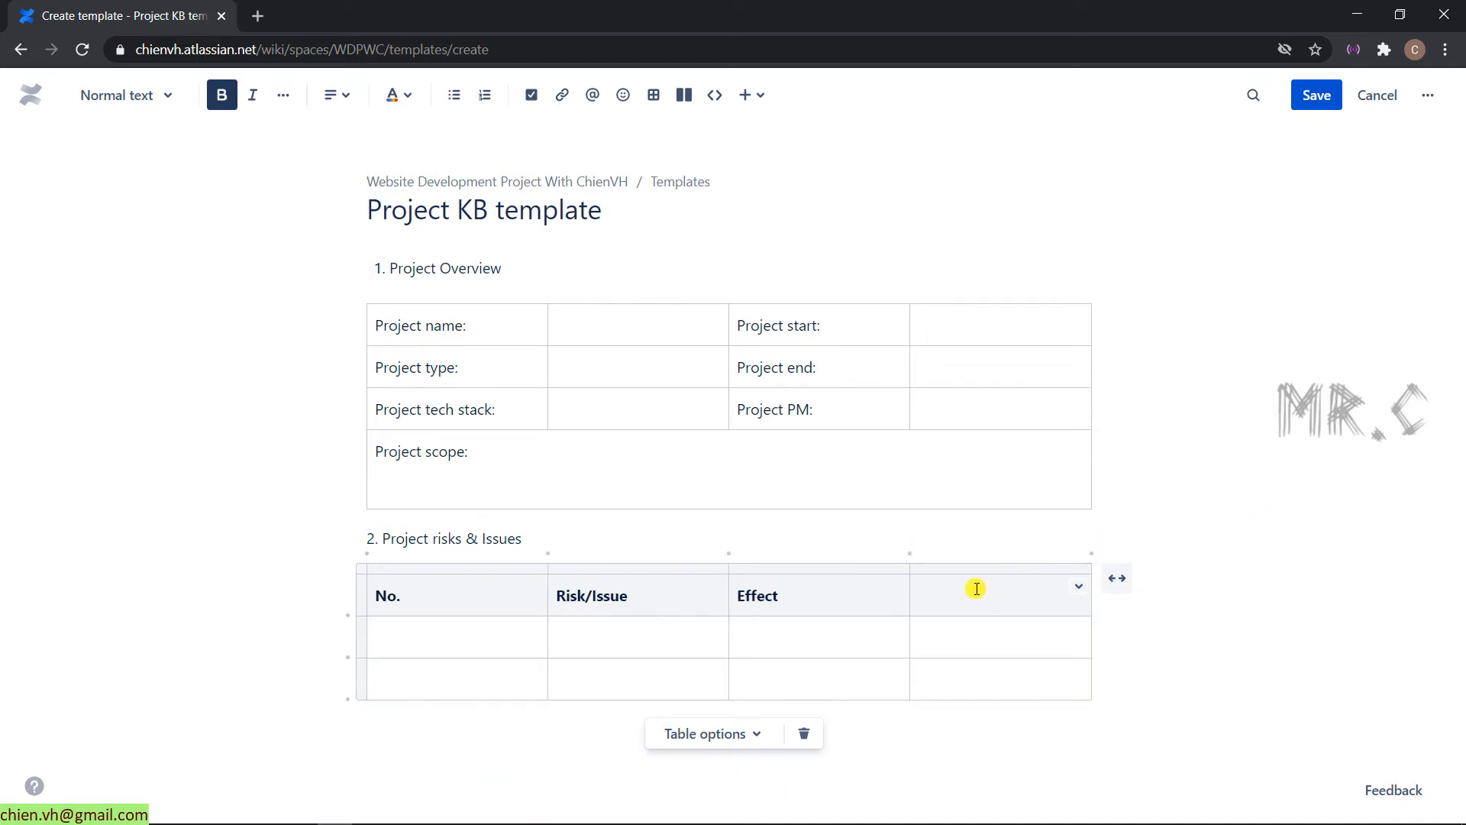
text(Respons)
key(BackSpace)
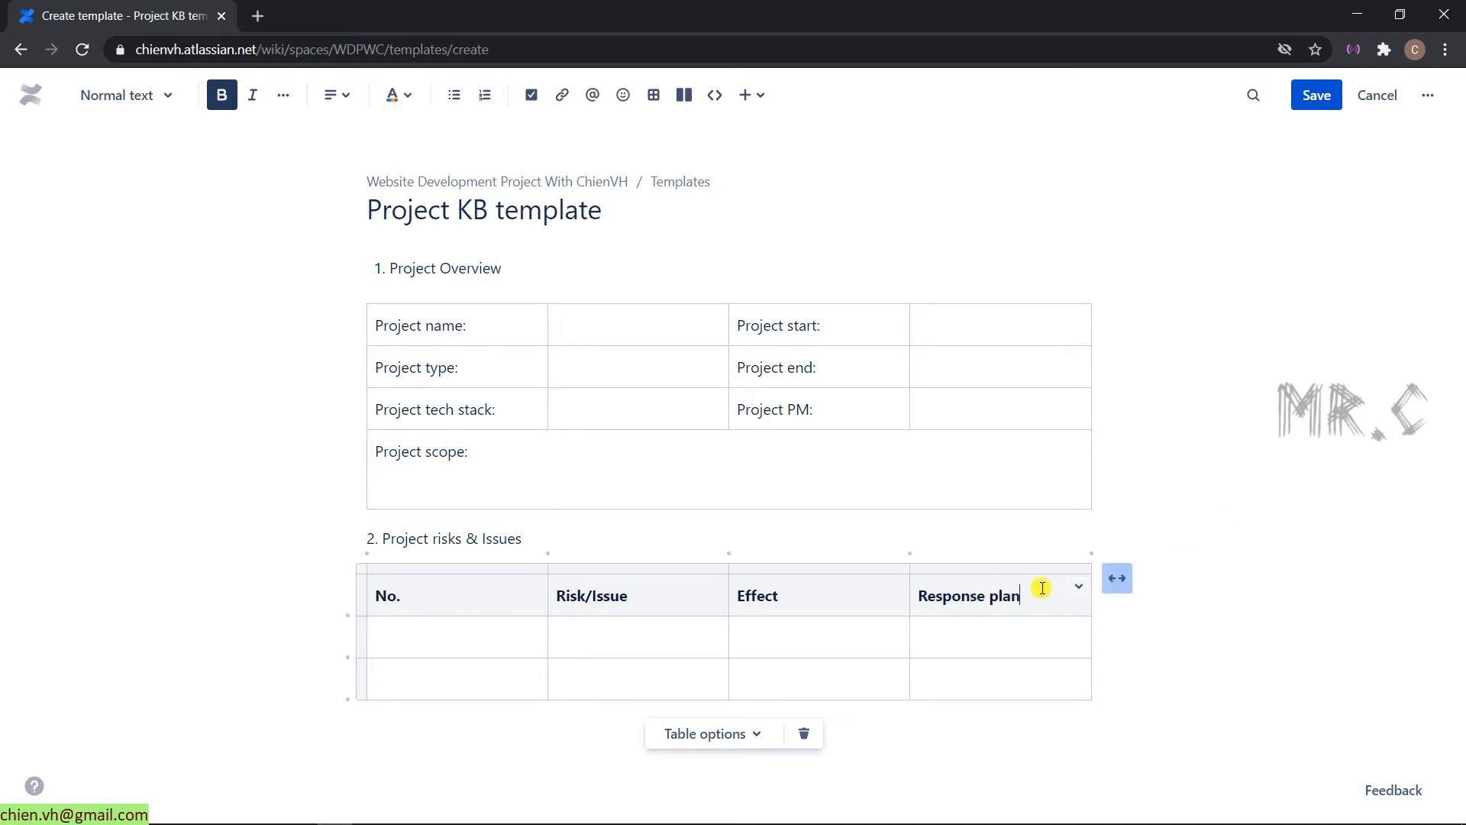
click(1090, 553)
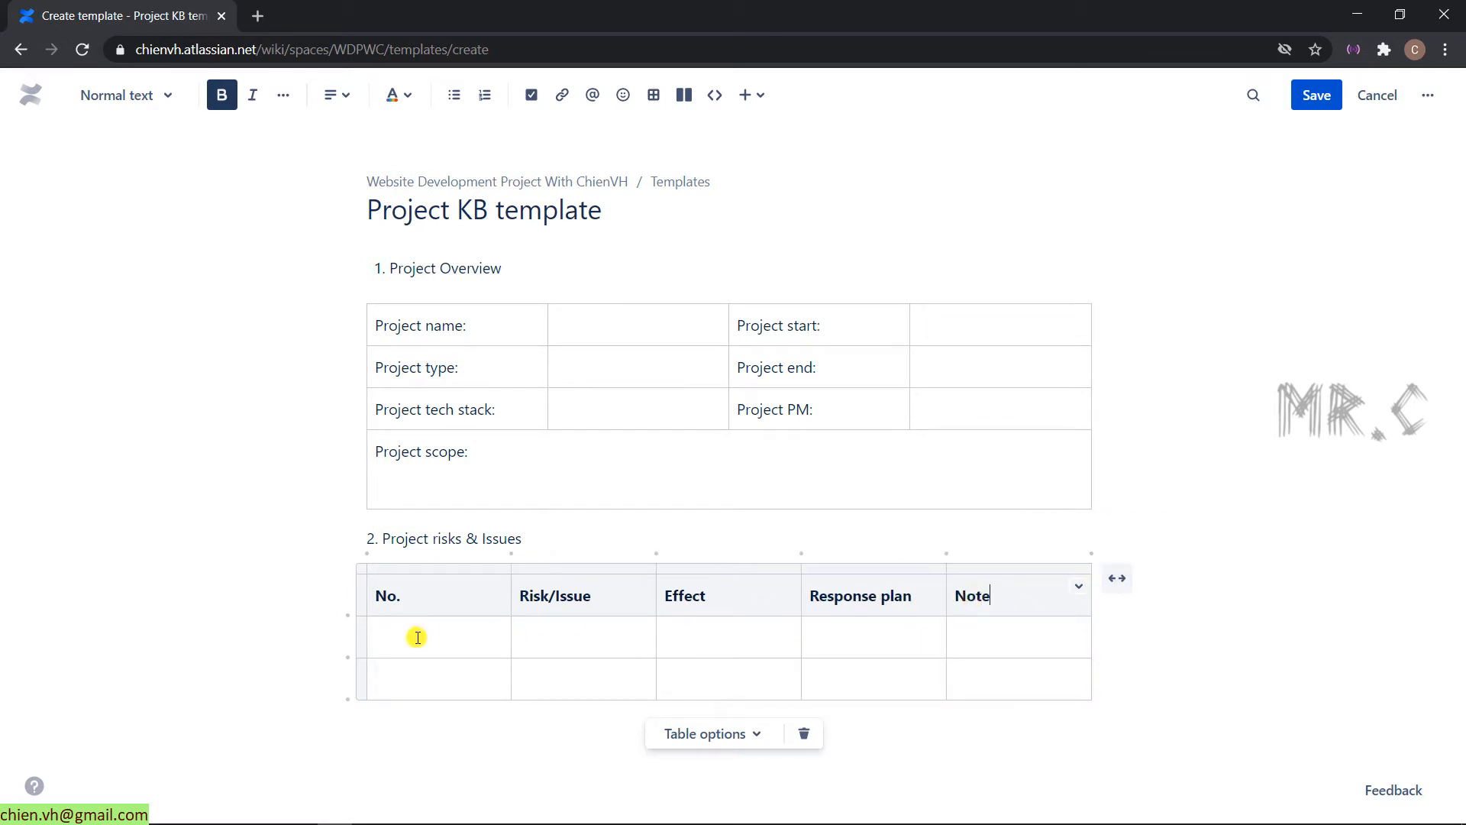
drag(512, 582, 415, 596)
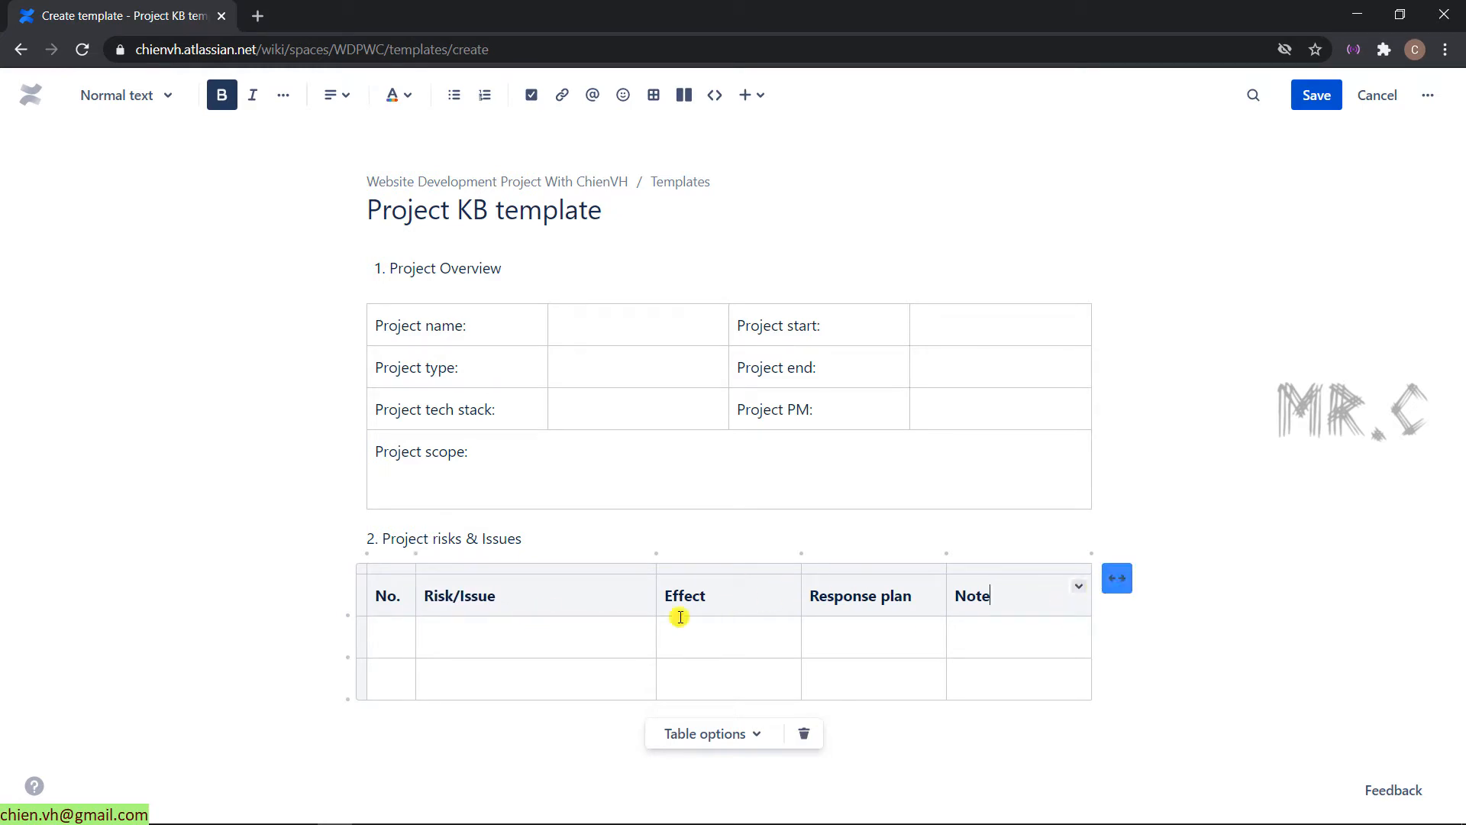
click(398, 634)
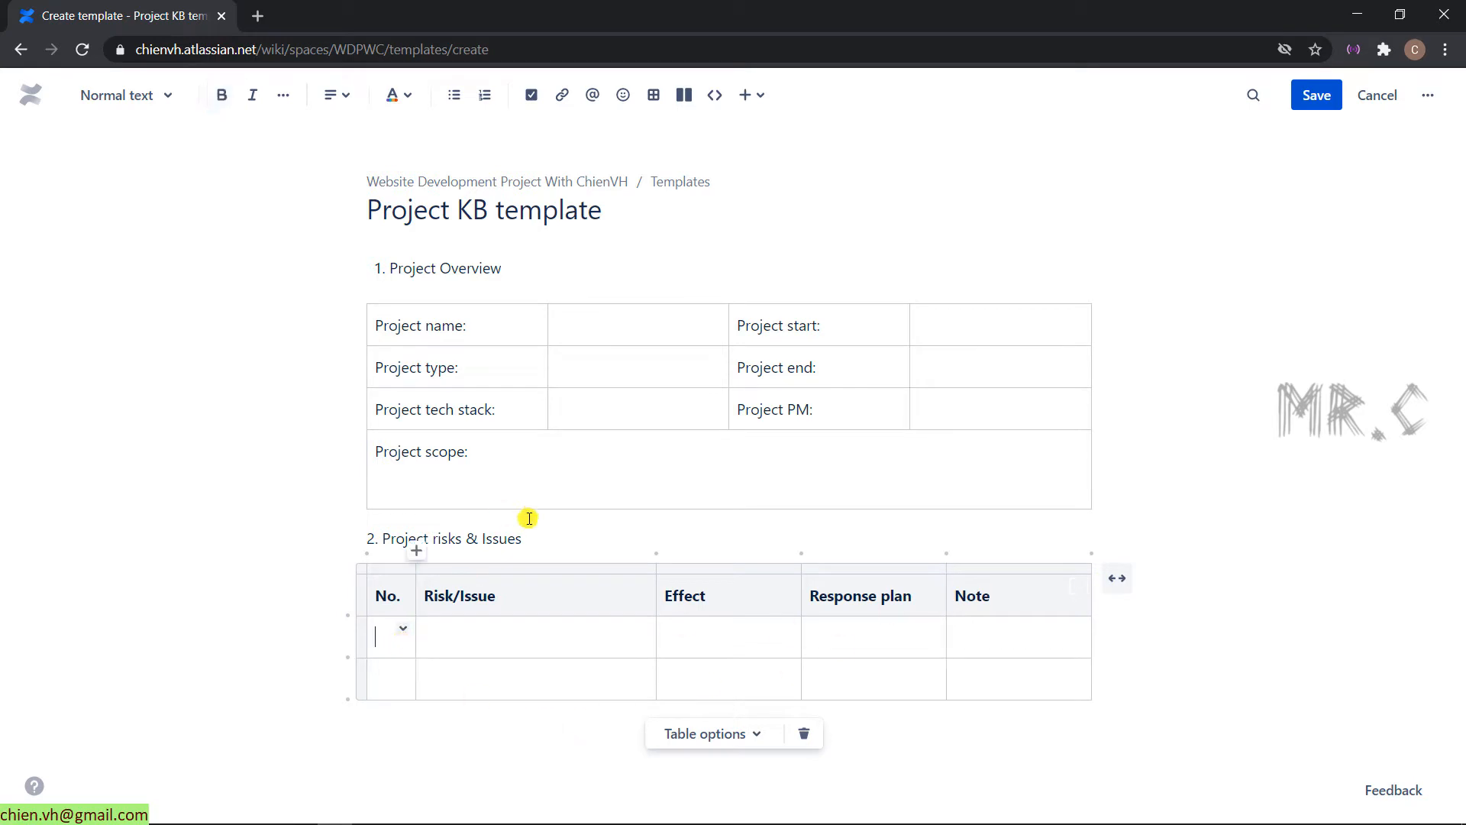
Enter the line "3. Project Lesson Learned" and insert below it a table headed "What went well?", "What went wrong?" and "What should be improved?".
click(410, 731)
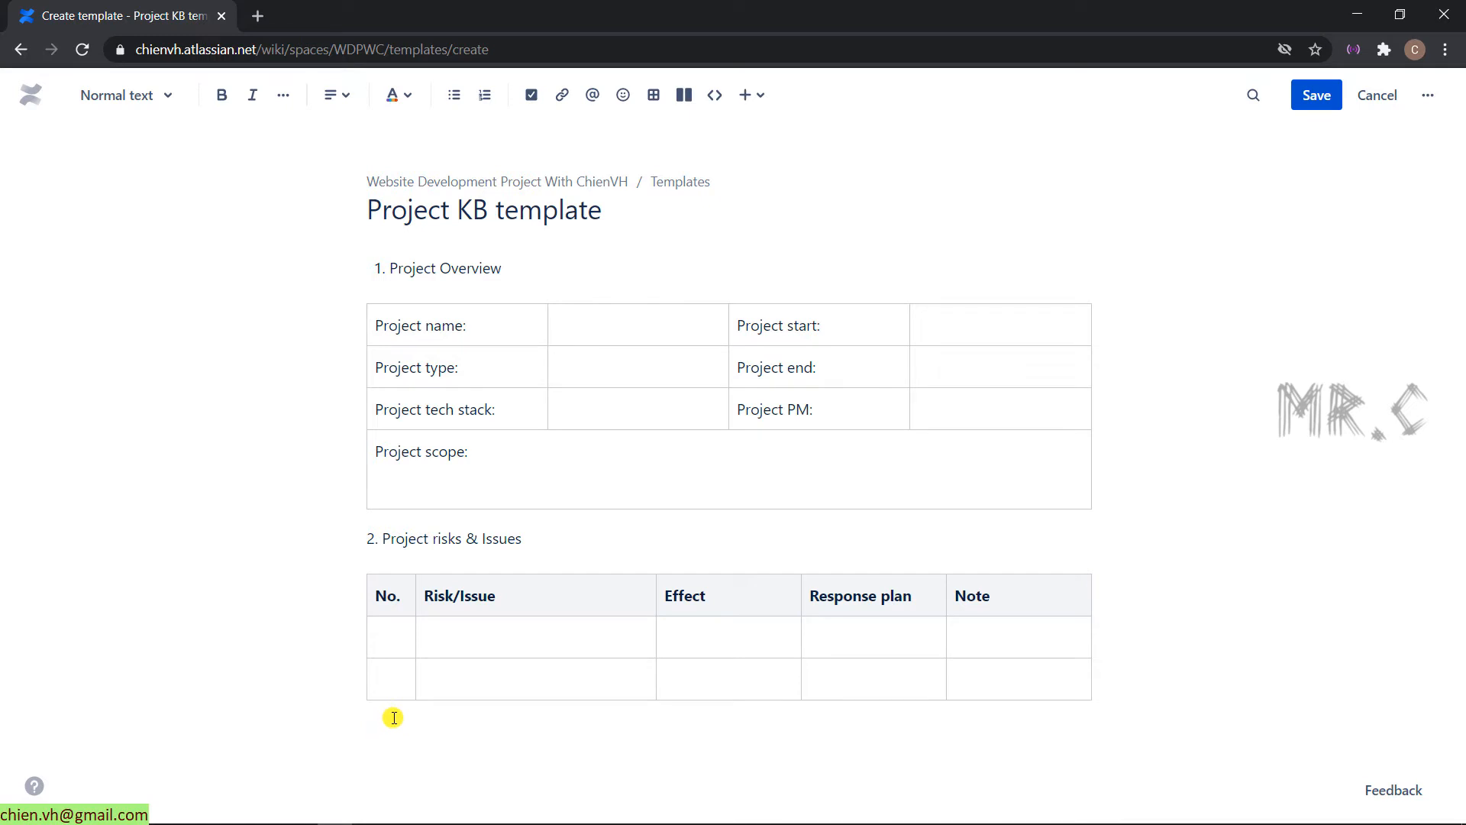
click(347, 544)
click(388, 731)
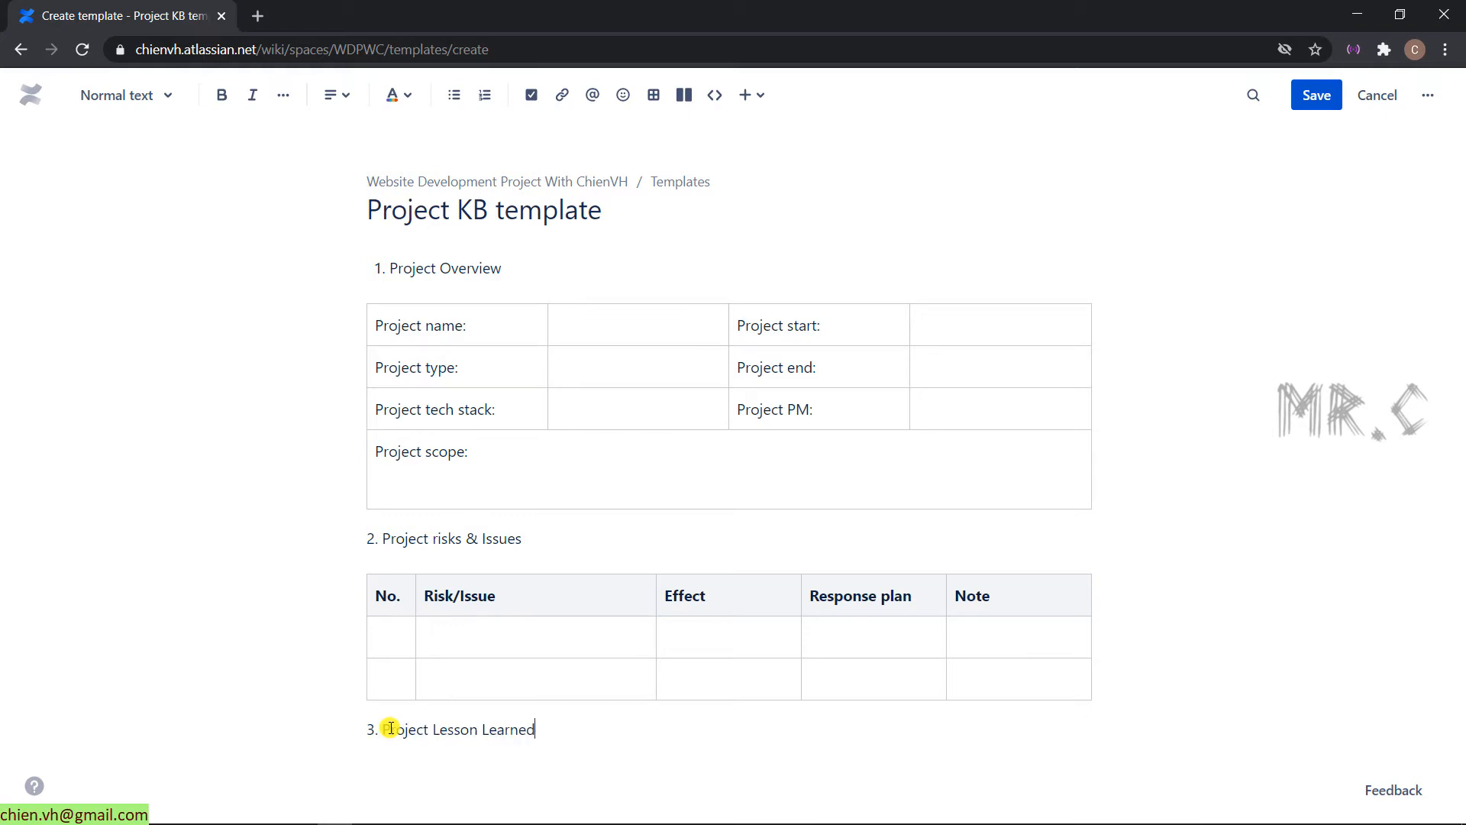
key(Return)
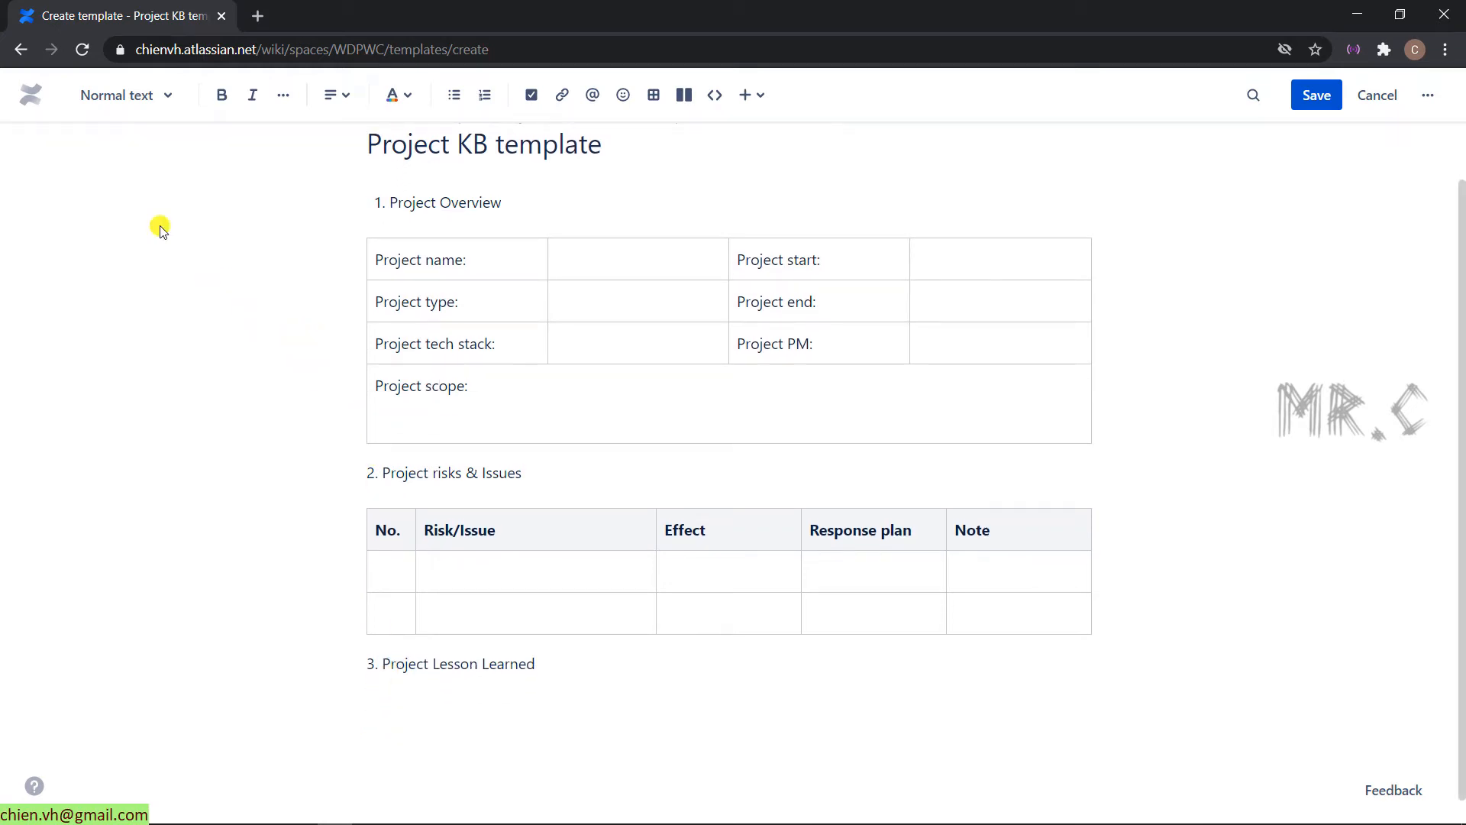
click(653, 96)
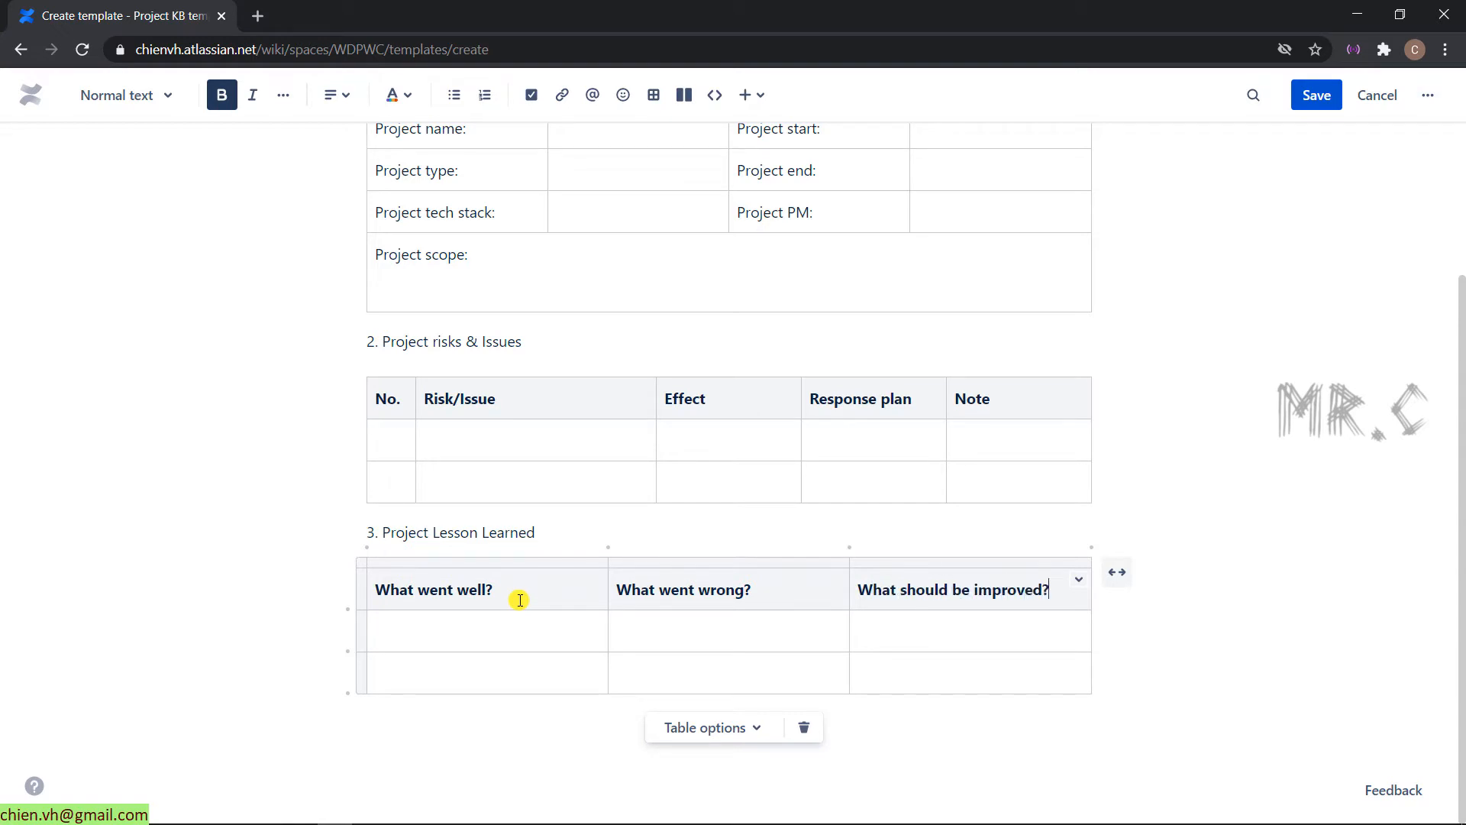
click(518, 620)
Make the "Project Overview" section title bold.
scroll(546, 524, up, 3)
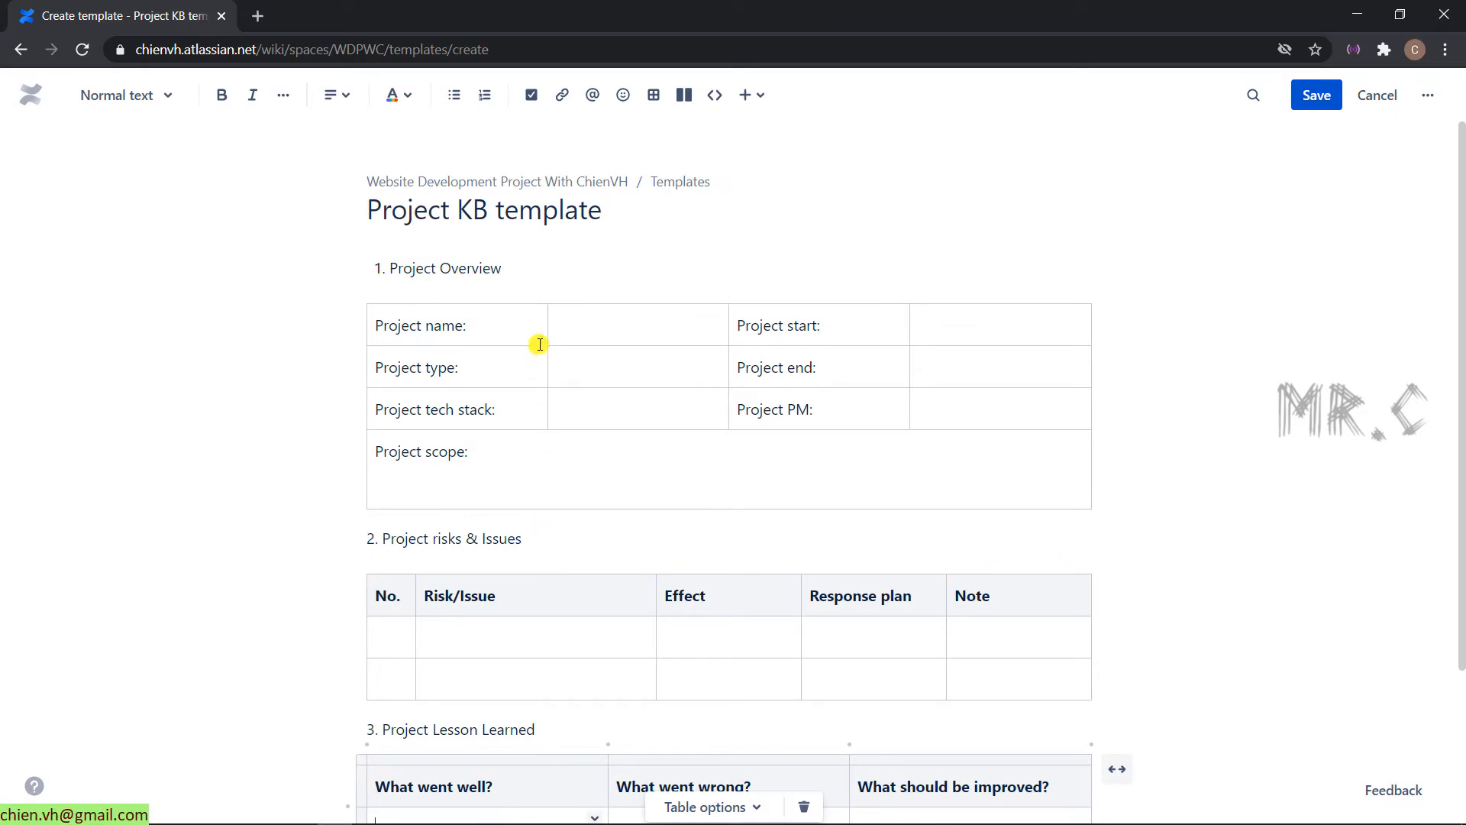
click(538, 307)
click(520, 265)
key(shift+Home)
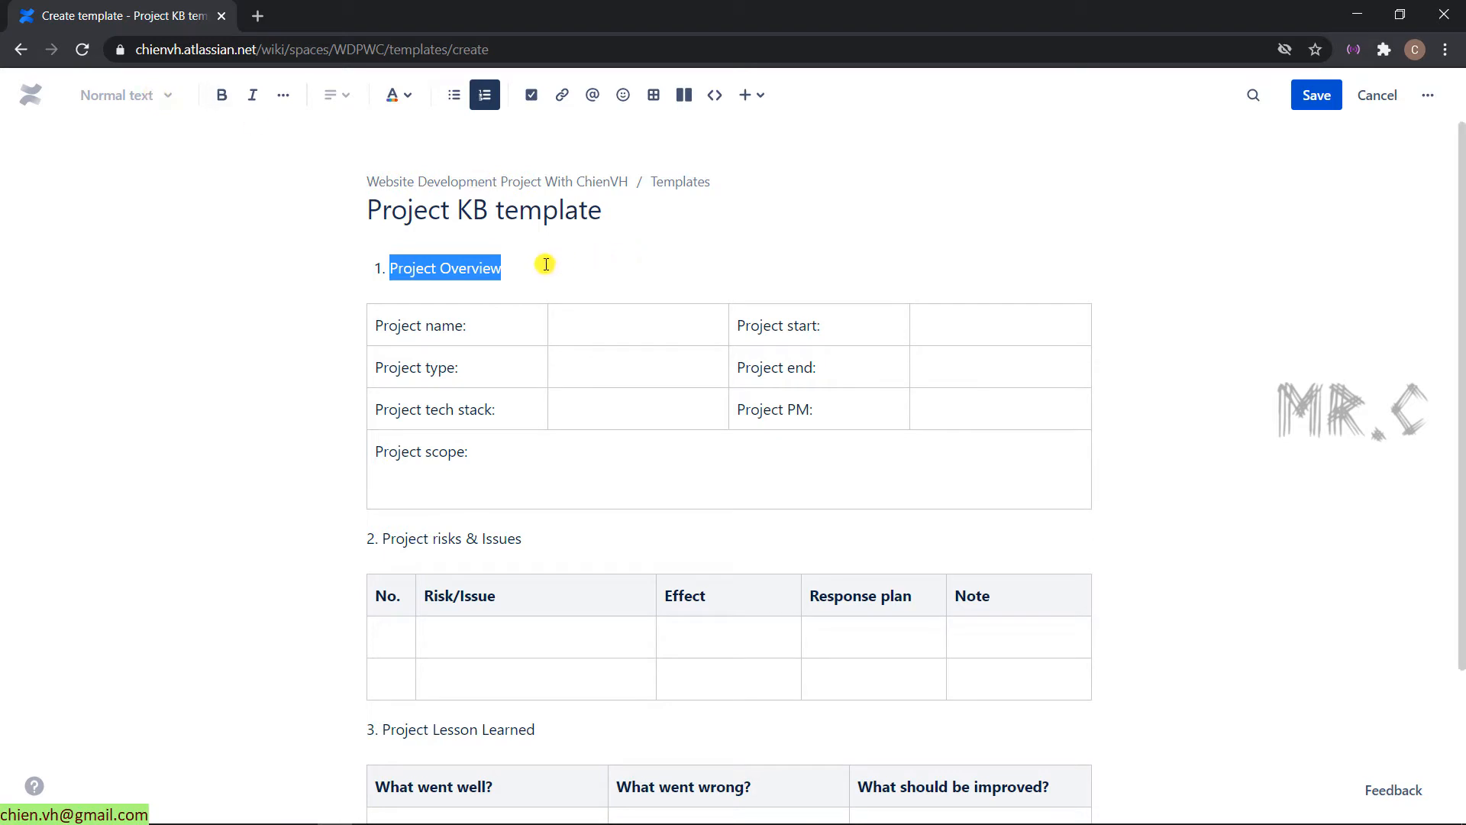
drag(514, 268, 356, 276)
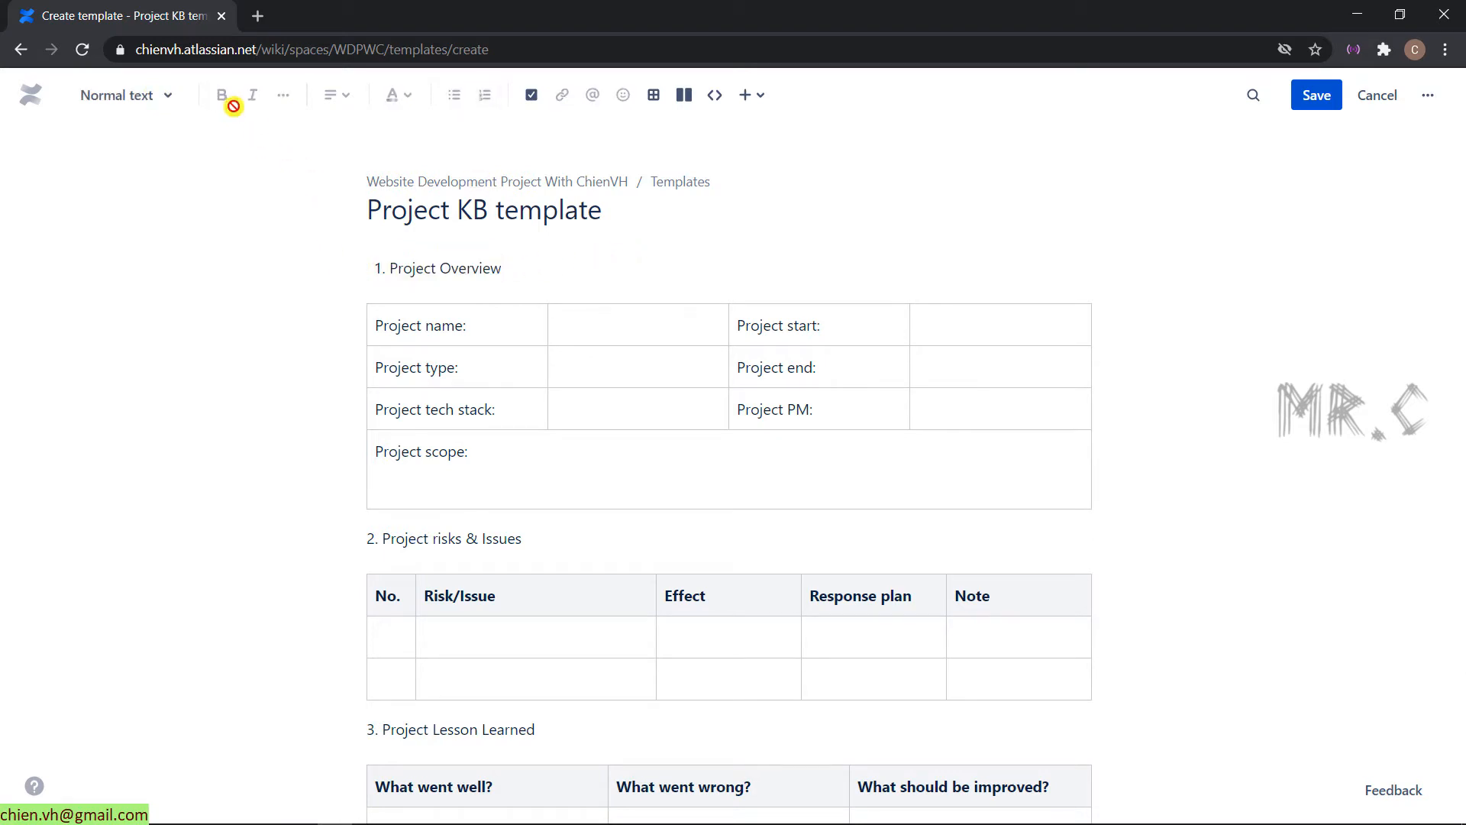
click(436, 268)
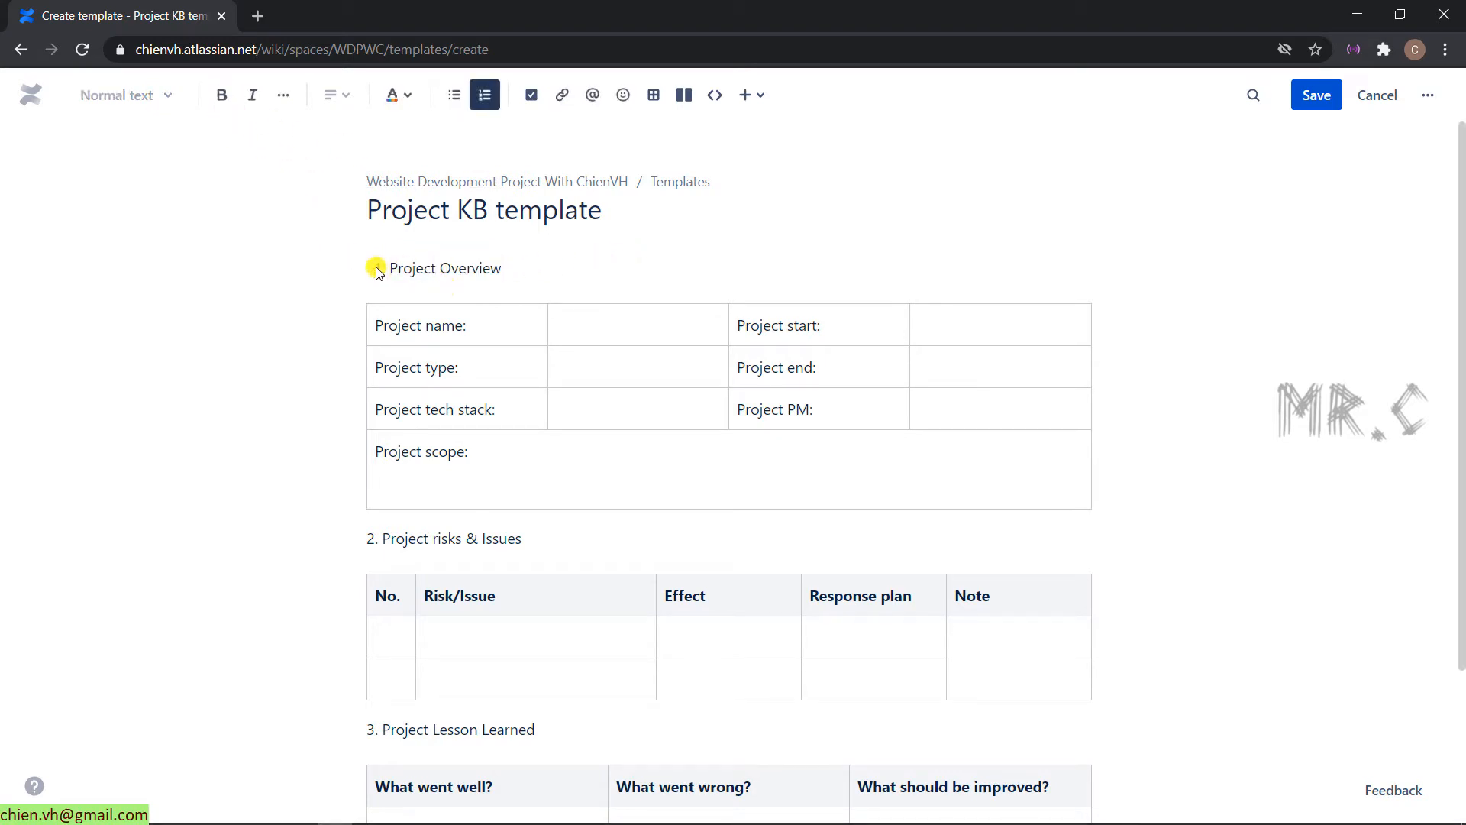
drag(524, 267, 367, 260)
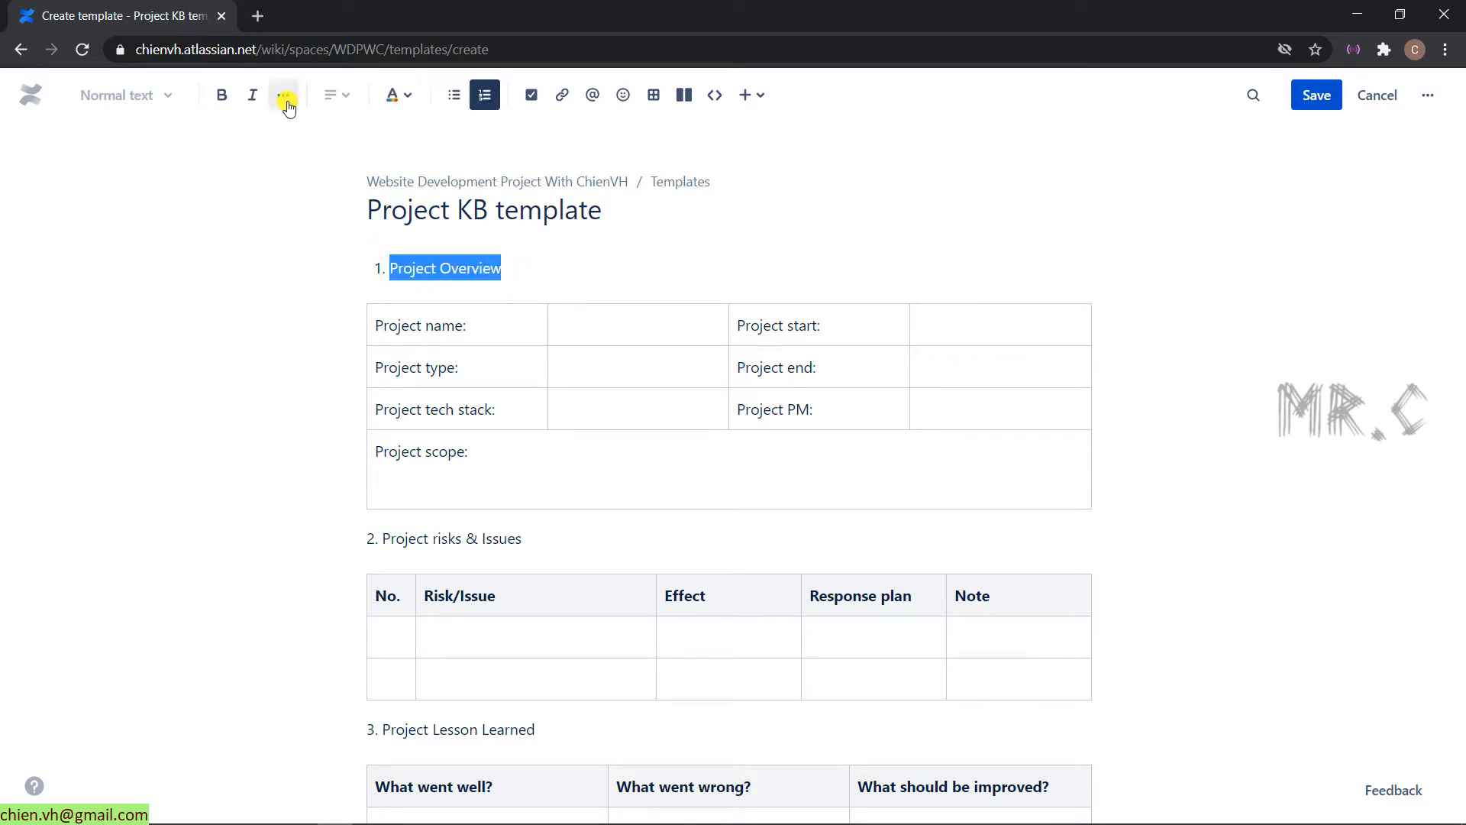
click(223, 96)
Format the "2. Project risks & Issues" line as Heading 2.
click(543, 540)
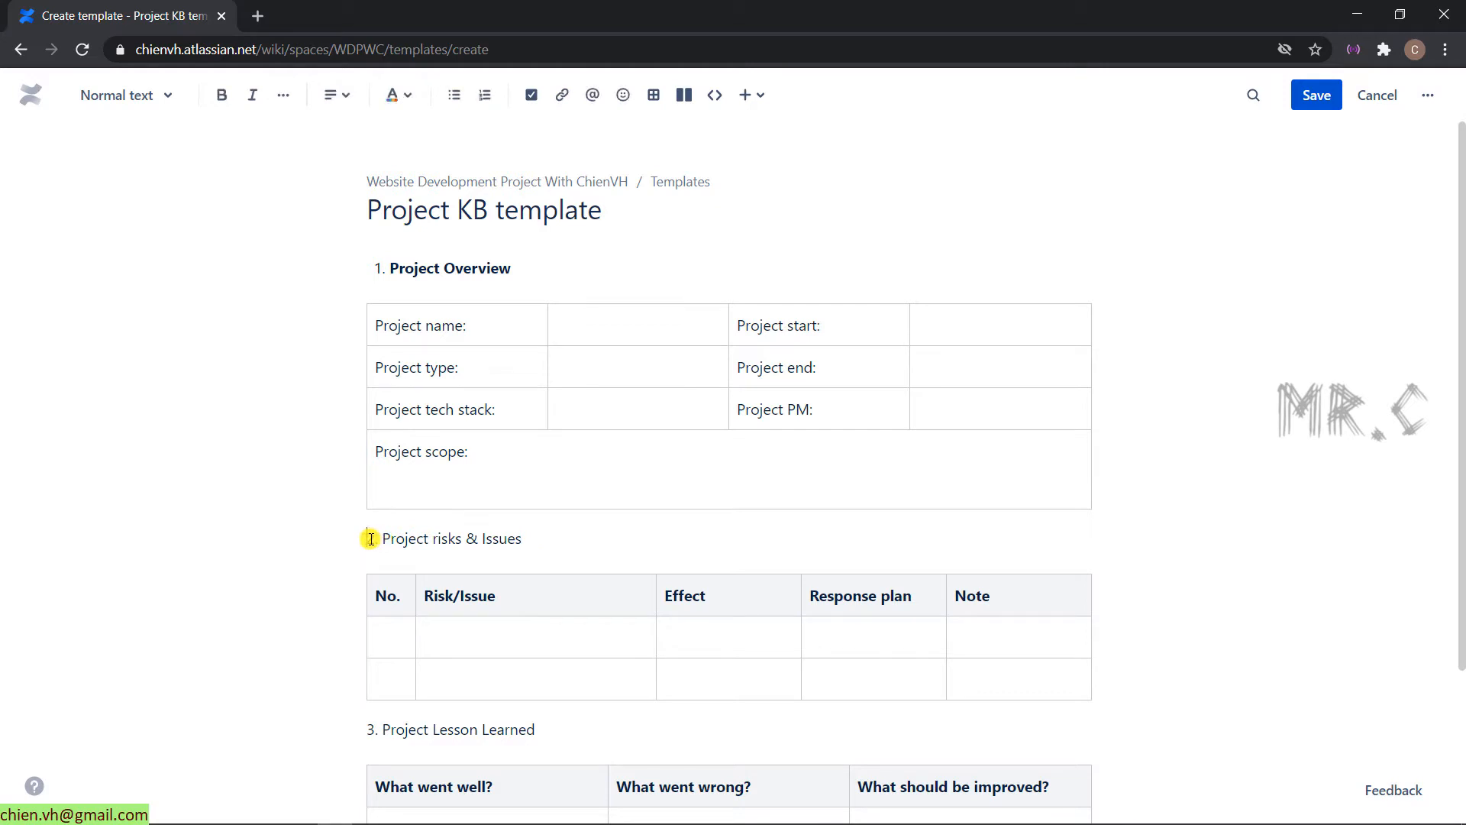
drag(370, 537, 557, 549)
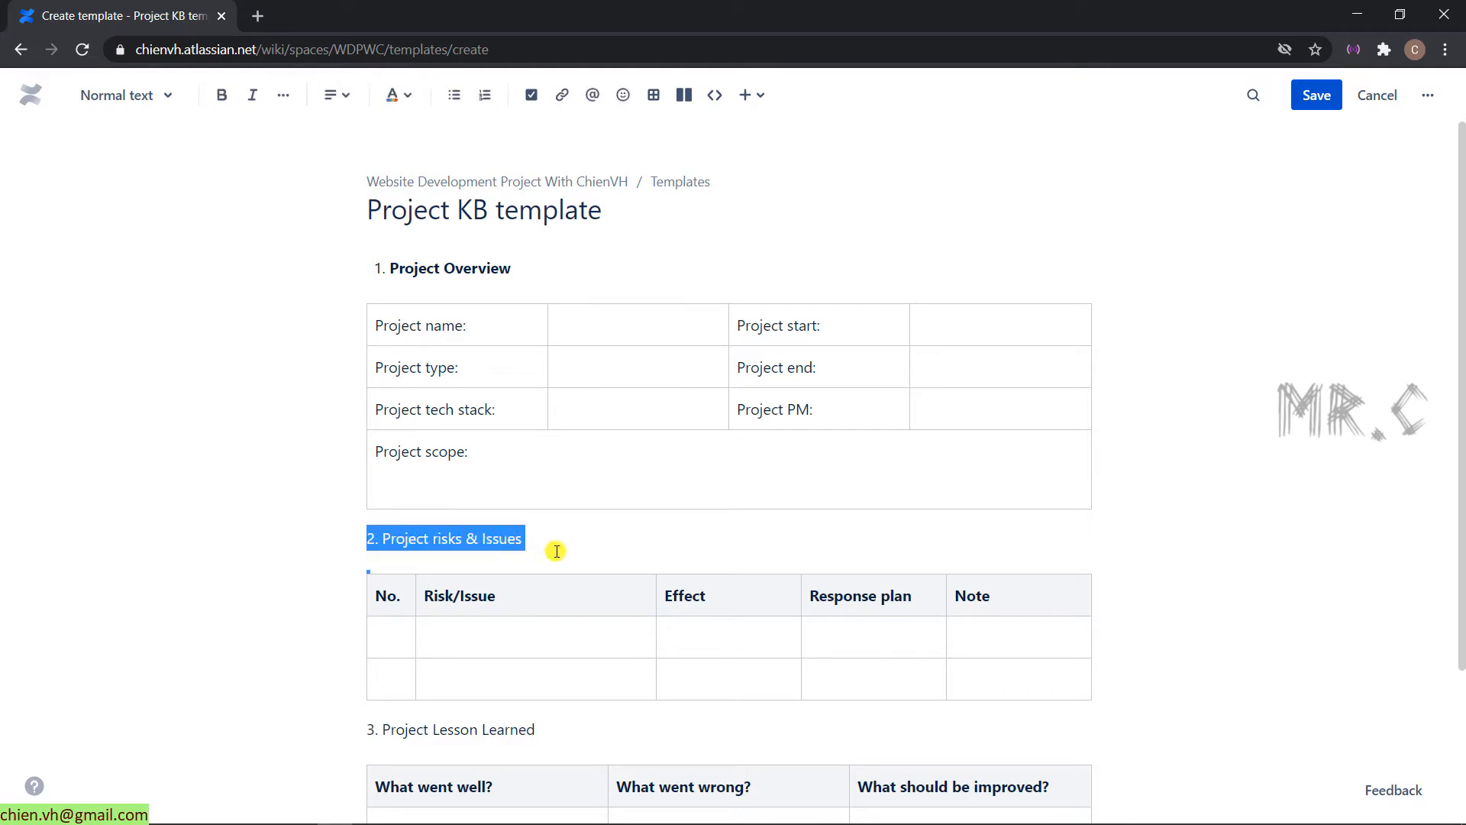
click(175, 95)
click(157, 174)
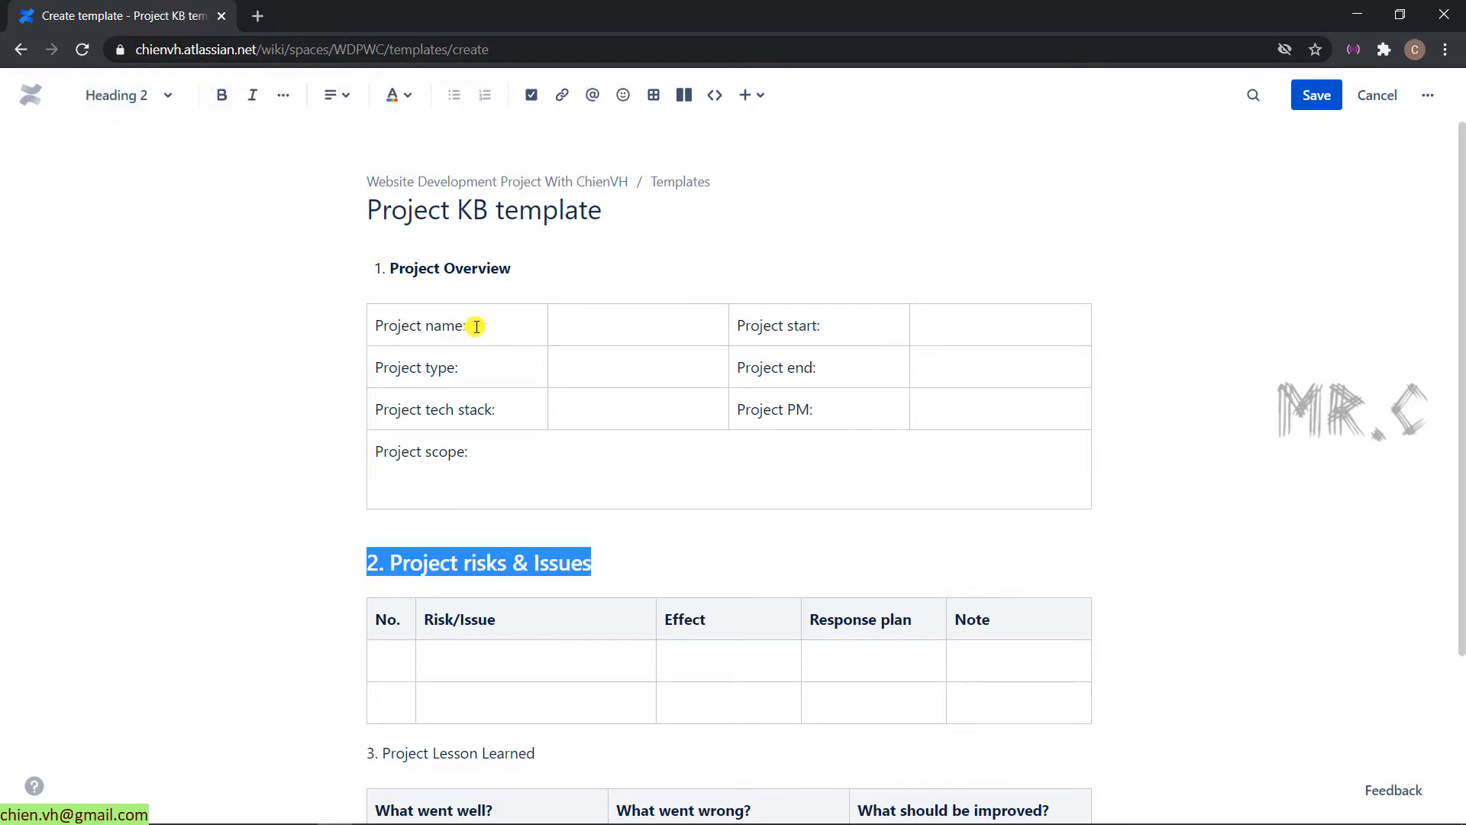
Remove the automatic list numbering from the "Project Overview" title.
click(392, 268)
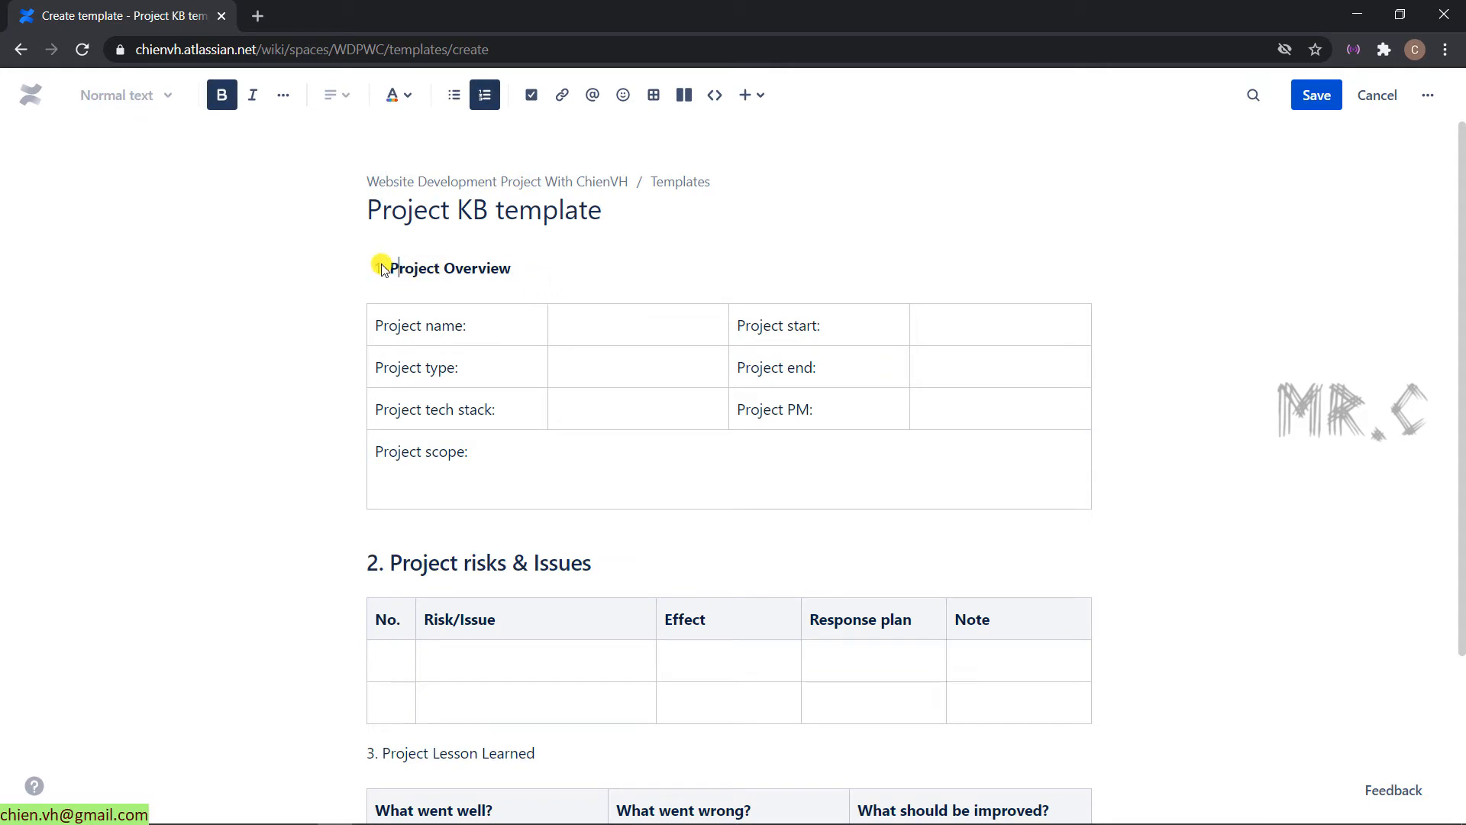
drag(390, 269, 548, 259)
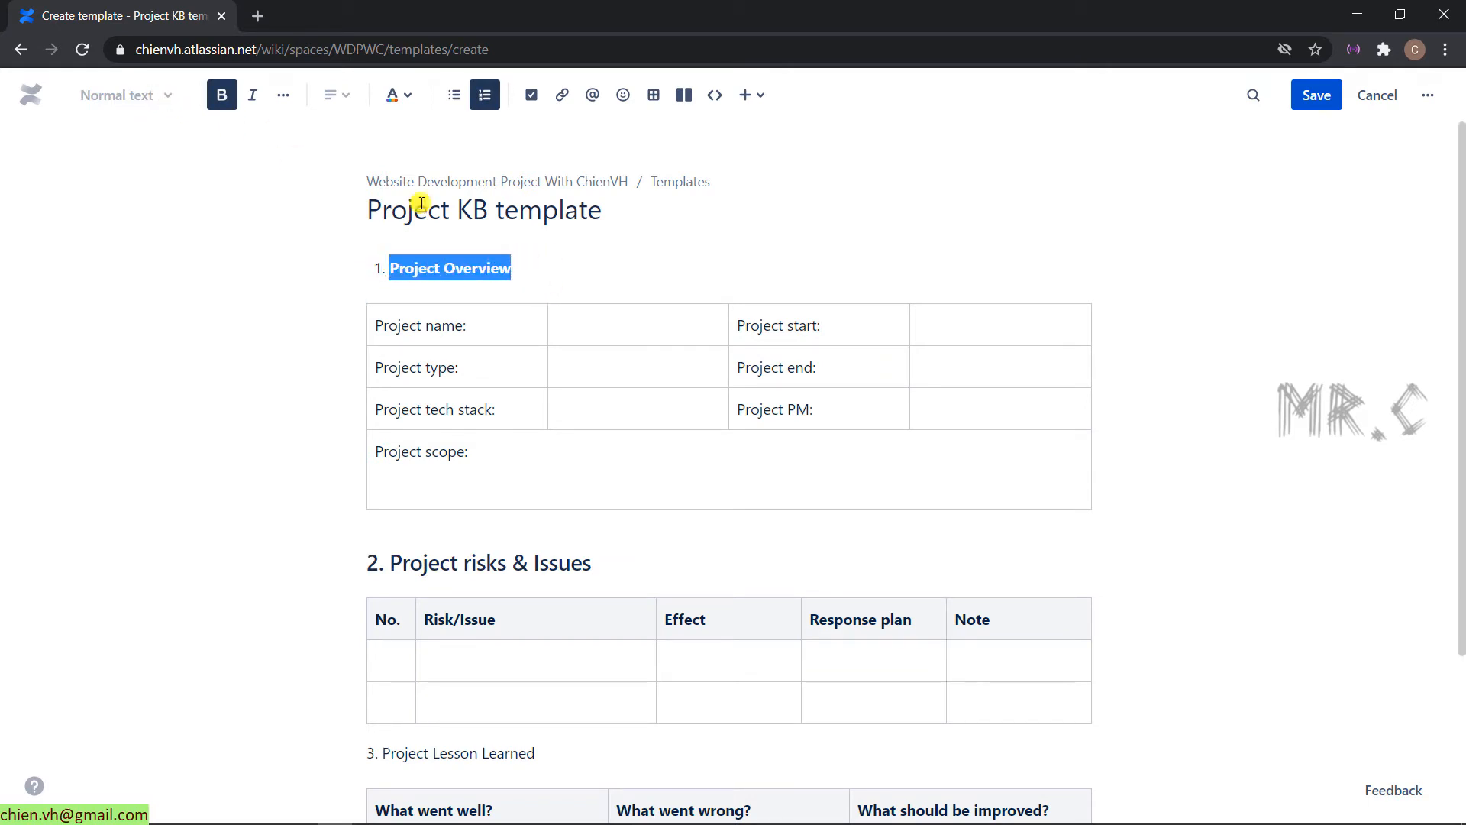
click(392, 269)
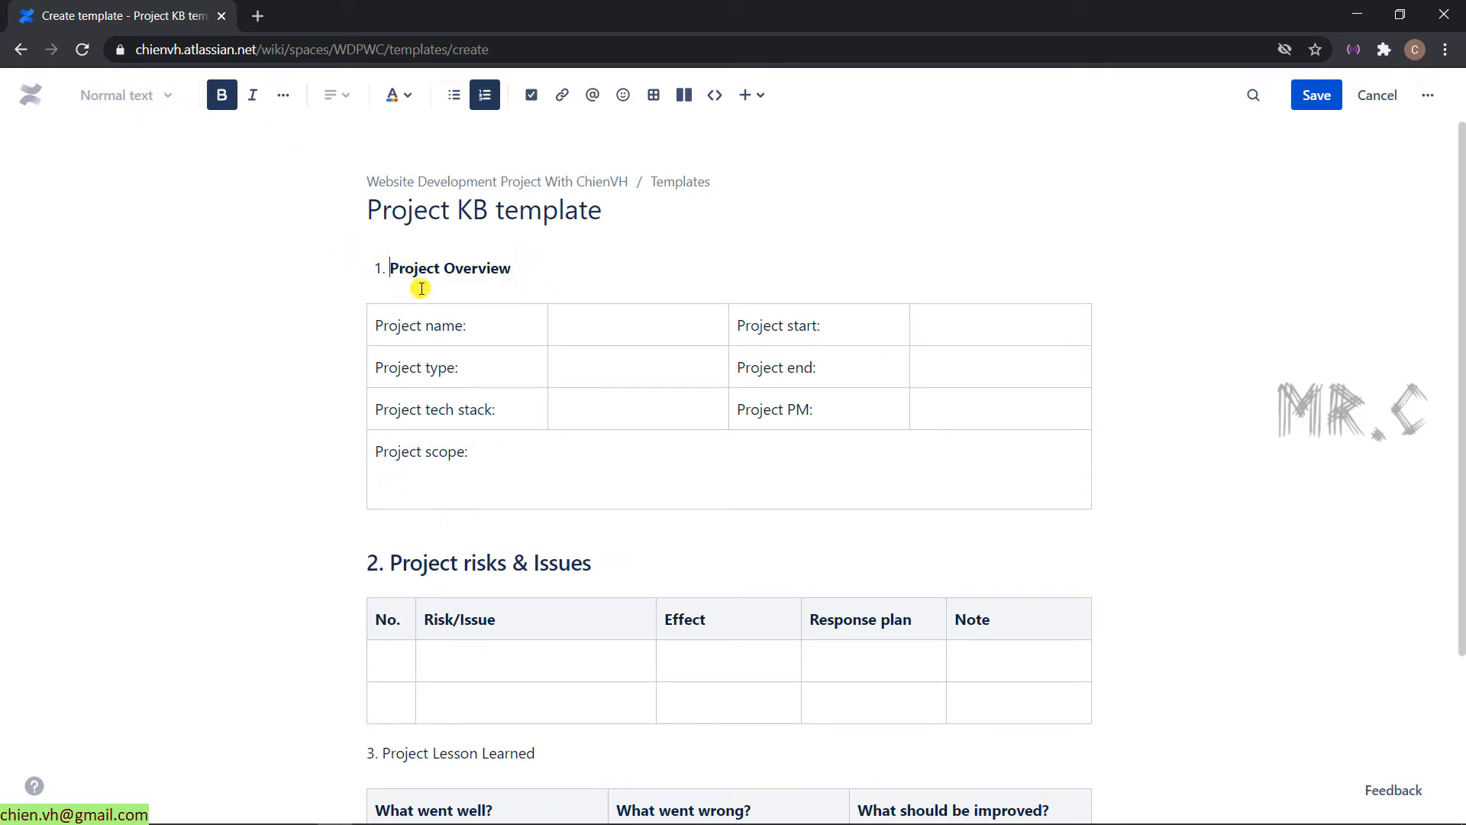
key(BackSpace)
Format the "Project Overview" title as Heading 2 and put "1." in front of its text.
drag(510, 267, 359, 263)
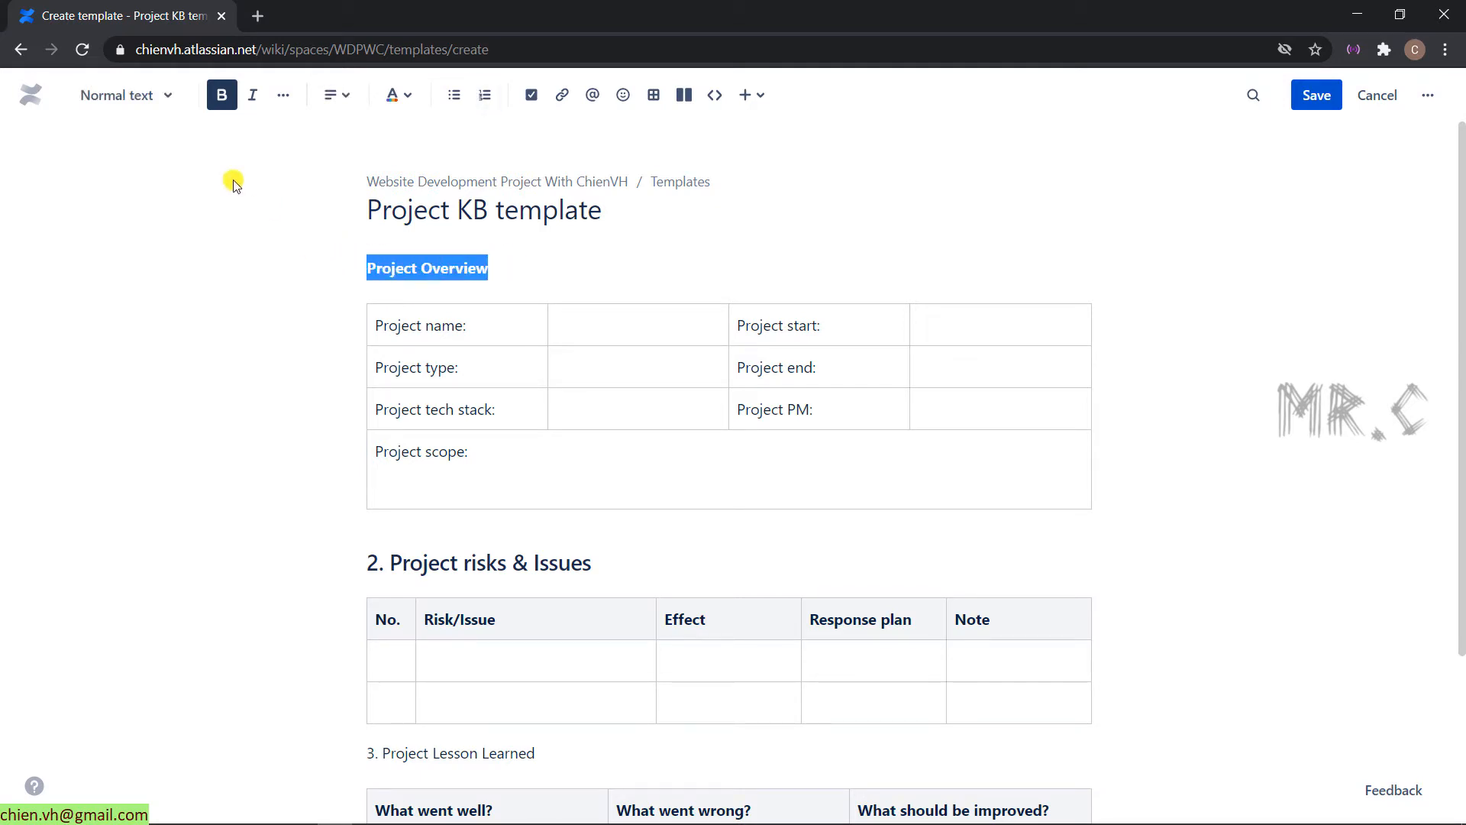
click(162, 95)
click(168, 225)
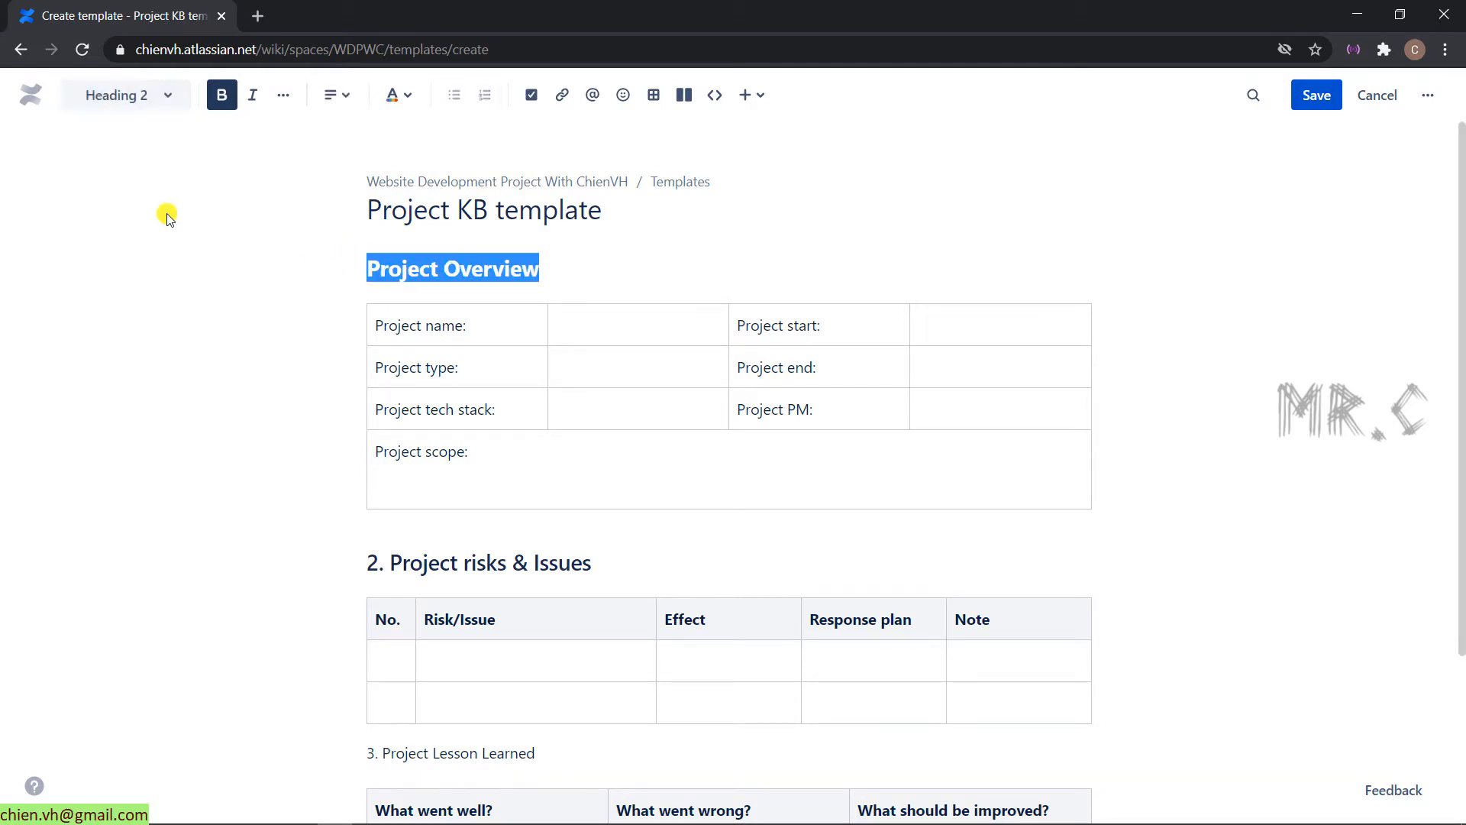
click(370, 268)
text(1.)
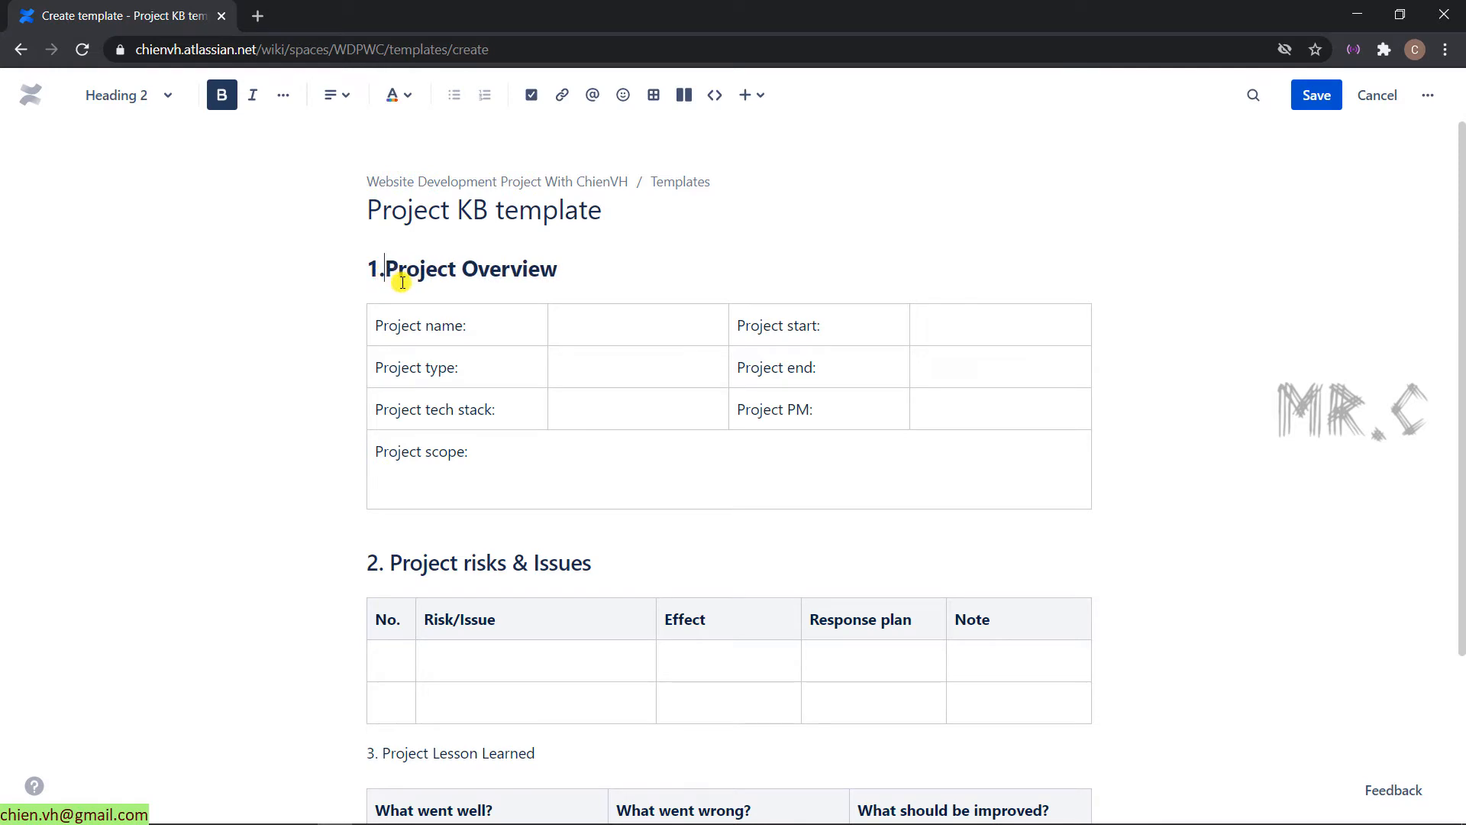
Format the "3. Project Lesson Learned" line as Heading 2.
scroll(396, 645, down, 3)
drag(558, 538, 327, 517)
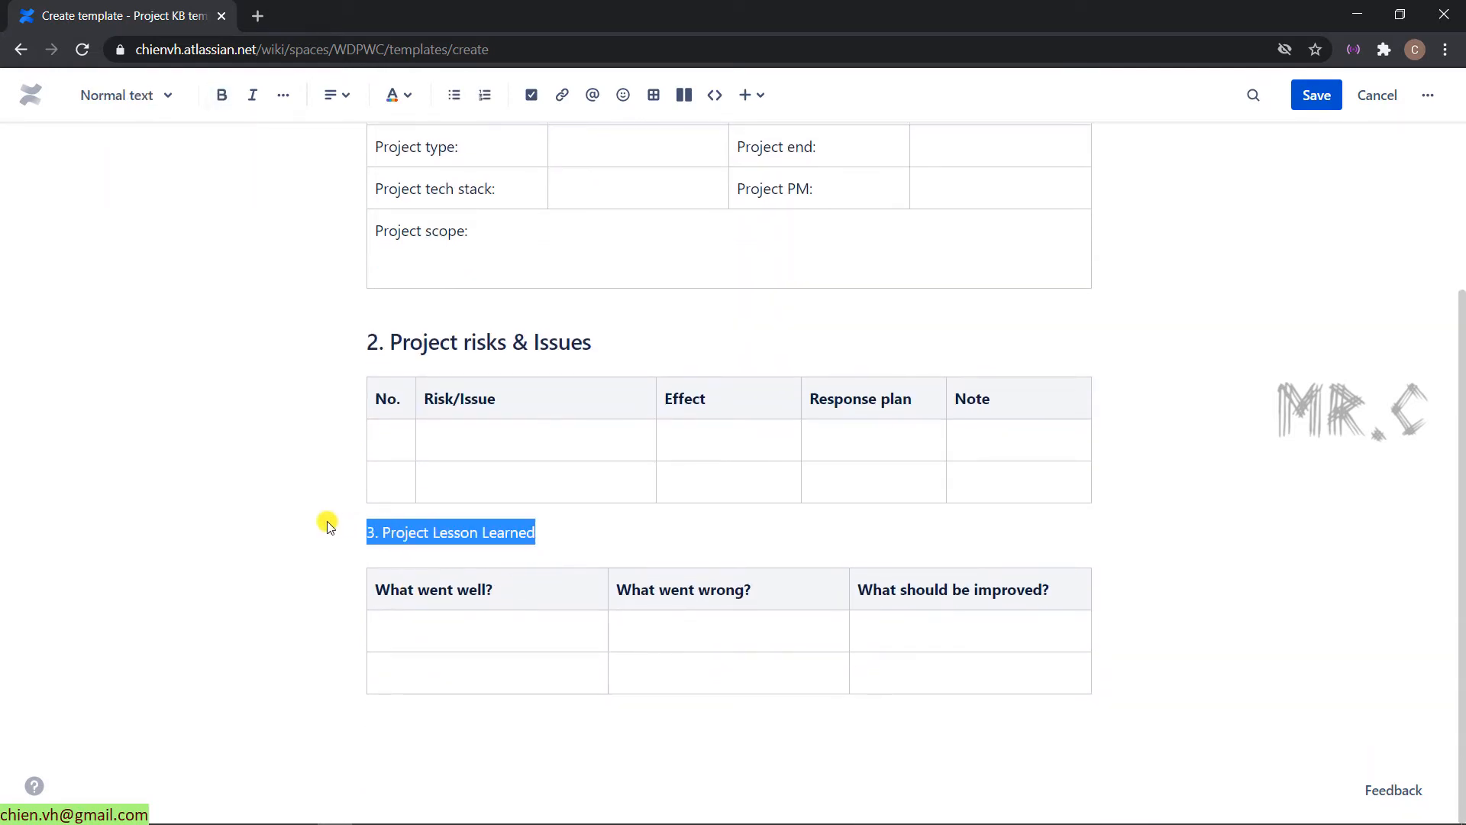
click(172, 98)
key(Escape)
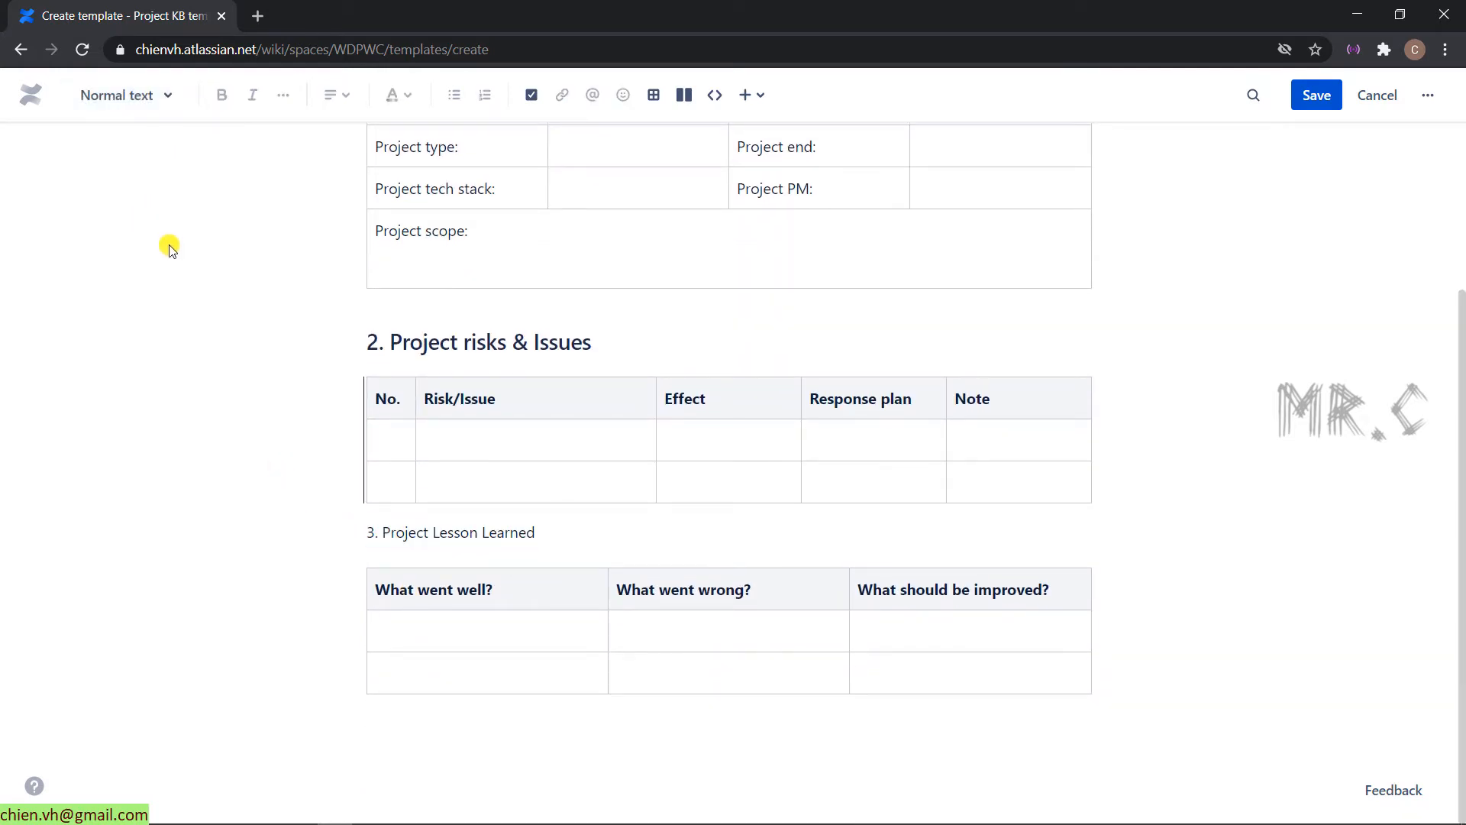
drag(569, 527, 386, 523)
click(575, 524)
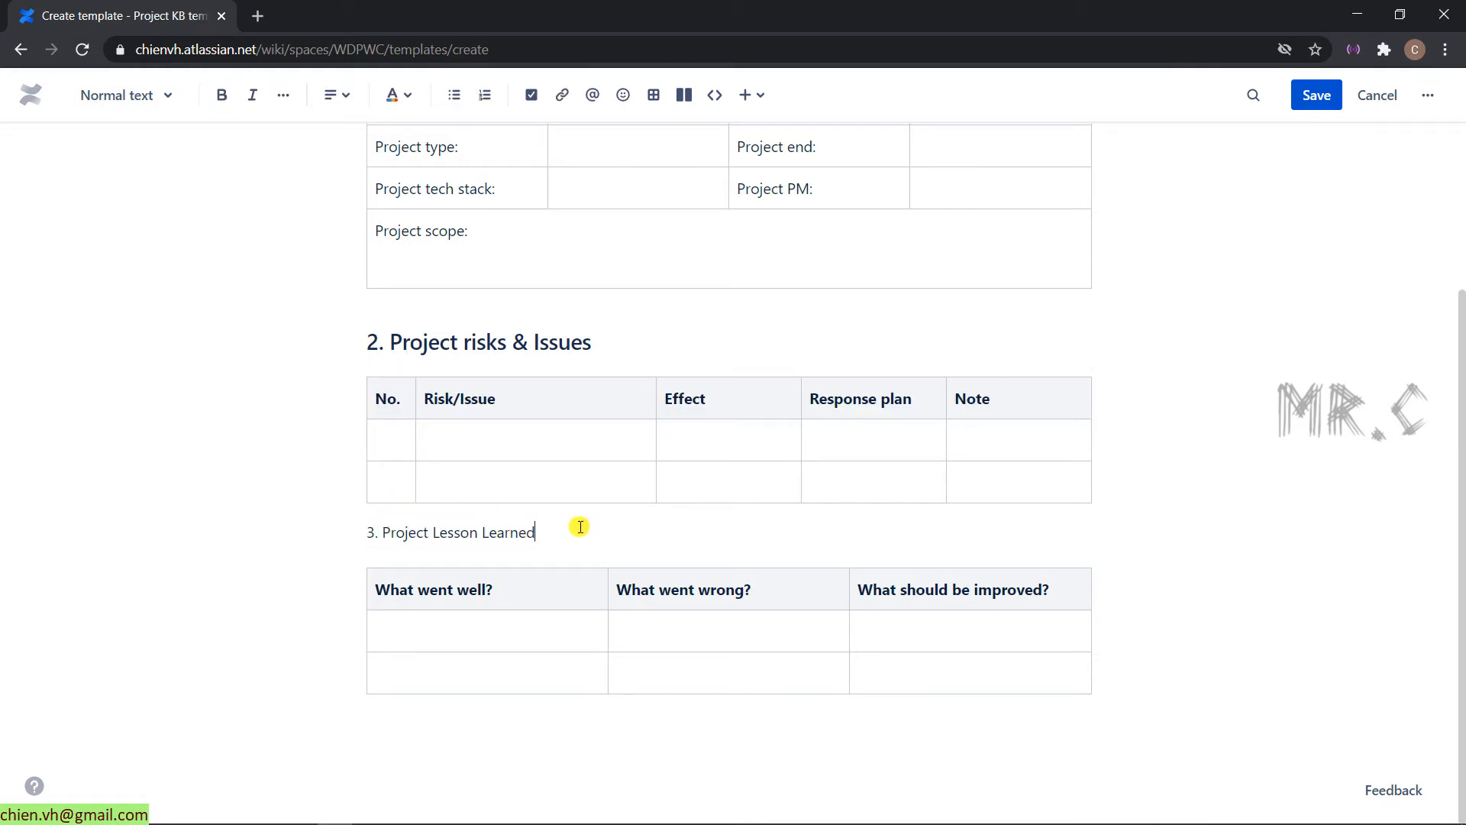
drag(576, 524, 397, 528)
click(162, 95)
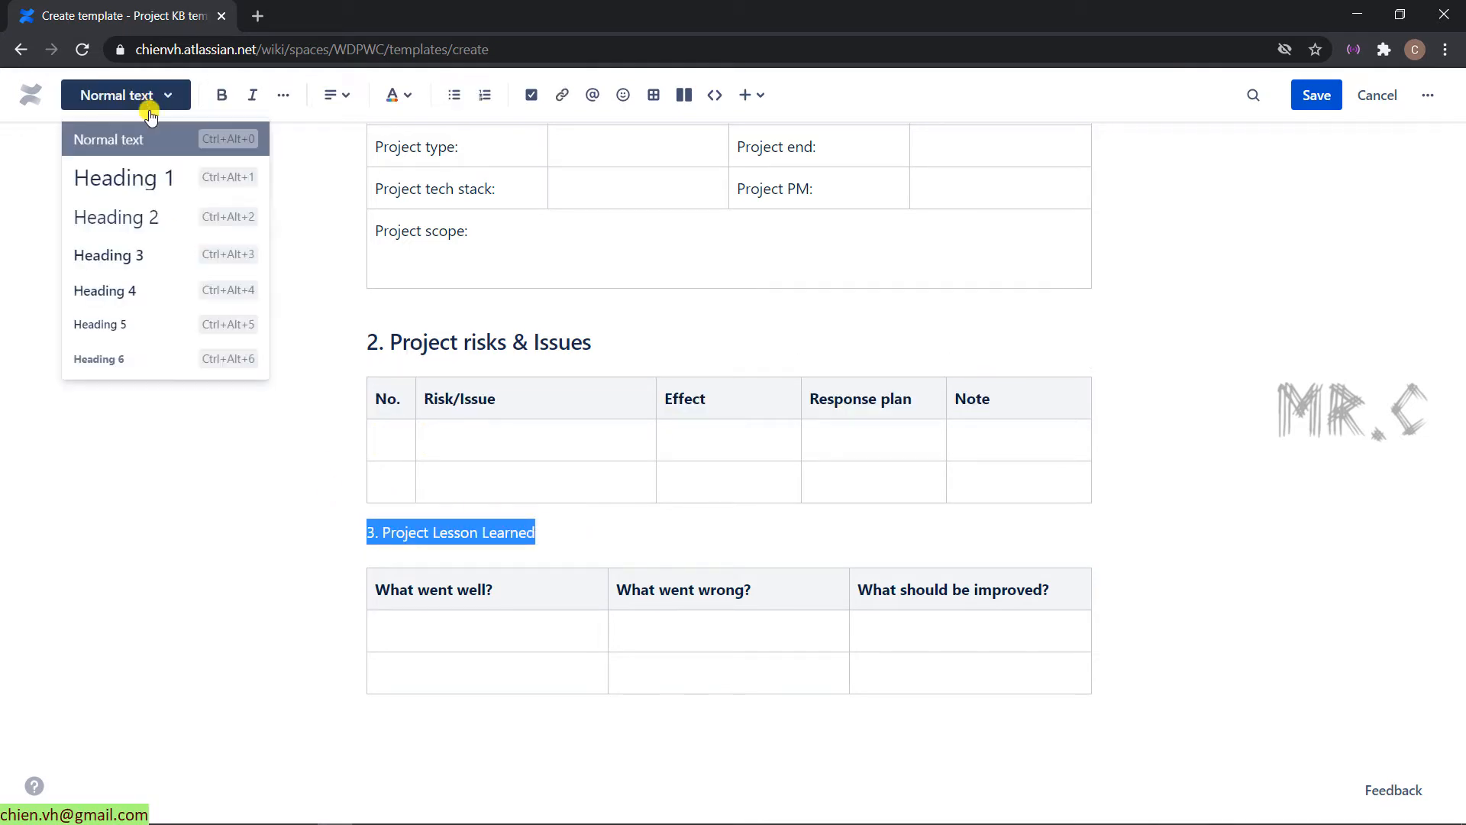
click(190, 217)
click(1021, 544)
Review the sections of the Project KB template and save the template.
scroll(1106, 534, up, 3)
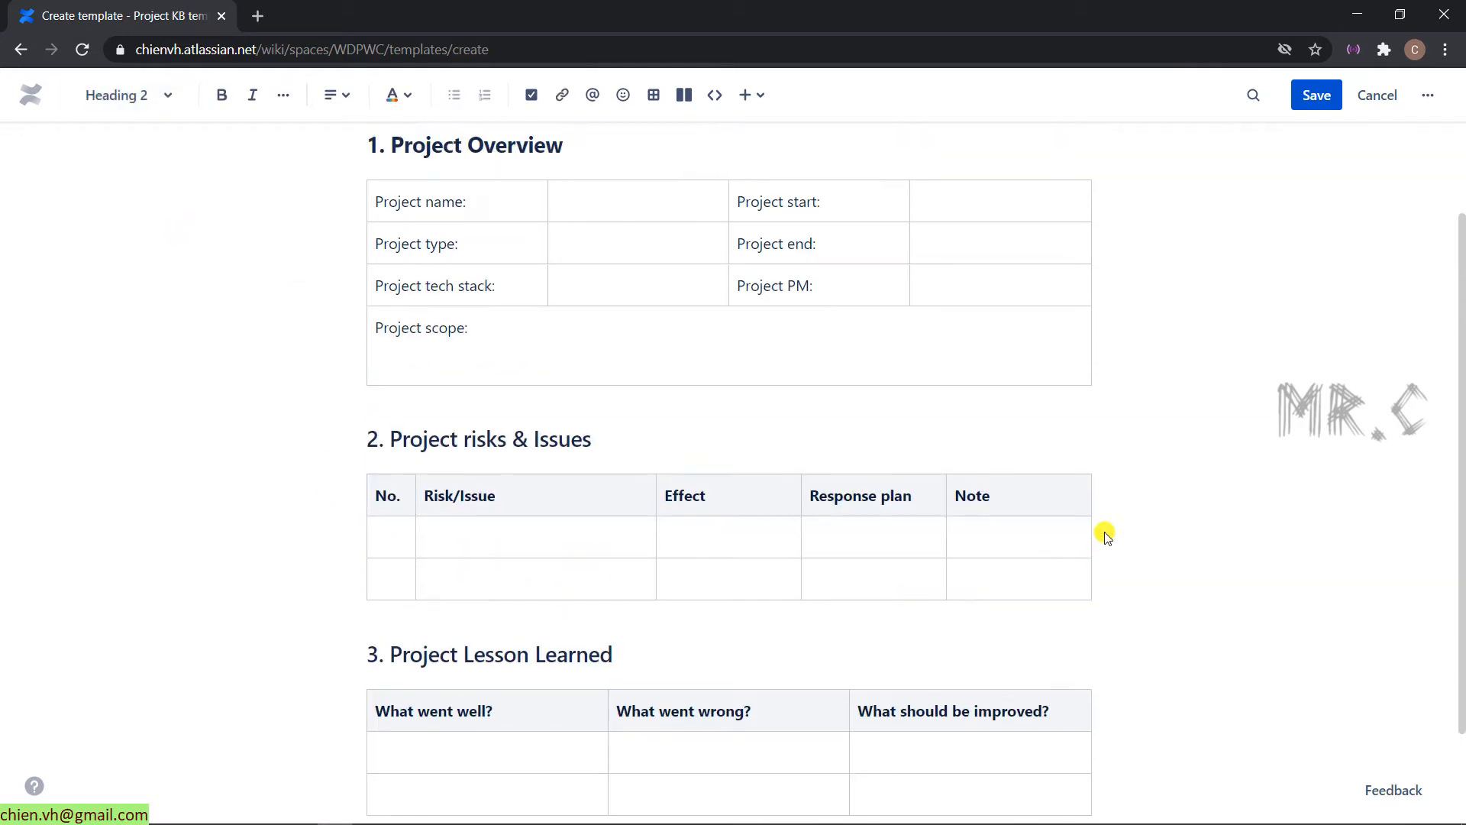
scroll(1115, 528, down, 3)
scroll(1122, 523, down, 1)
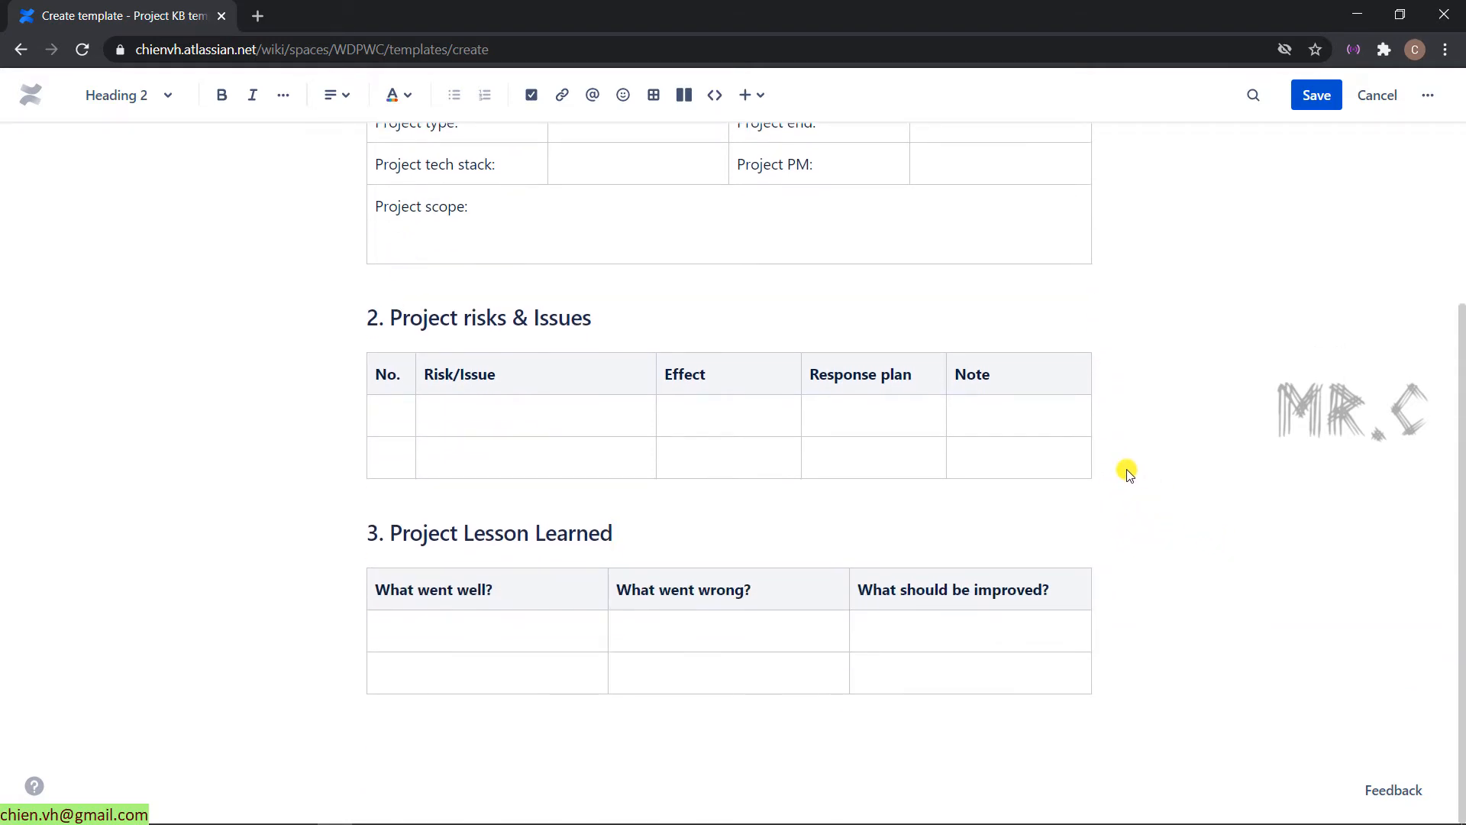
scroll(1128, 472, up, 1)
scroll(1127, 471, up, 3)
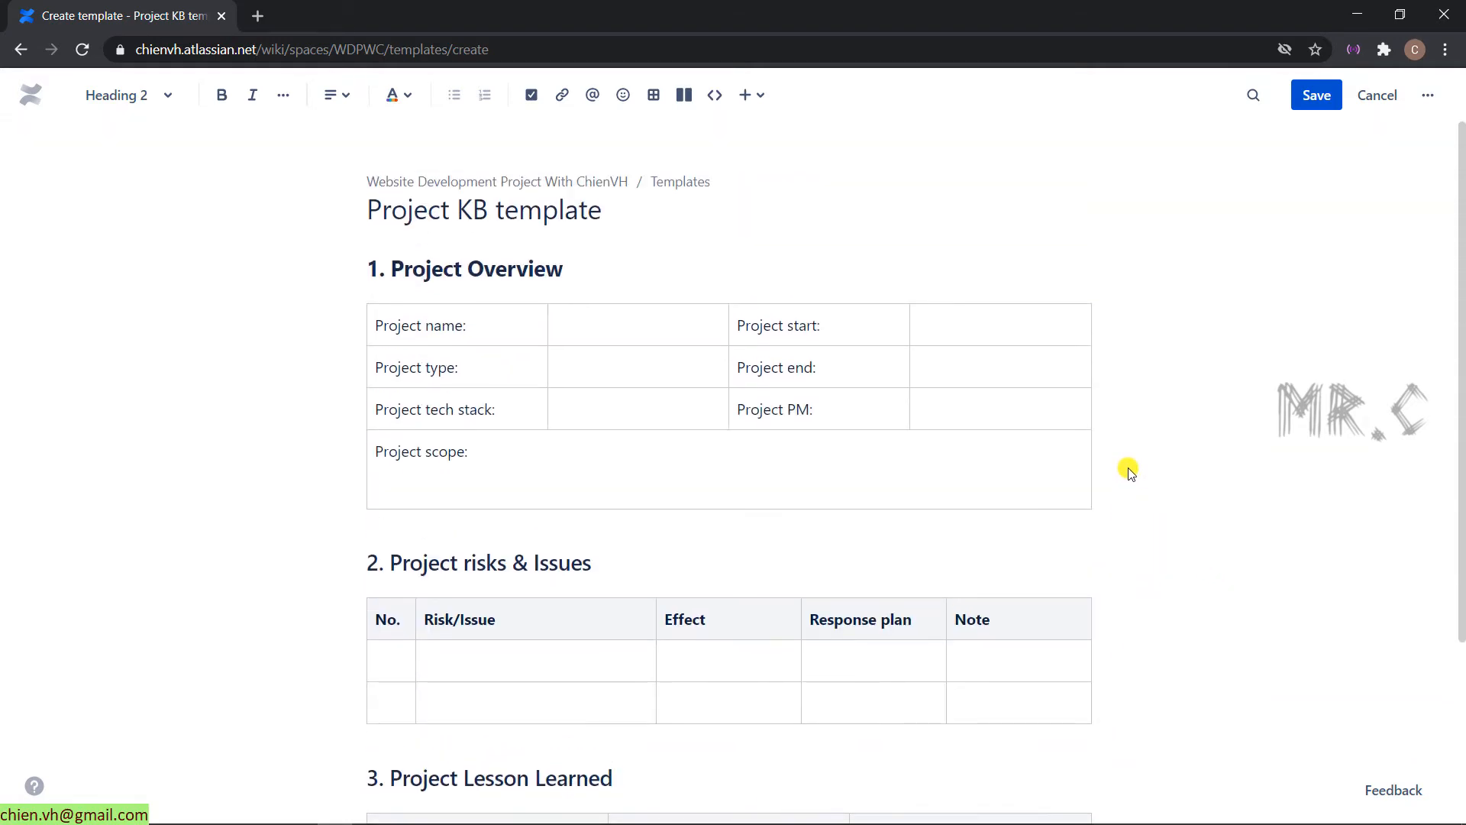
click(1319, 95)
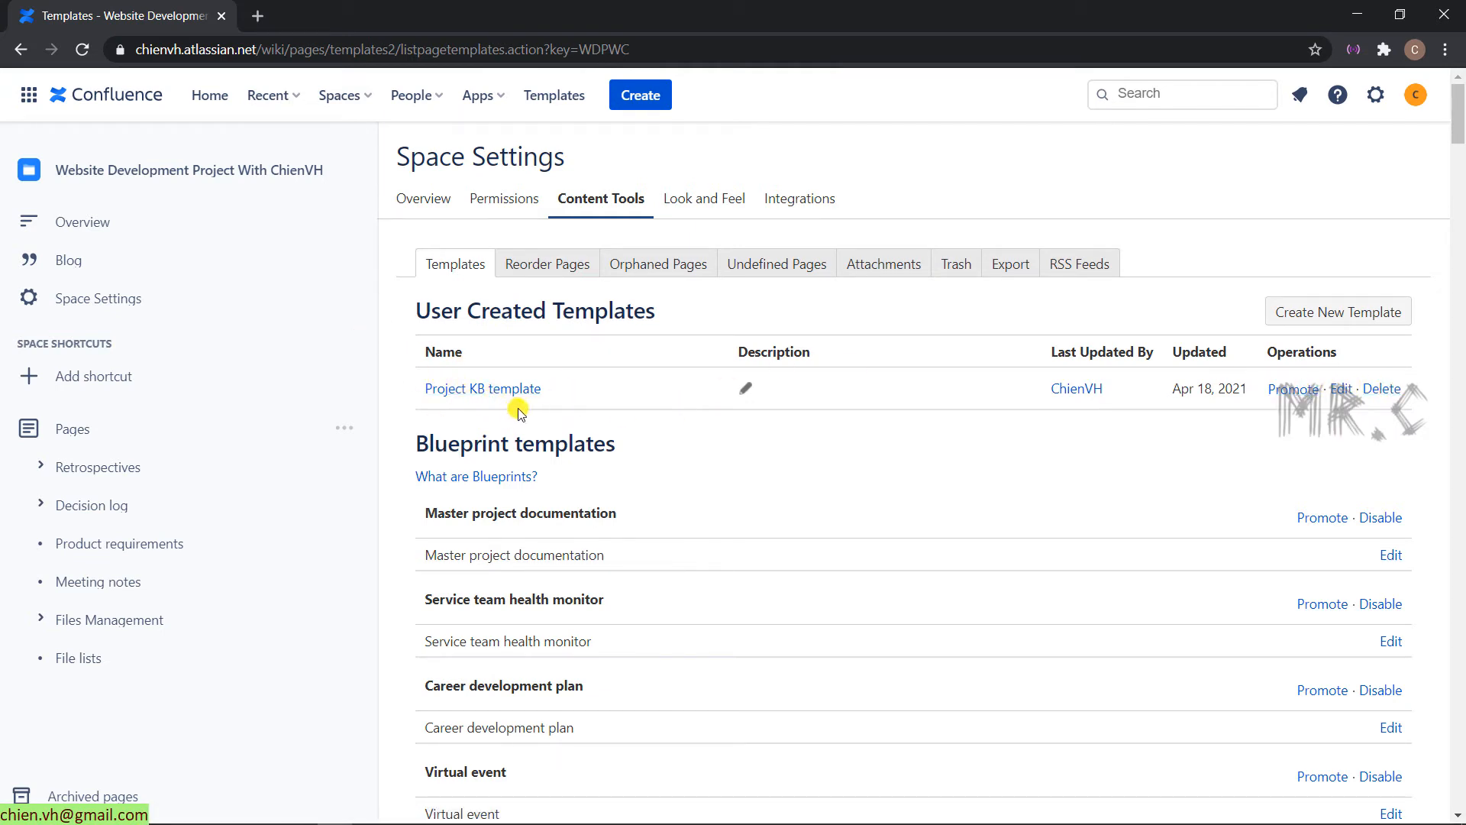
Open the saved Project KB template for editing, look through its sections and save it again.
click(1342, 390)
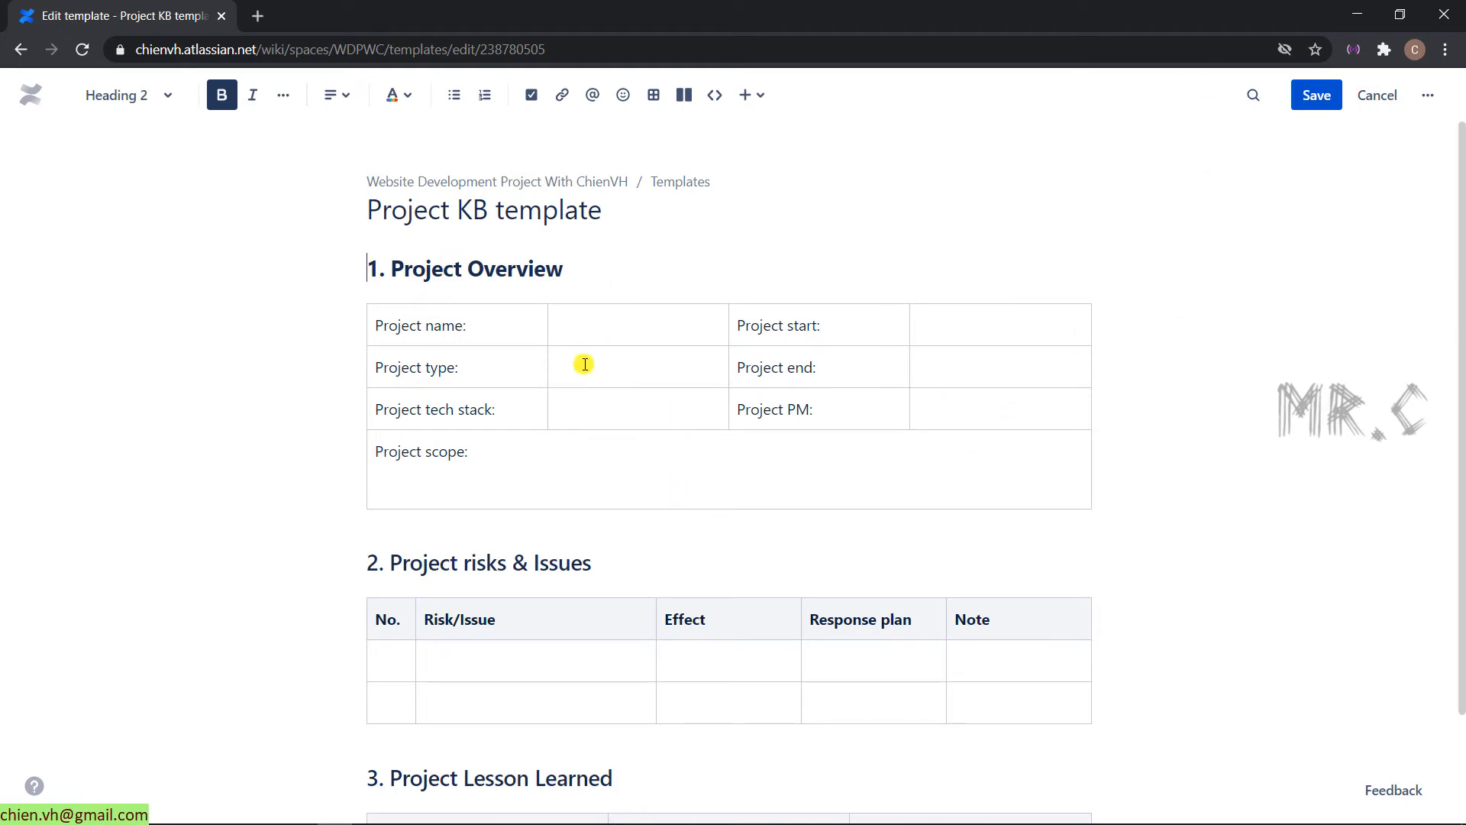
scroll(595, 458, down, 2)
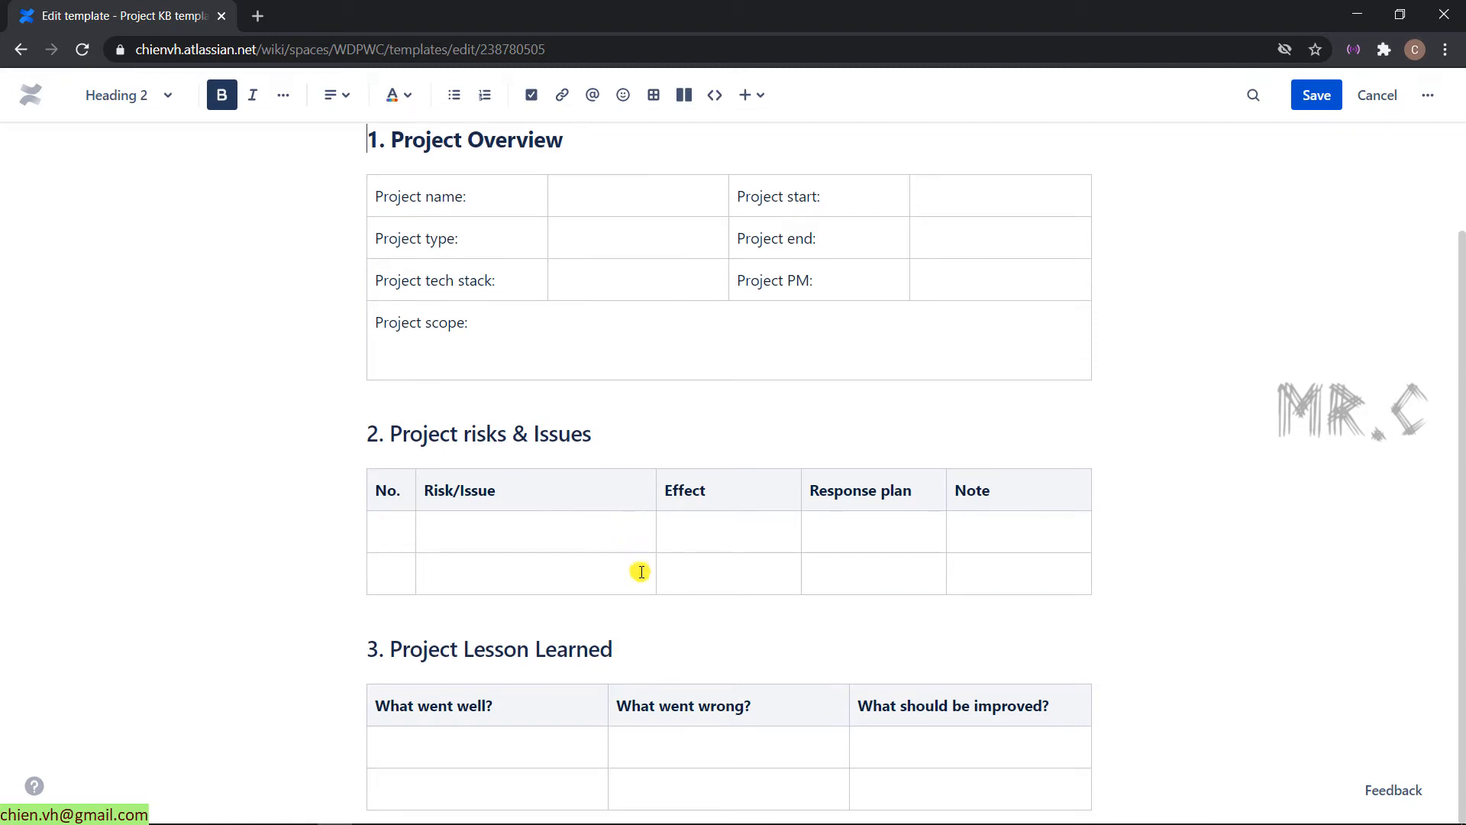
scroll(649, 584, up, 1)
scroll(654, 595, up, 1)
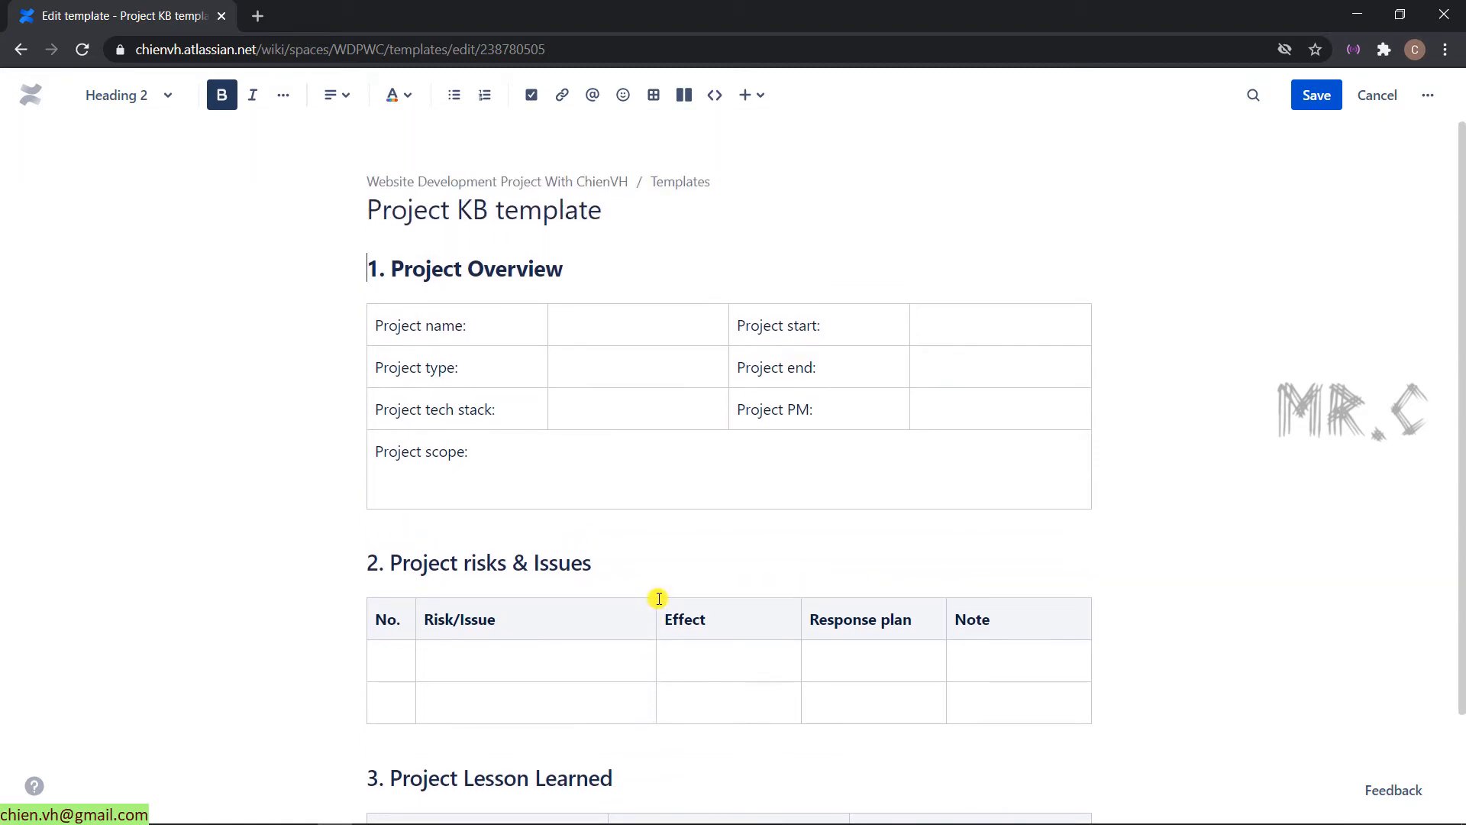
click(1324, 97)
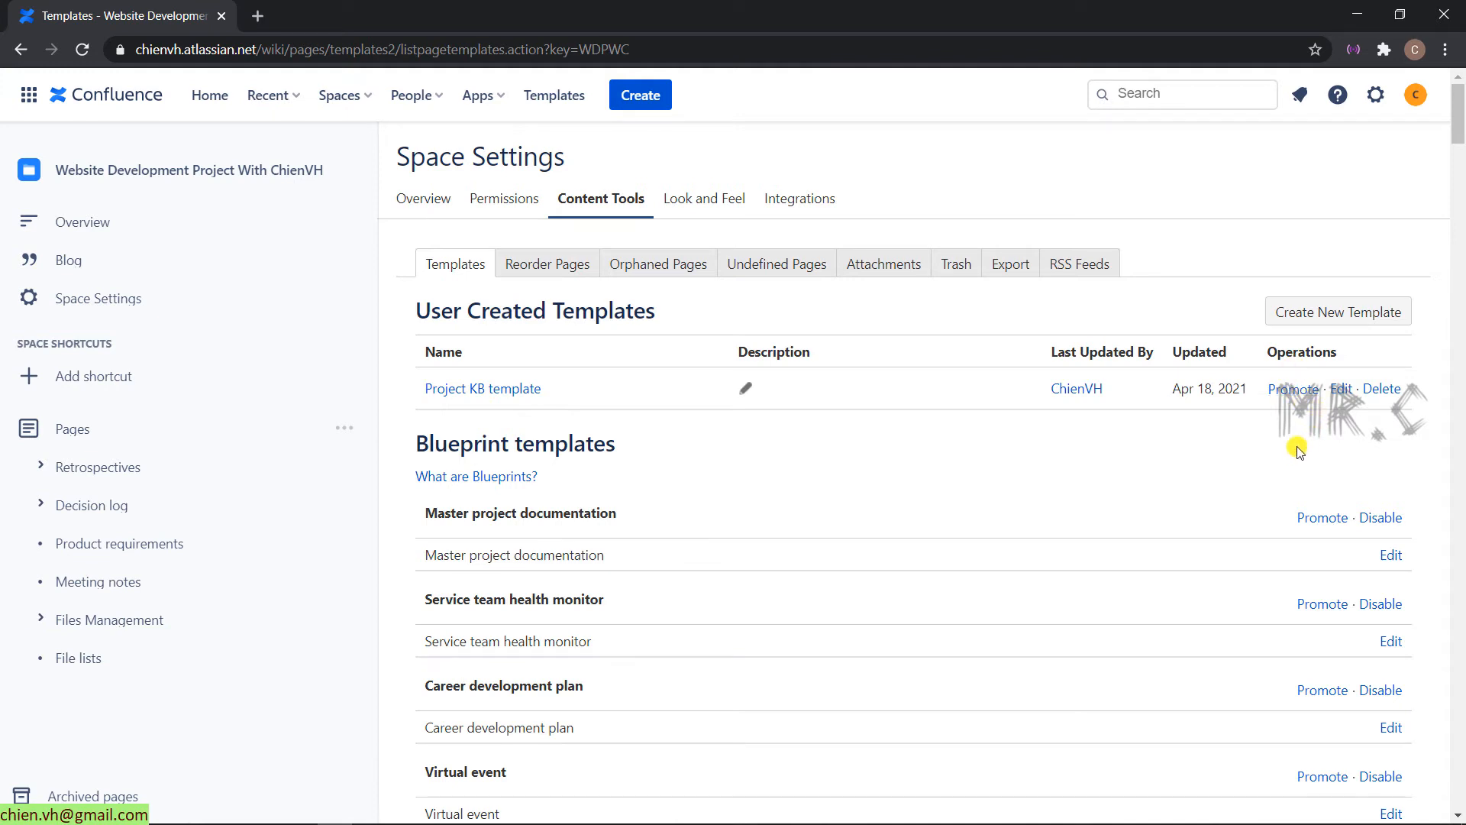
Promote the Project KB template in the space's list of user-created templates.
click(1301, 389)
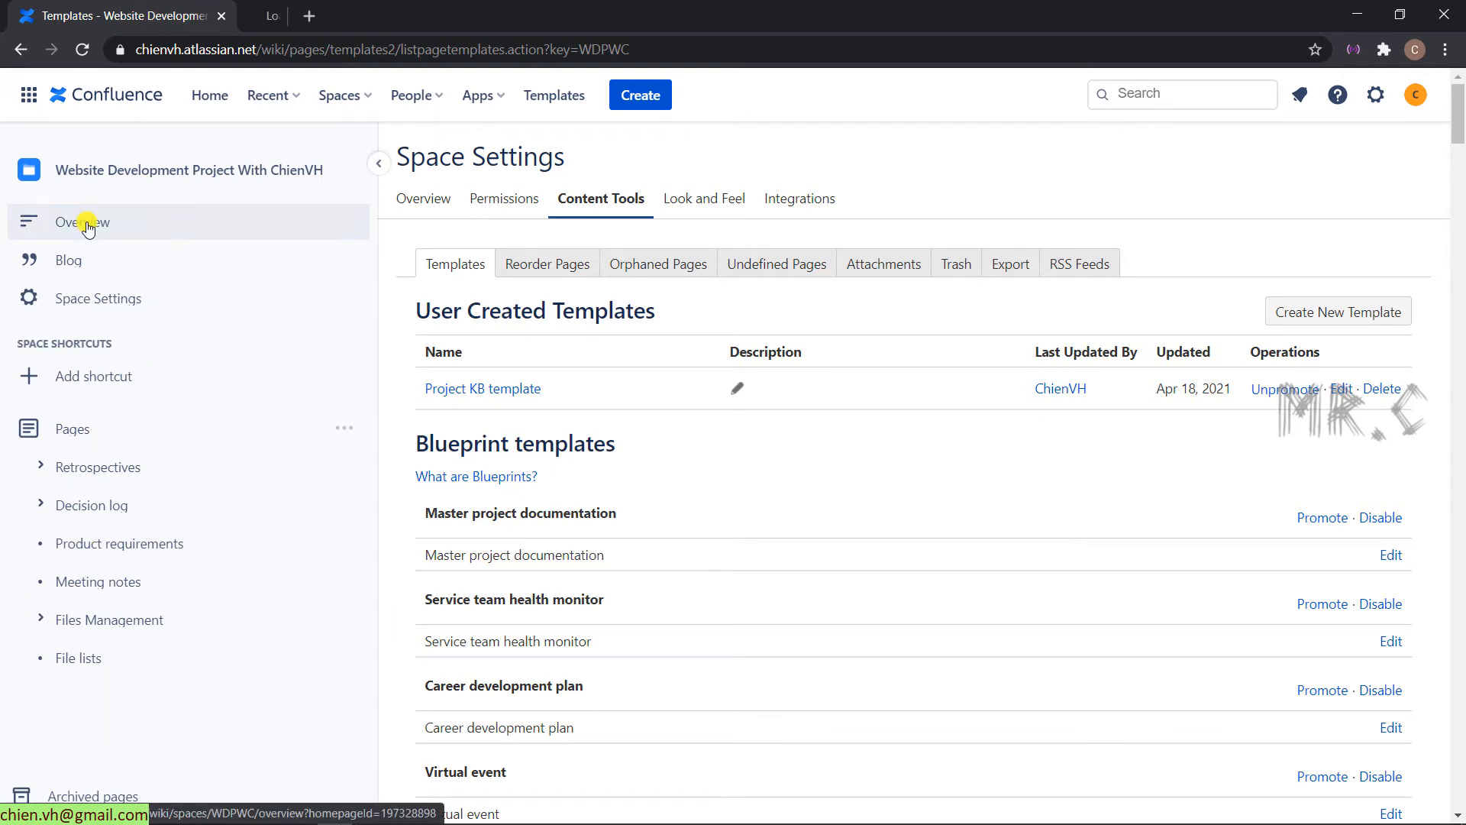
Create a new page titled "Projects KB Management" from the space's overview and place the cursor in its body.
click(333, 9)
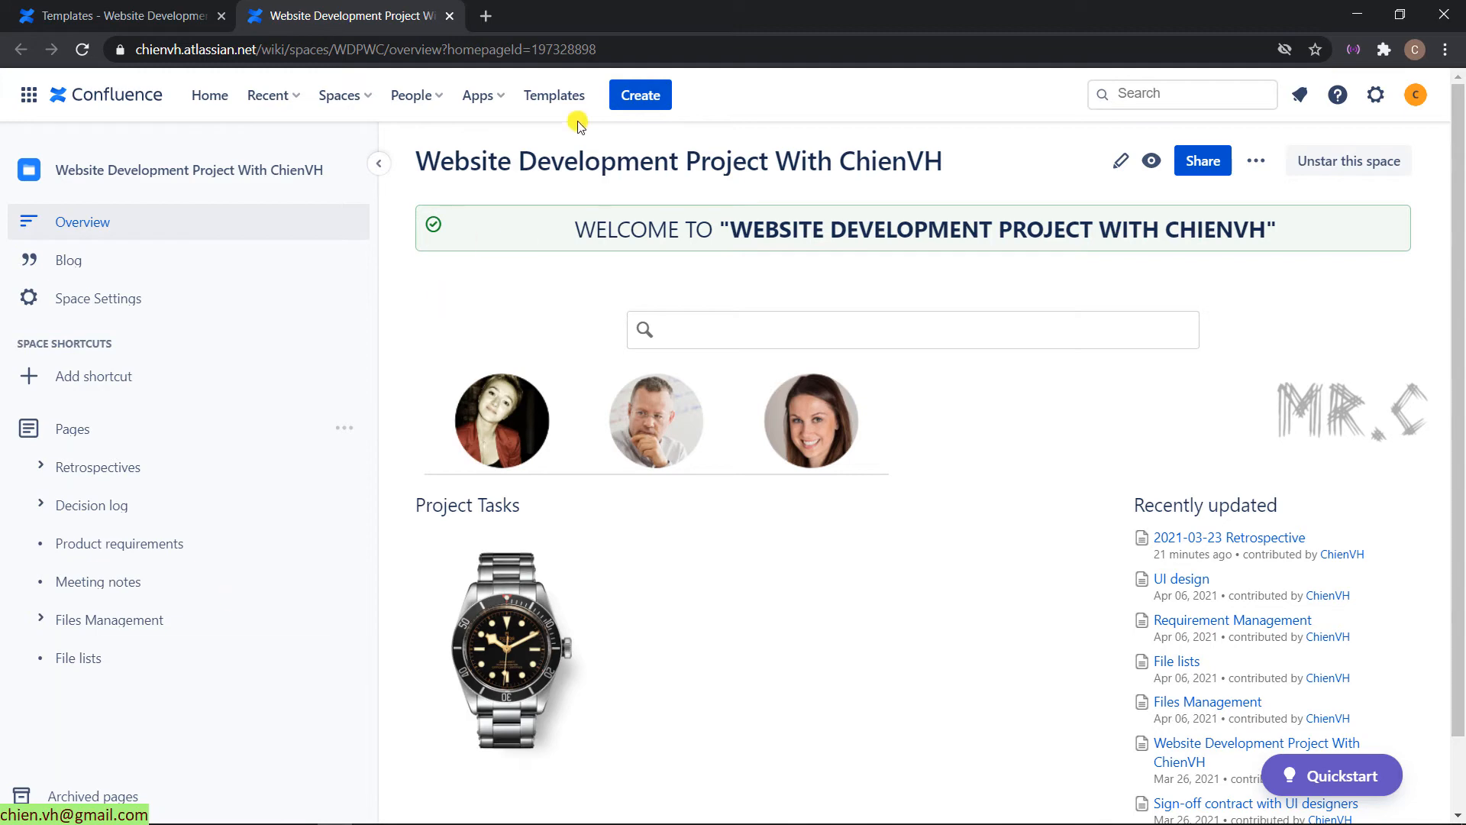
click(642, 93)
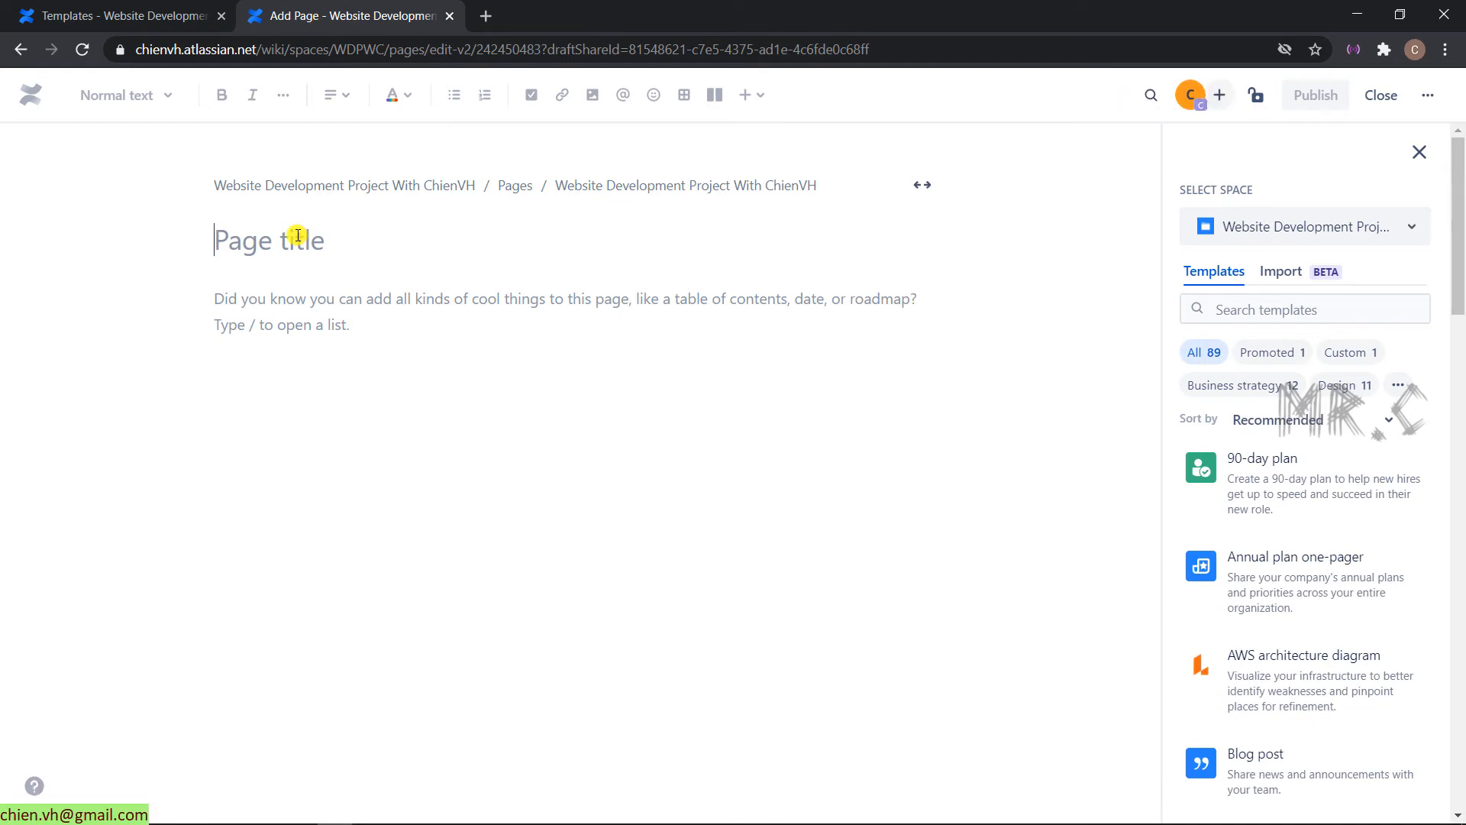
text(Project)
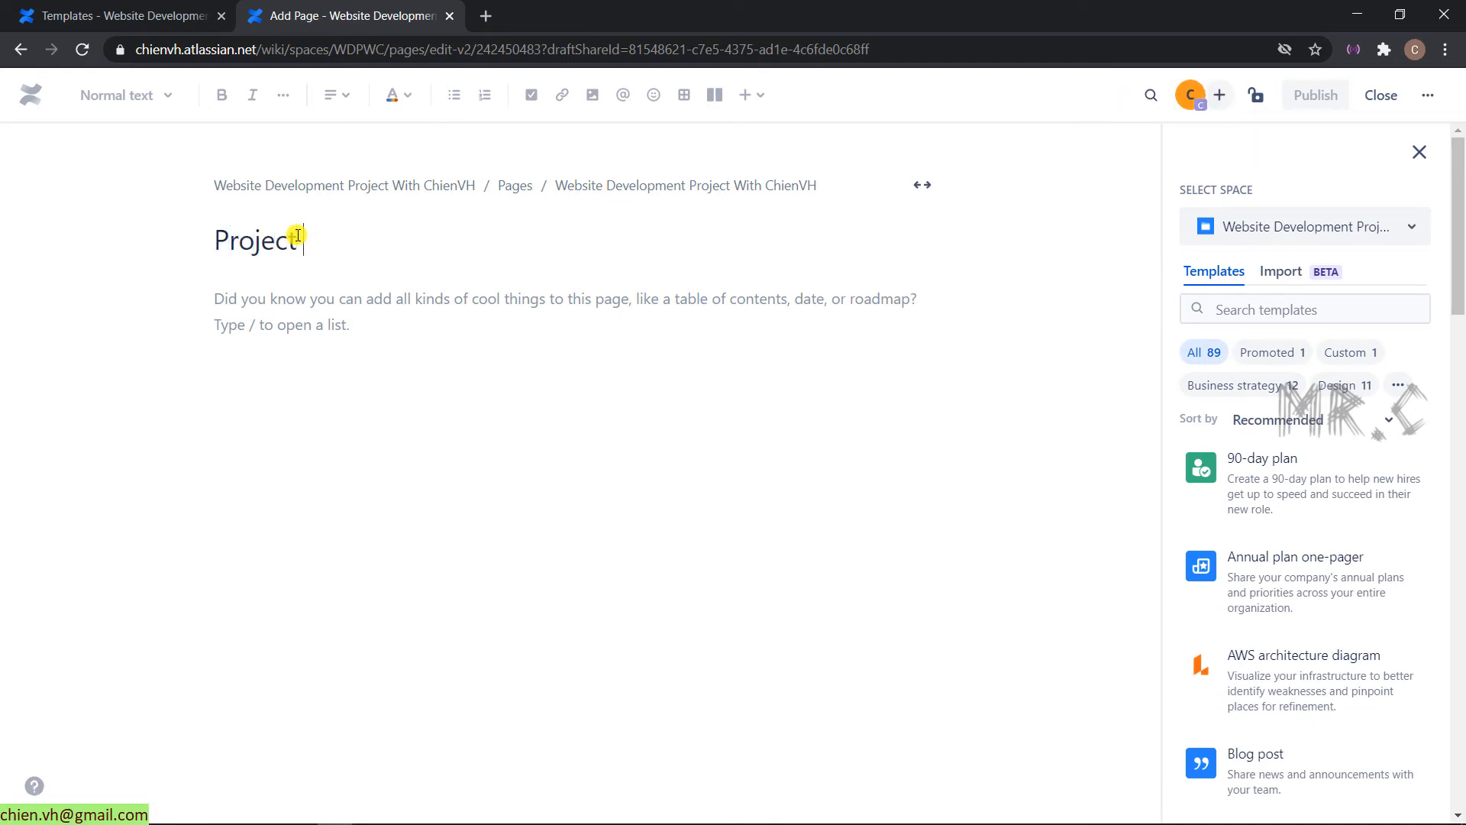
text(s KB Management)
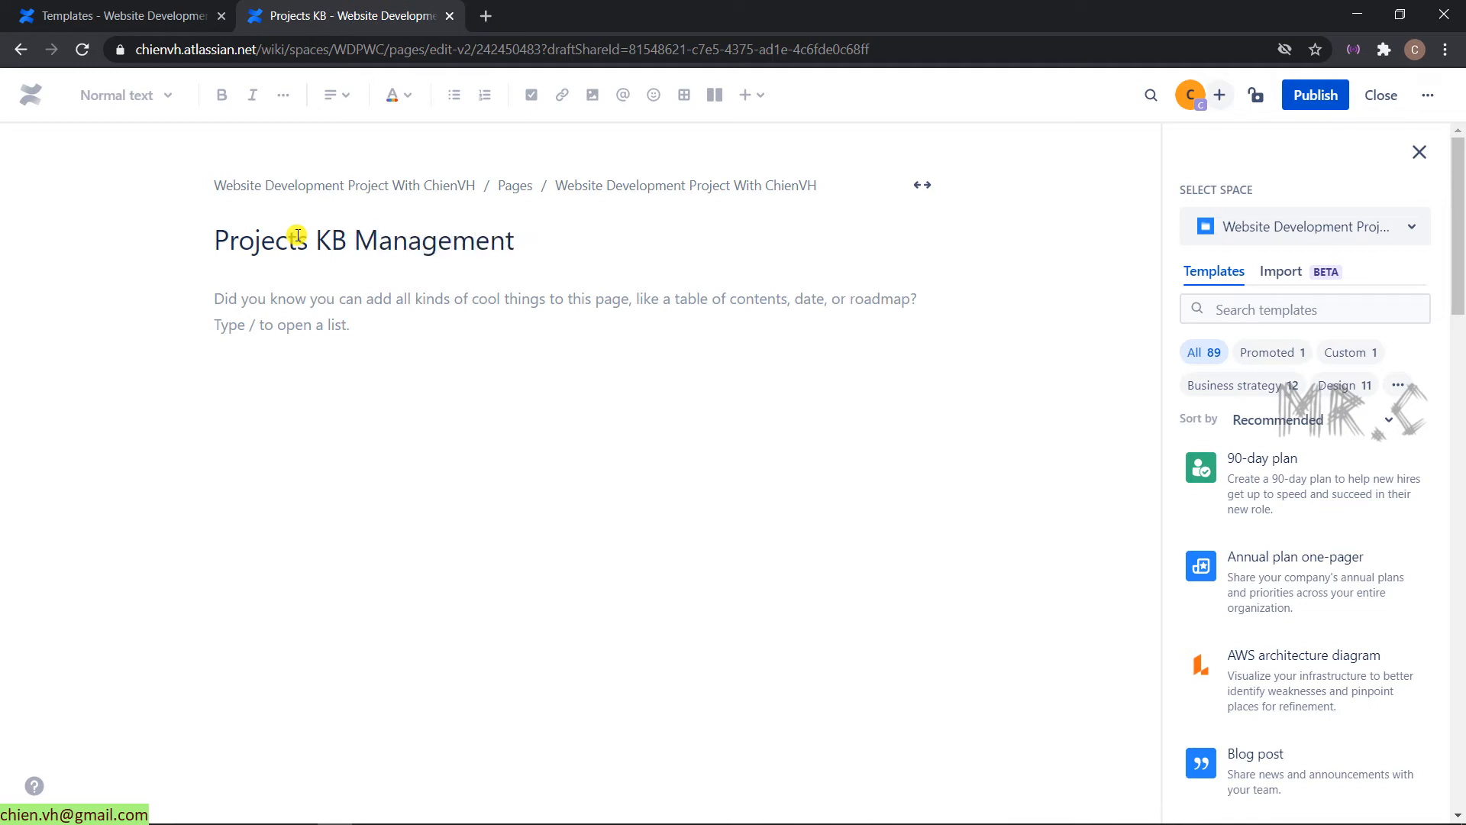
click(367, 316)
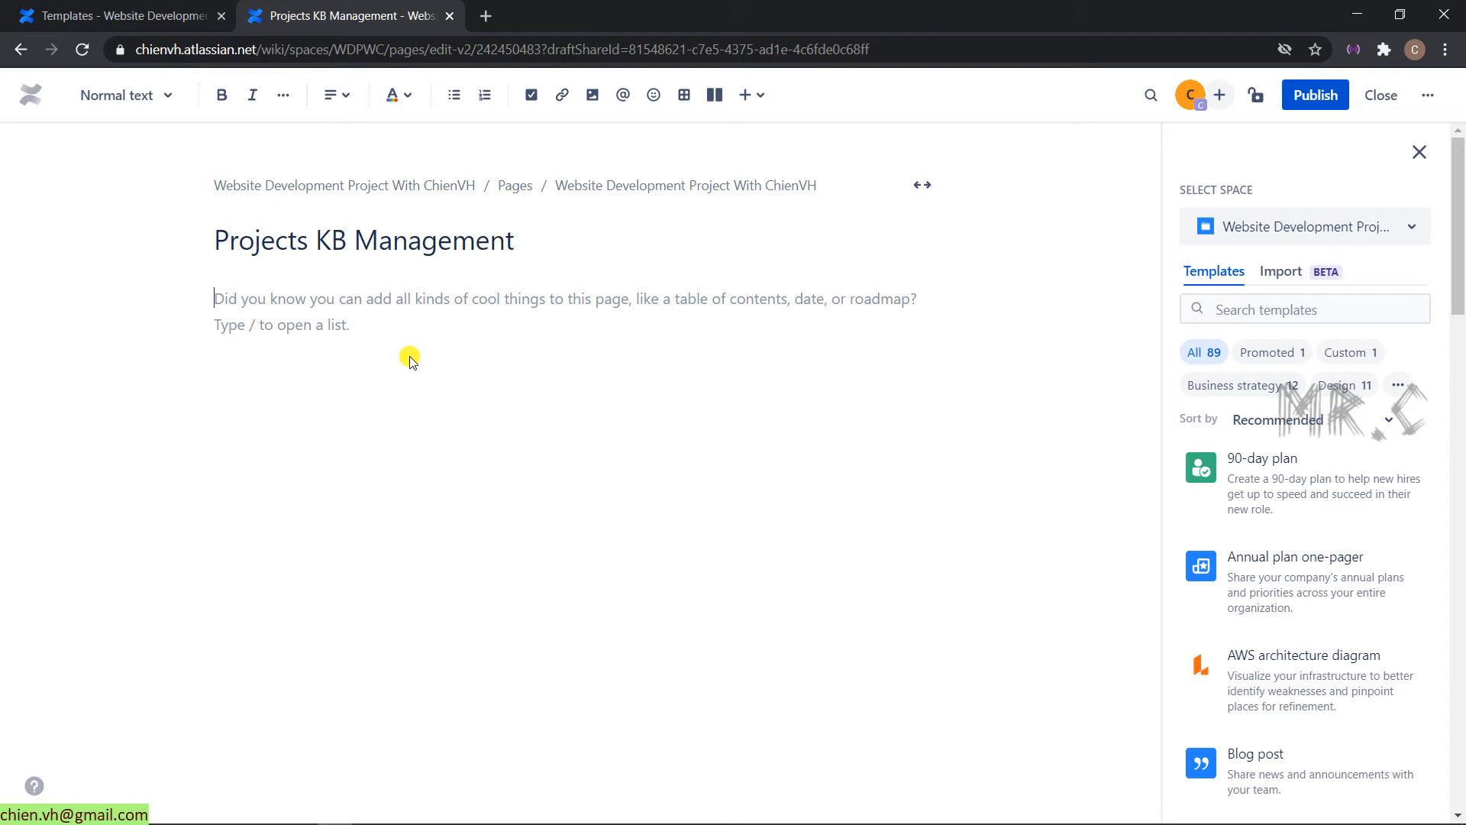
Find the Create from Template macro in the full macro list and open its settings for the new page.
click(766, 109)
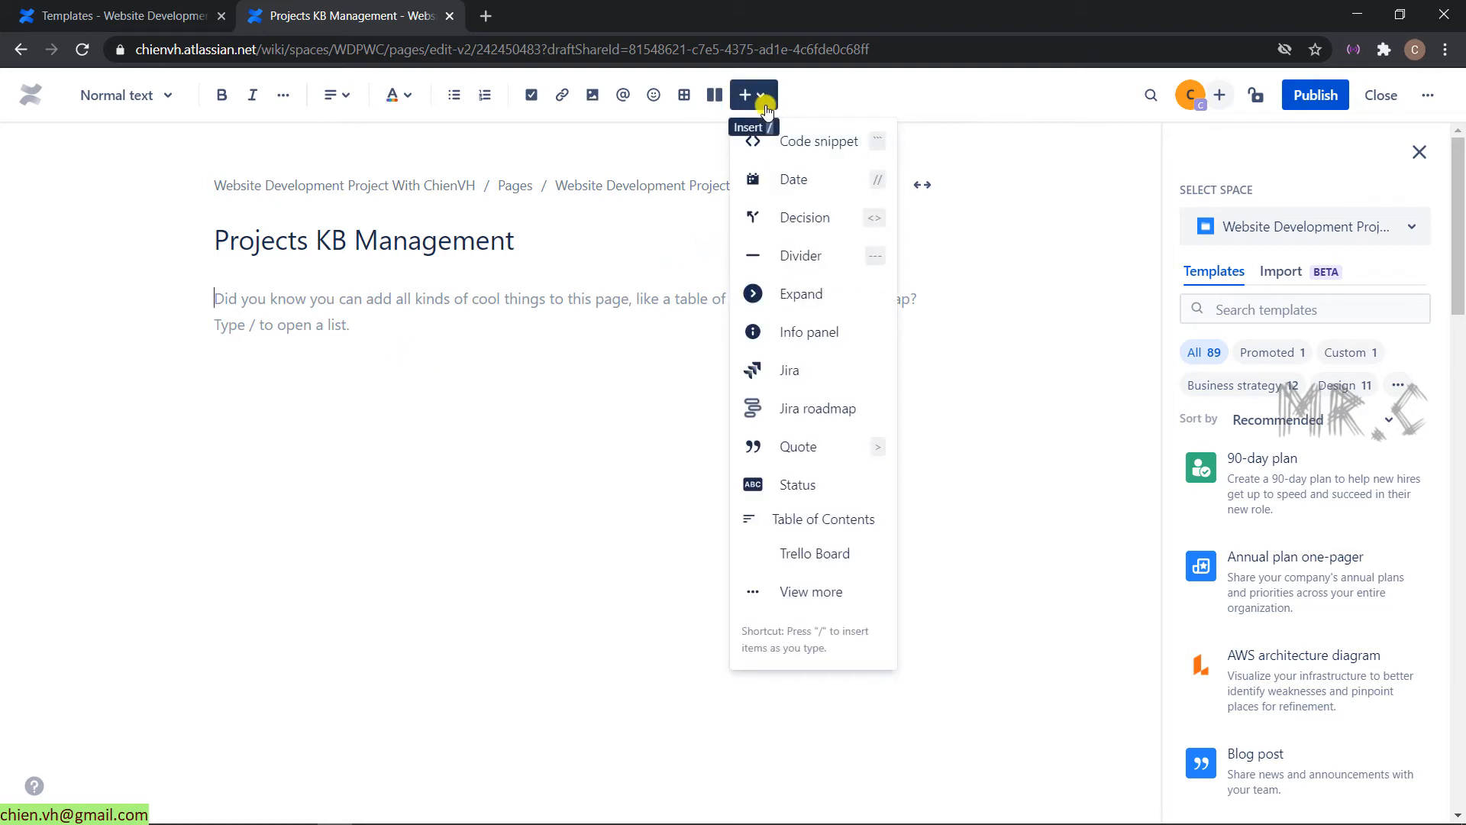
click(808, 593)
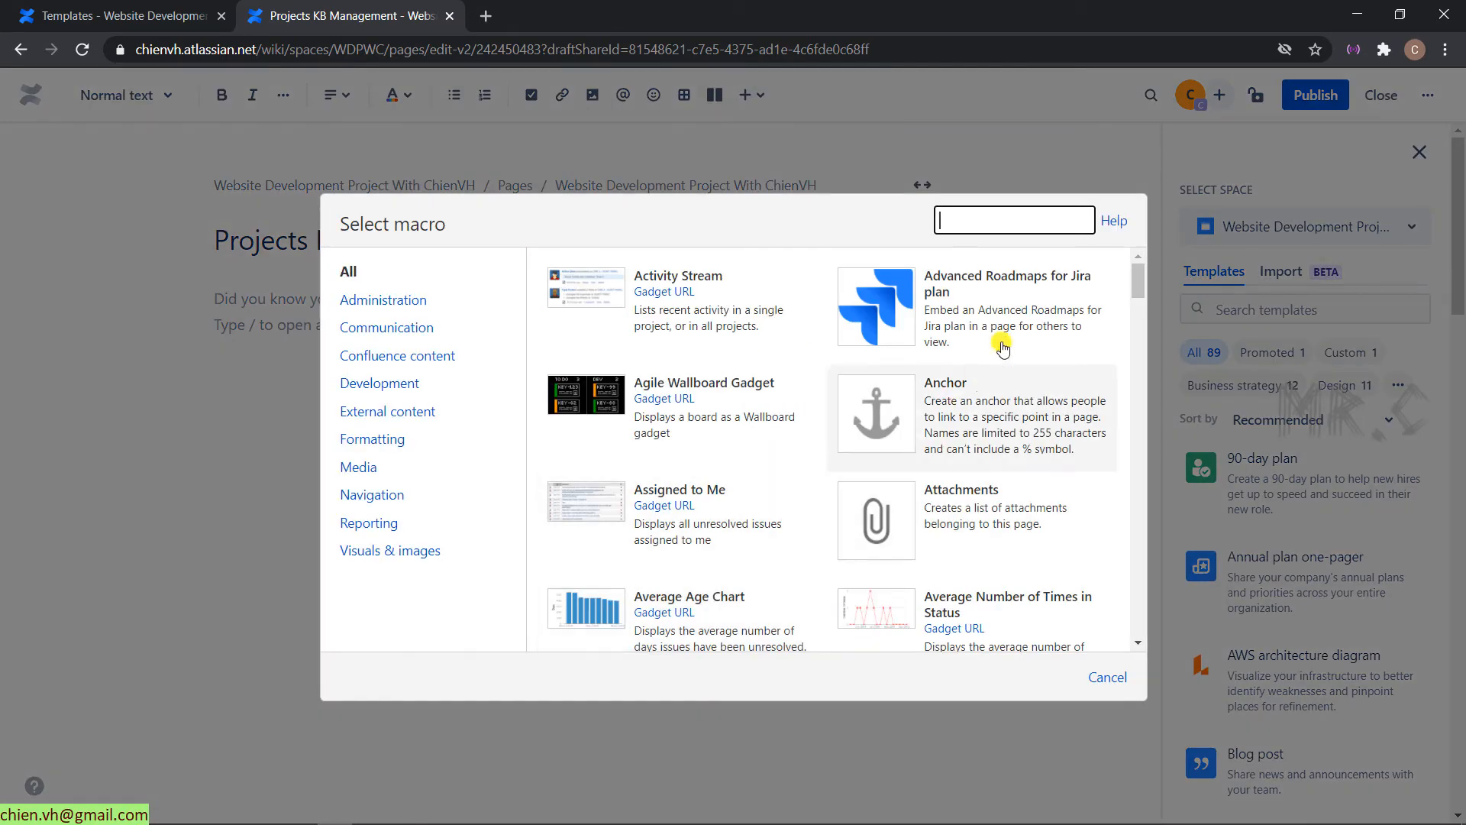
scroll(1004, 342, down, 2)
scroll(1007, 340, down, 5)
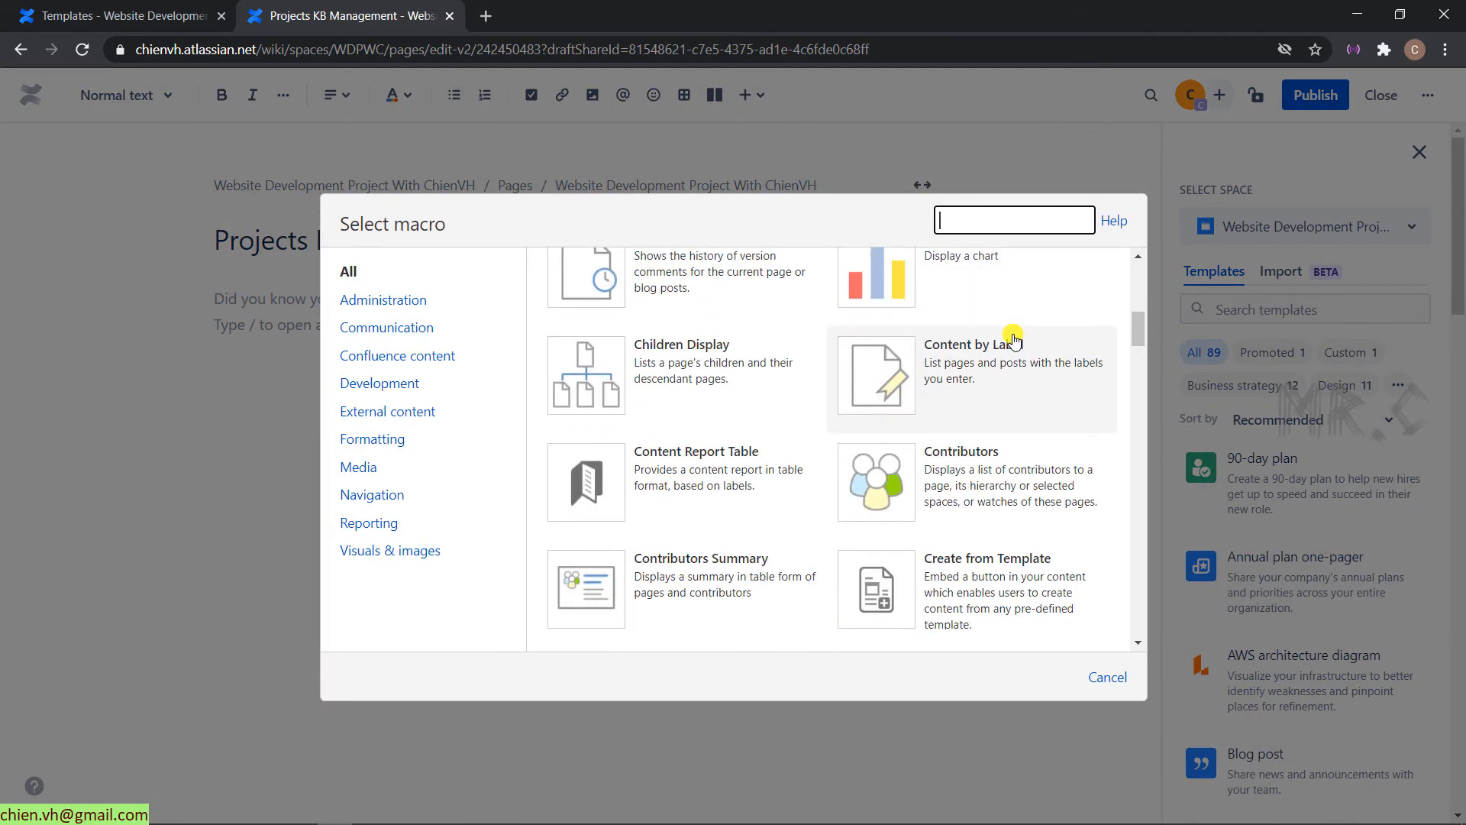
scroll(1013, 338, down, 1)
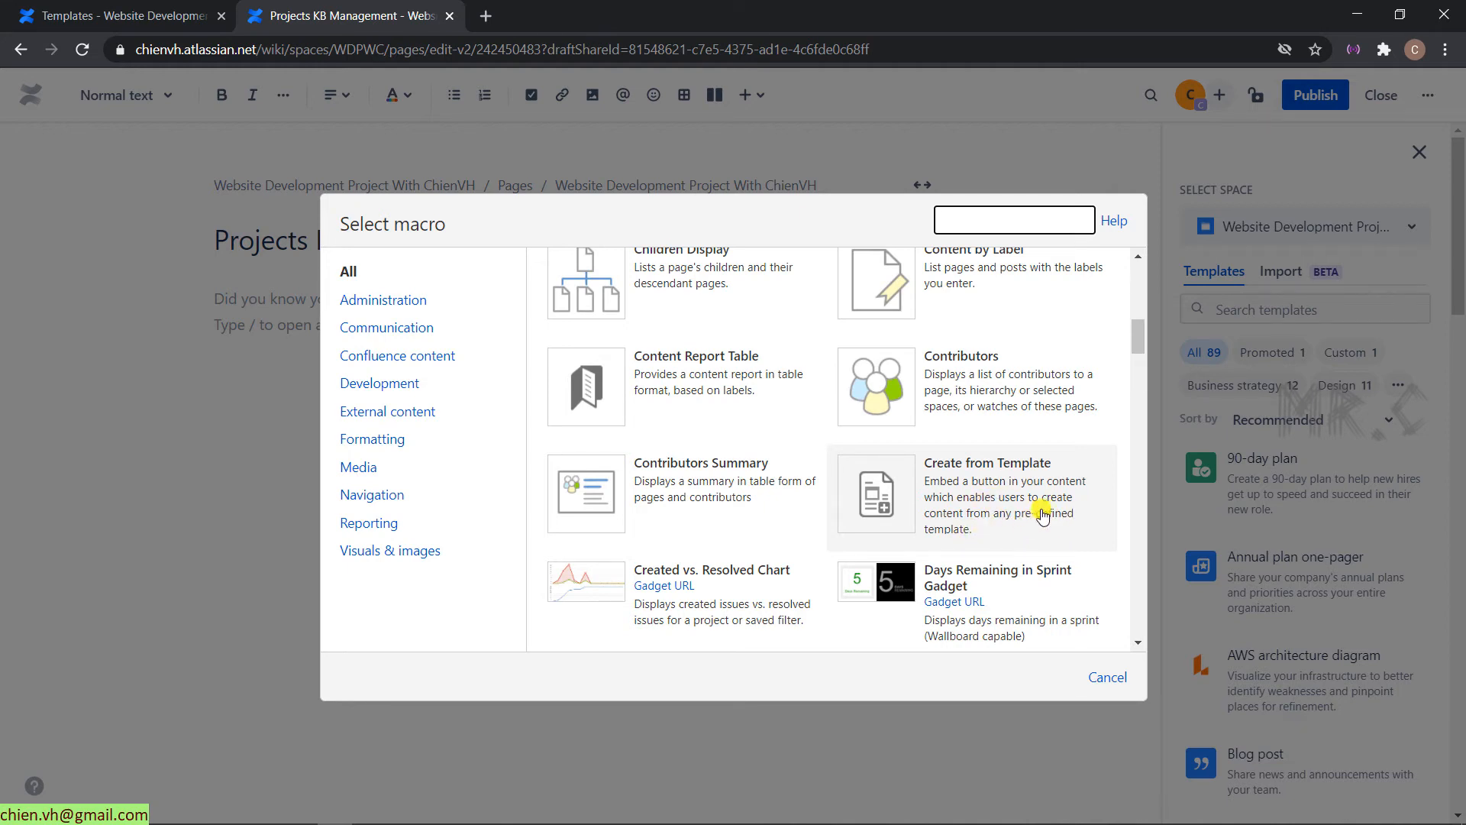
click(990, 483)
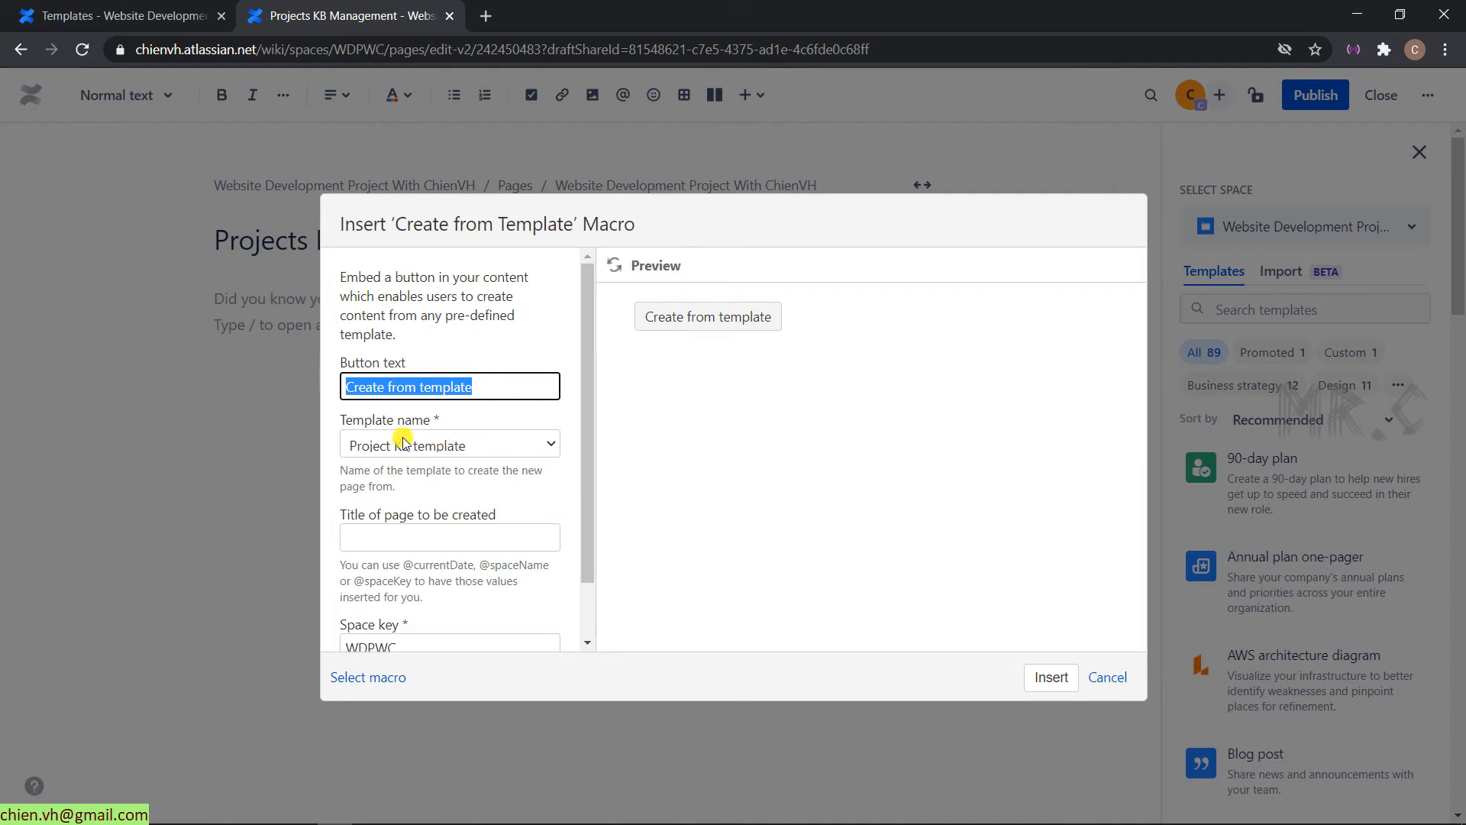
Examine the macro's template name choices and the Project KB template's promotion setting, and cancel the macro.
click(540, 445)
scroll(484, 140, down, 1)
scroll(502, 104, up, 1)
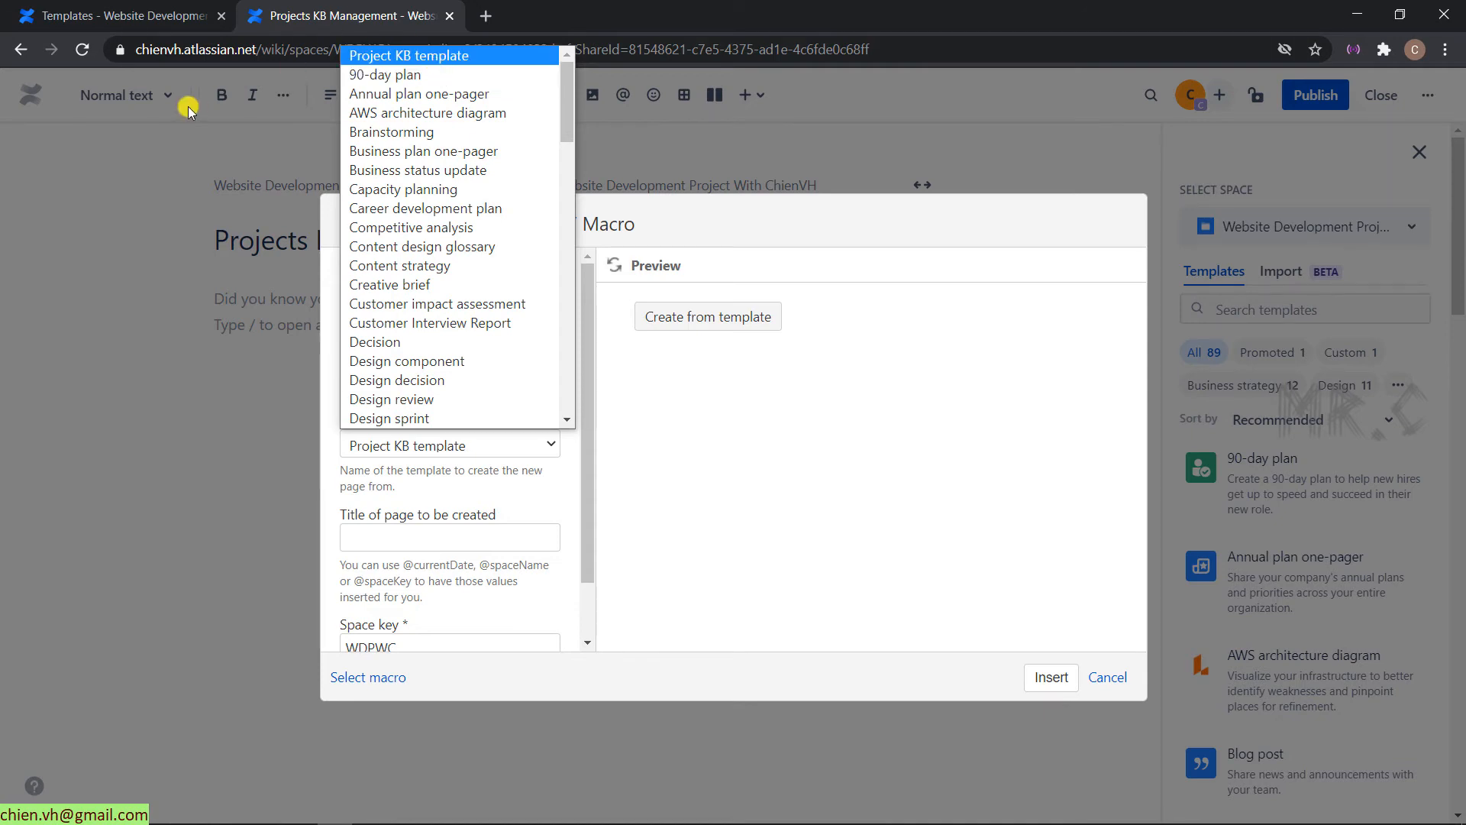
click(100, 8)
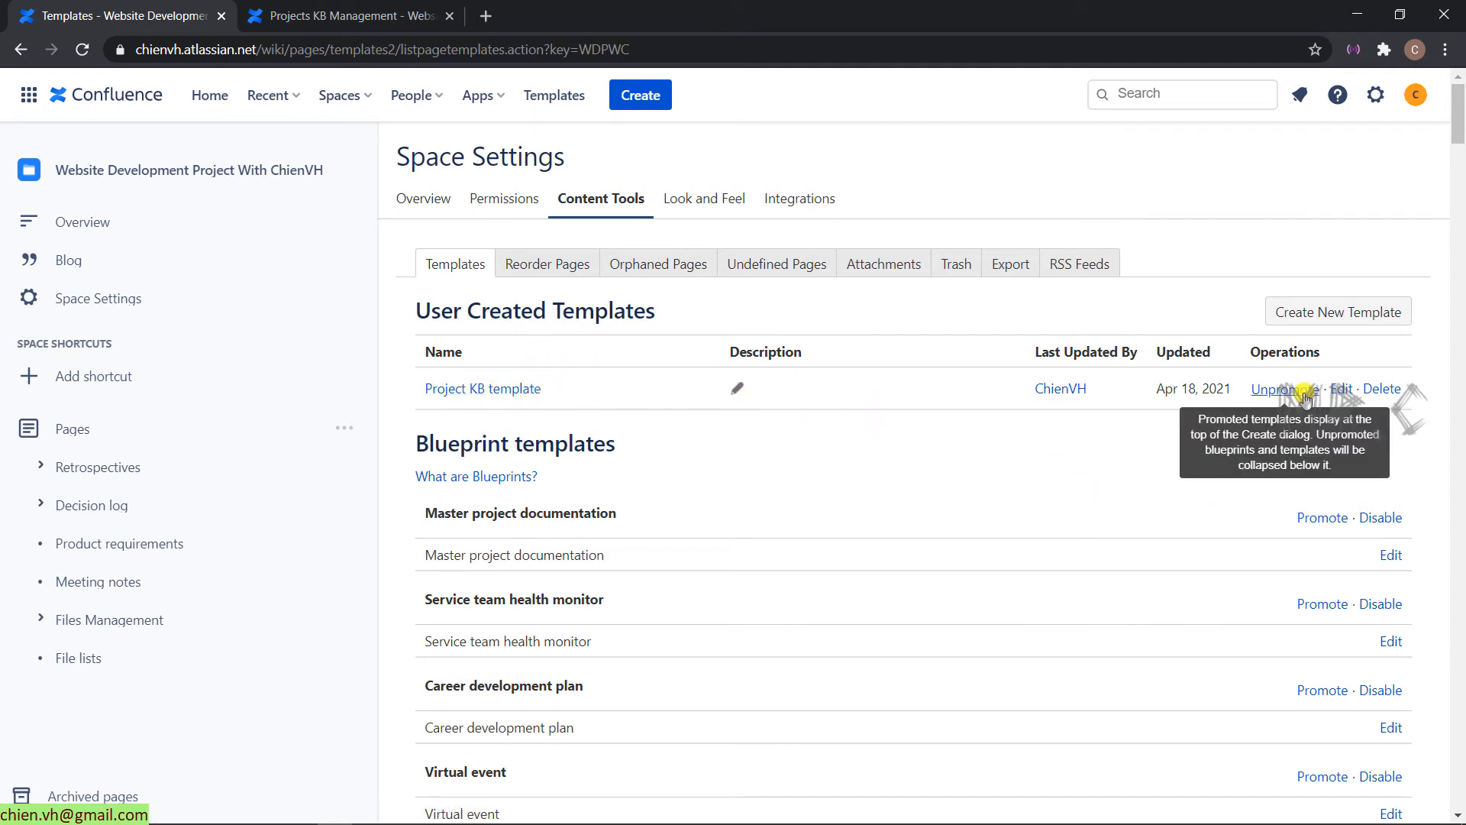
click(290, 13)
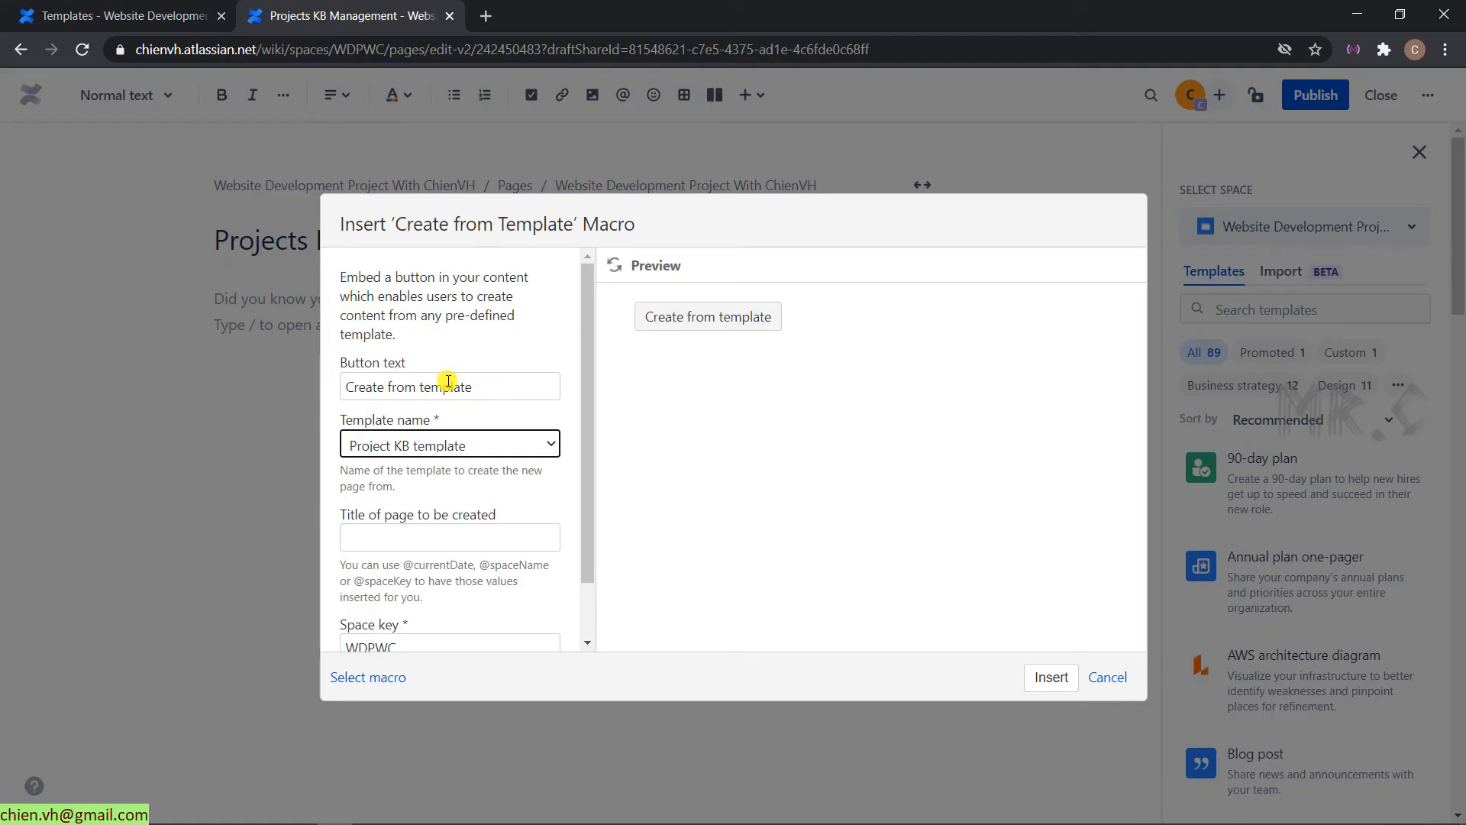
click(1107, 677)
Unpromote the Project KB template in the space settings and reload the "Projects KB Management" page draft.
click(145, 14)
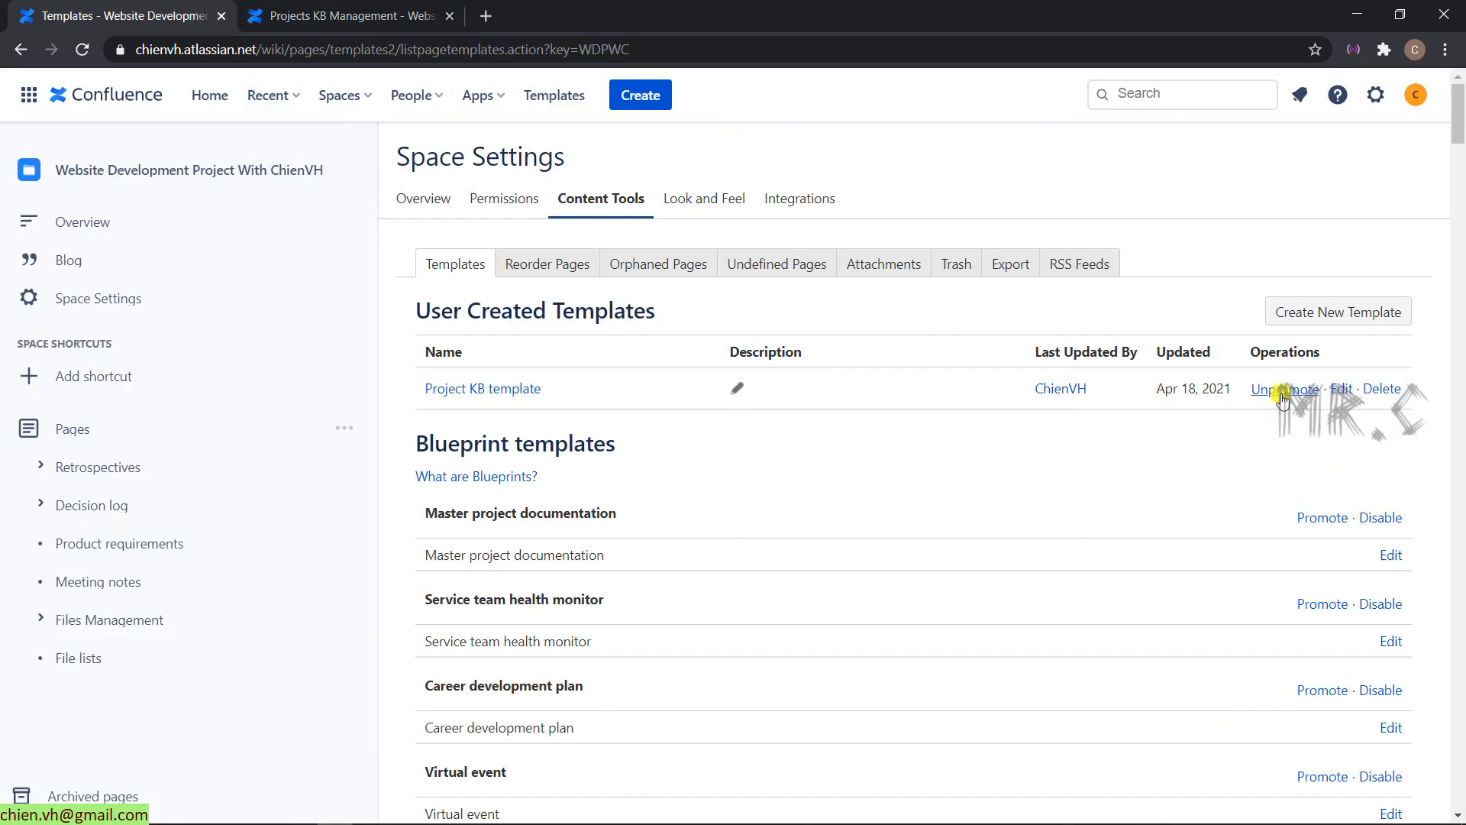
click(1285, 391)
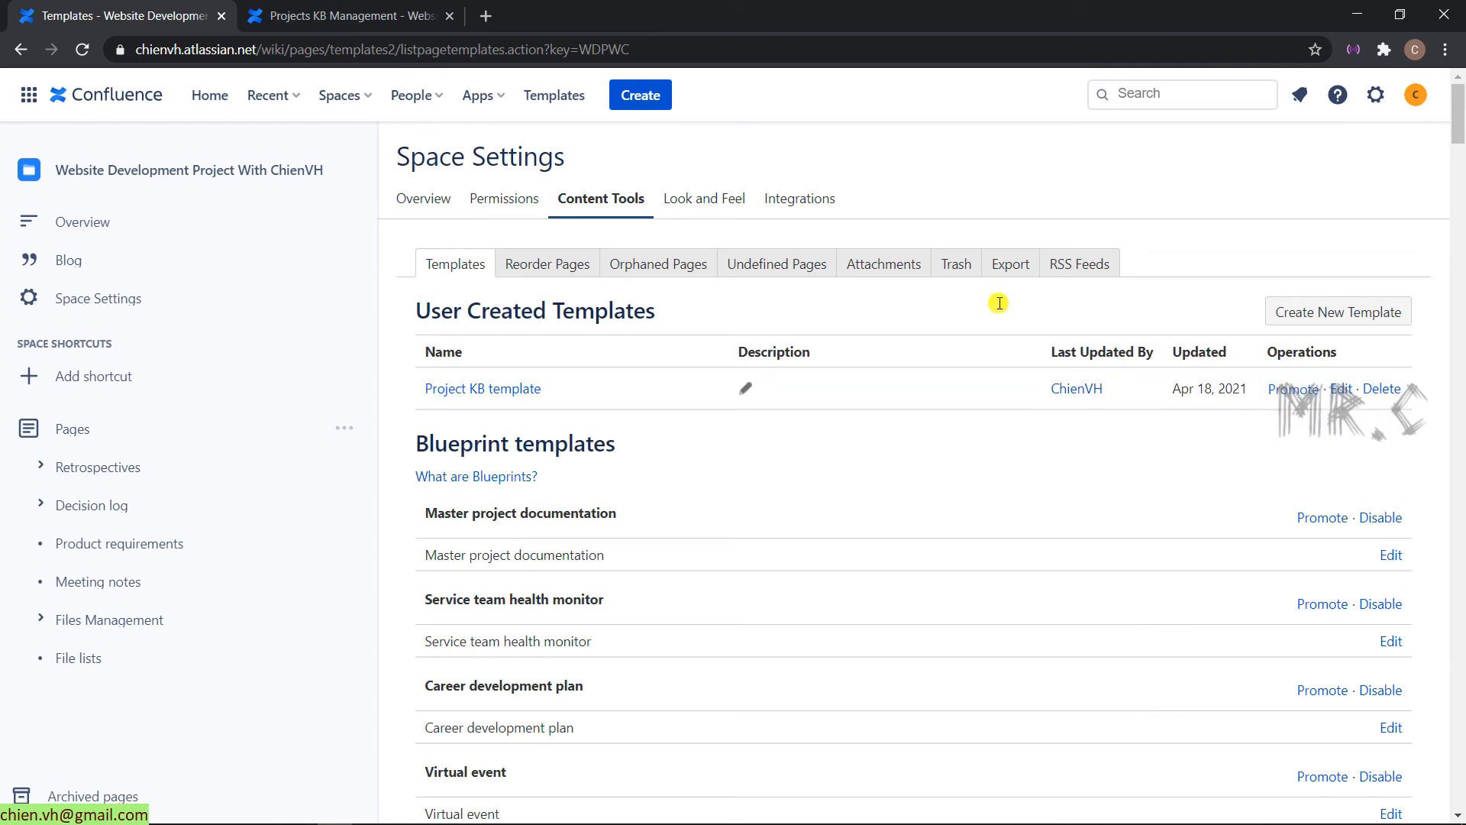
click(351, 15)
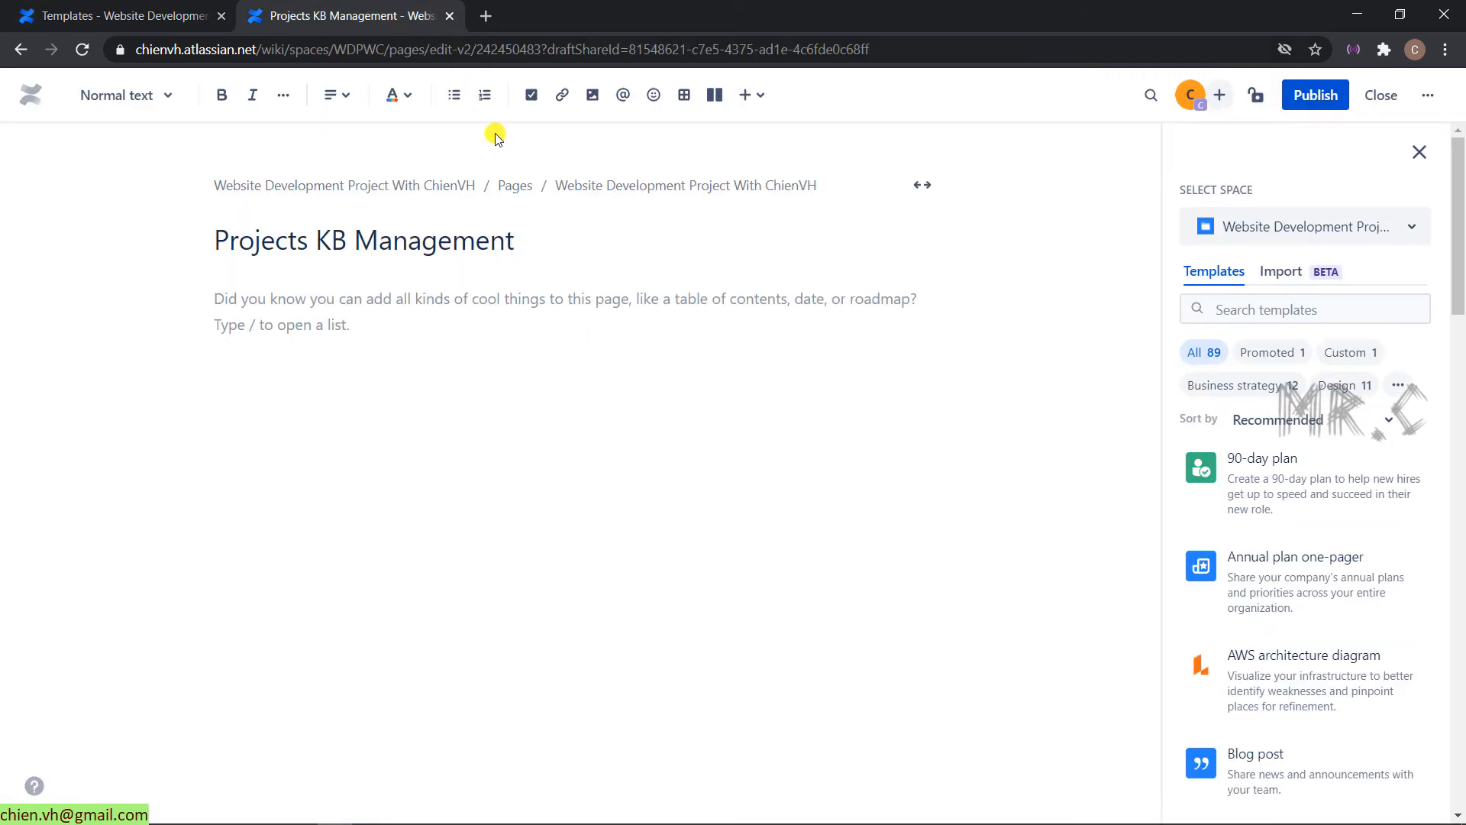
click(81, 49)
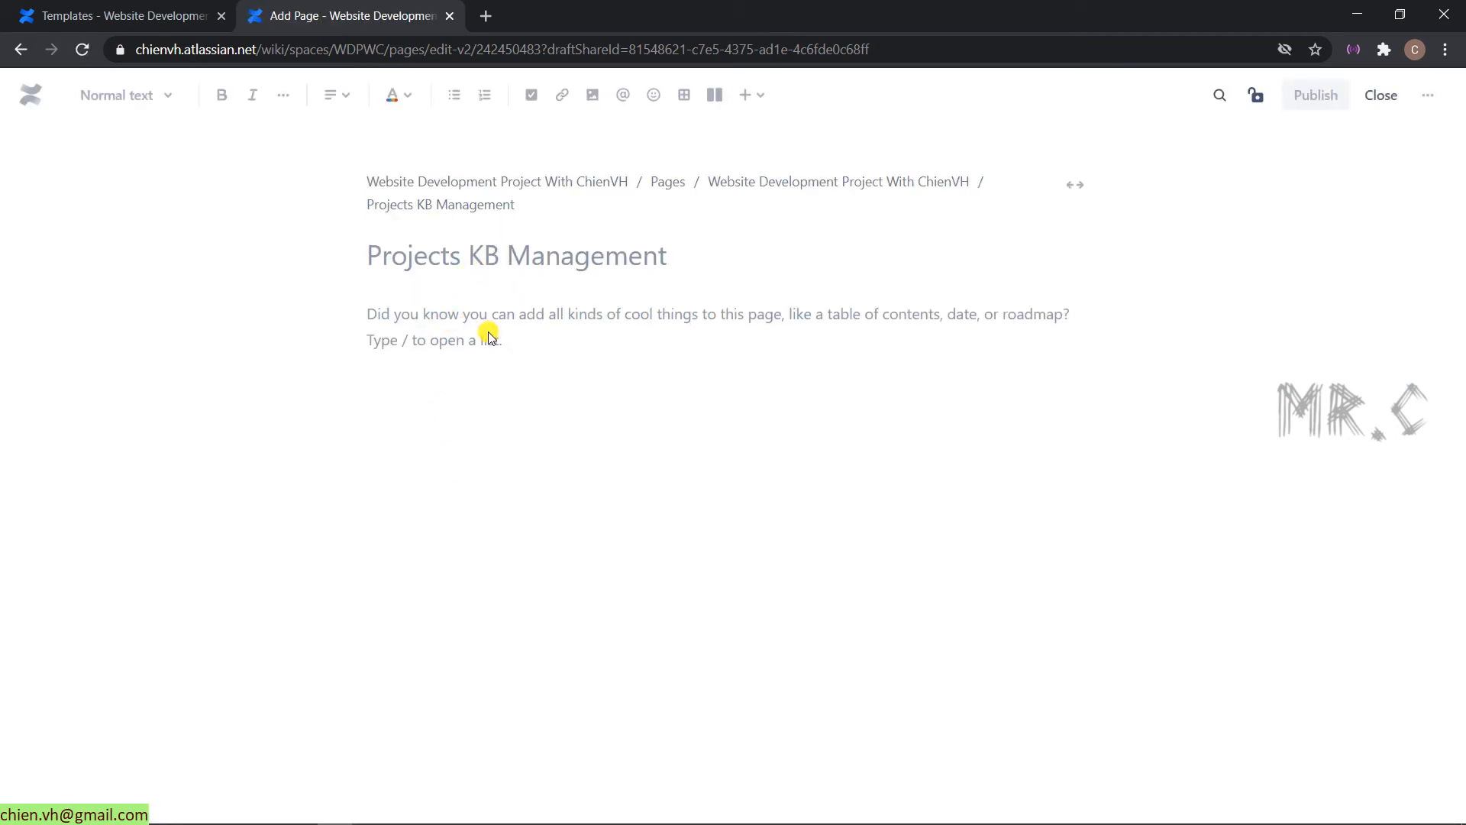
Start a Create from Template macro in the page body and choose Project KB template as its template.
click(743, 96)
click(816, 593)
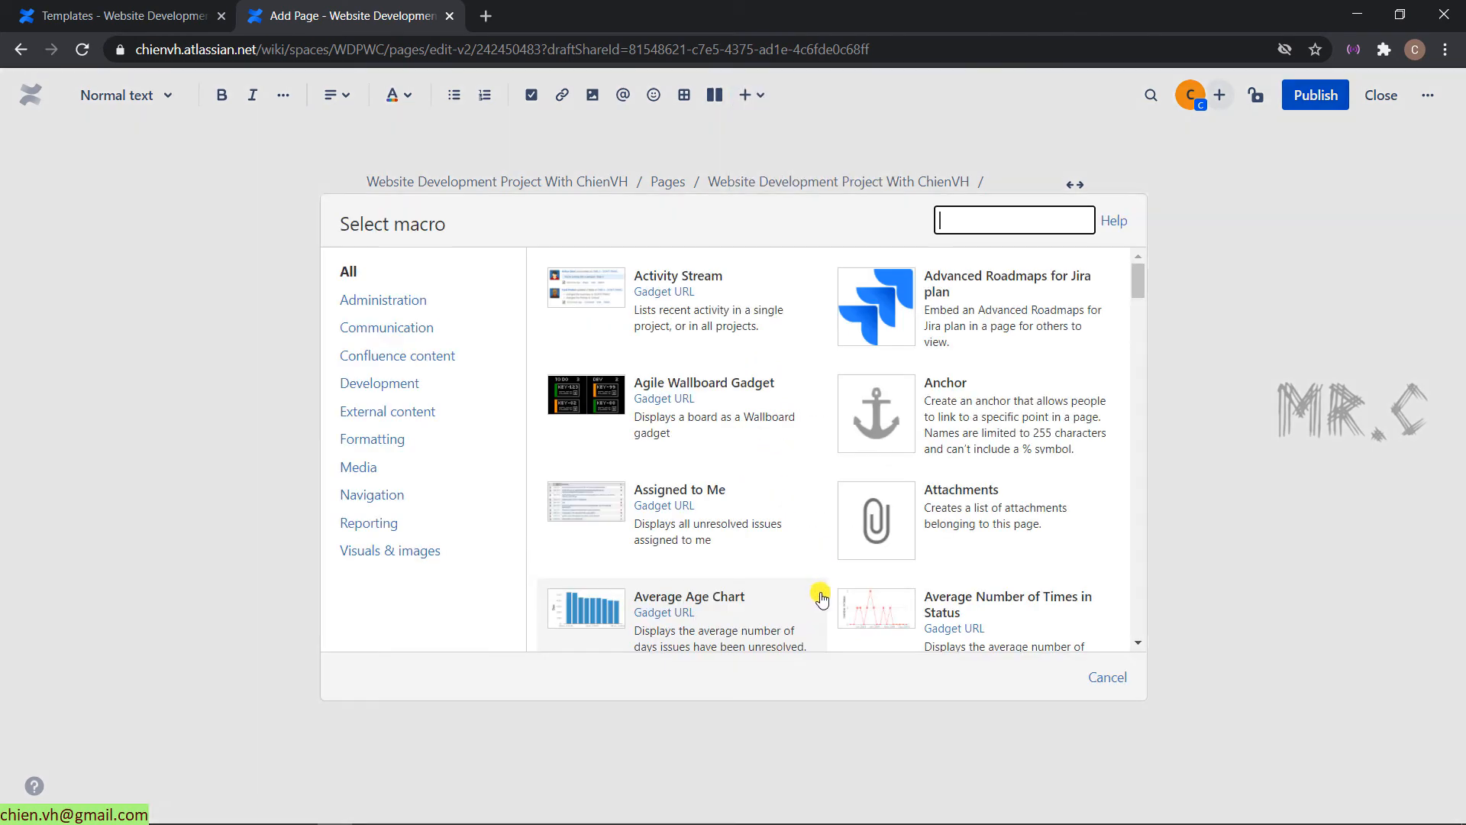
scroll(970, 600, down, 9)
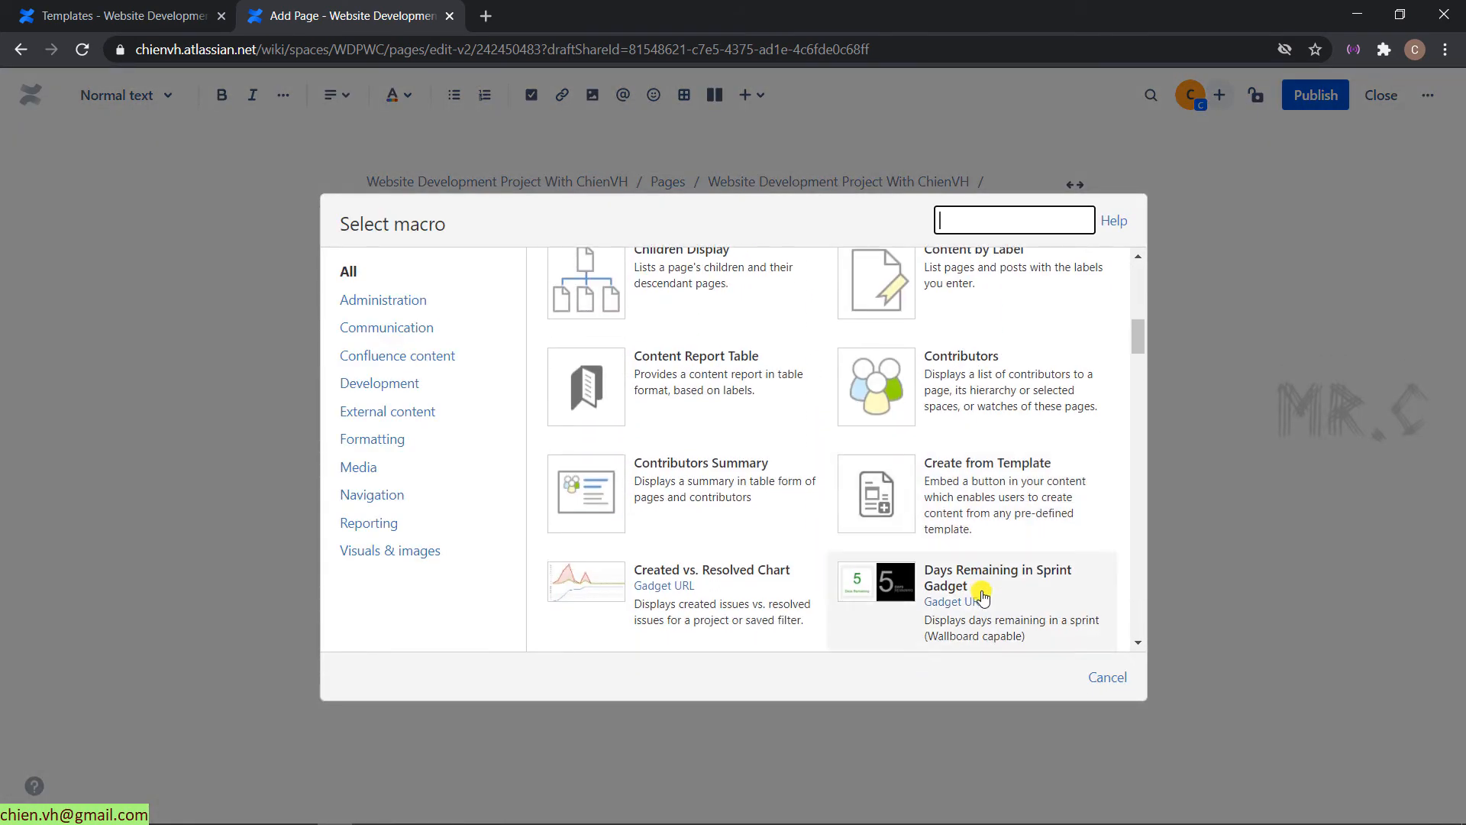
click(962, 497)
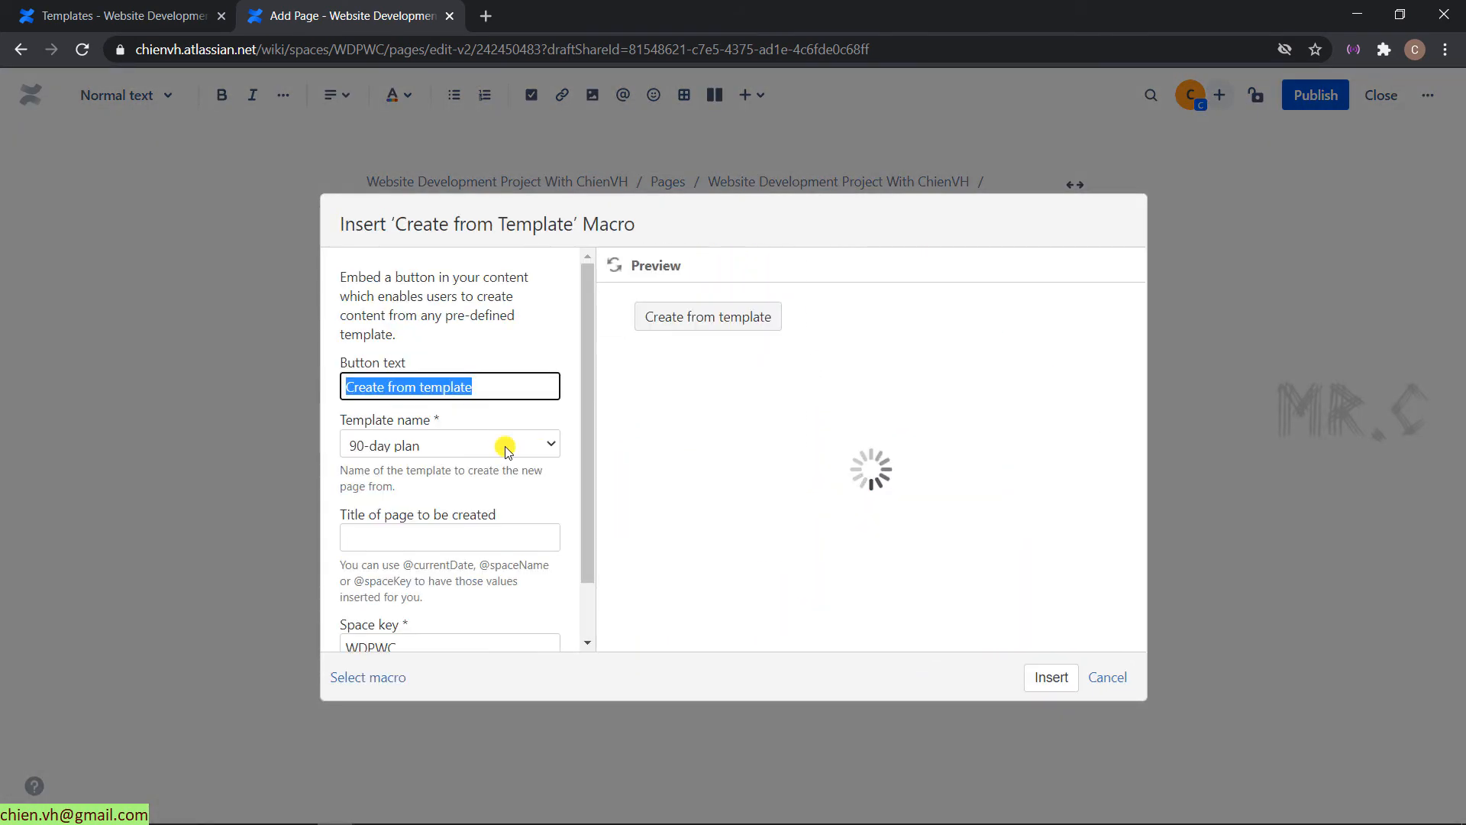
click(551, 446)
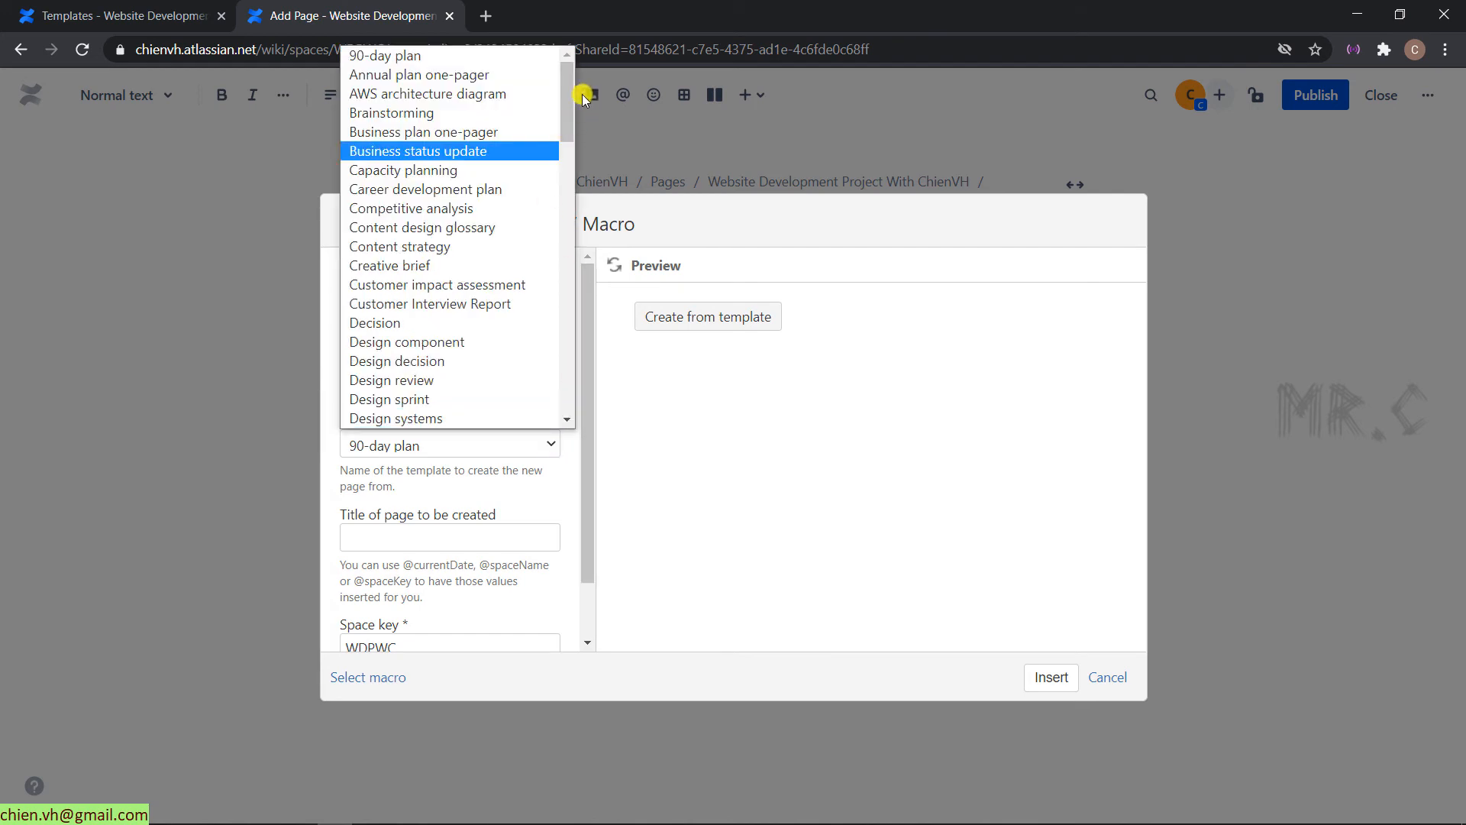
scroll(561, 145, down, 4)
drag(560, 145, 609, 386)
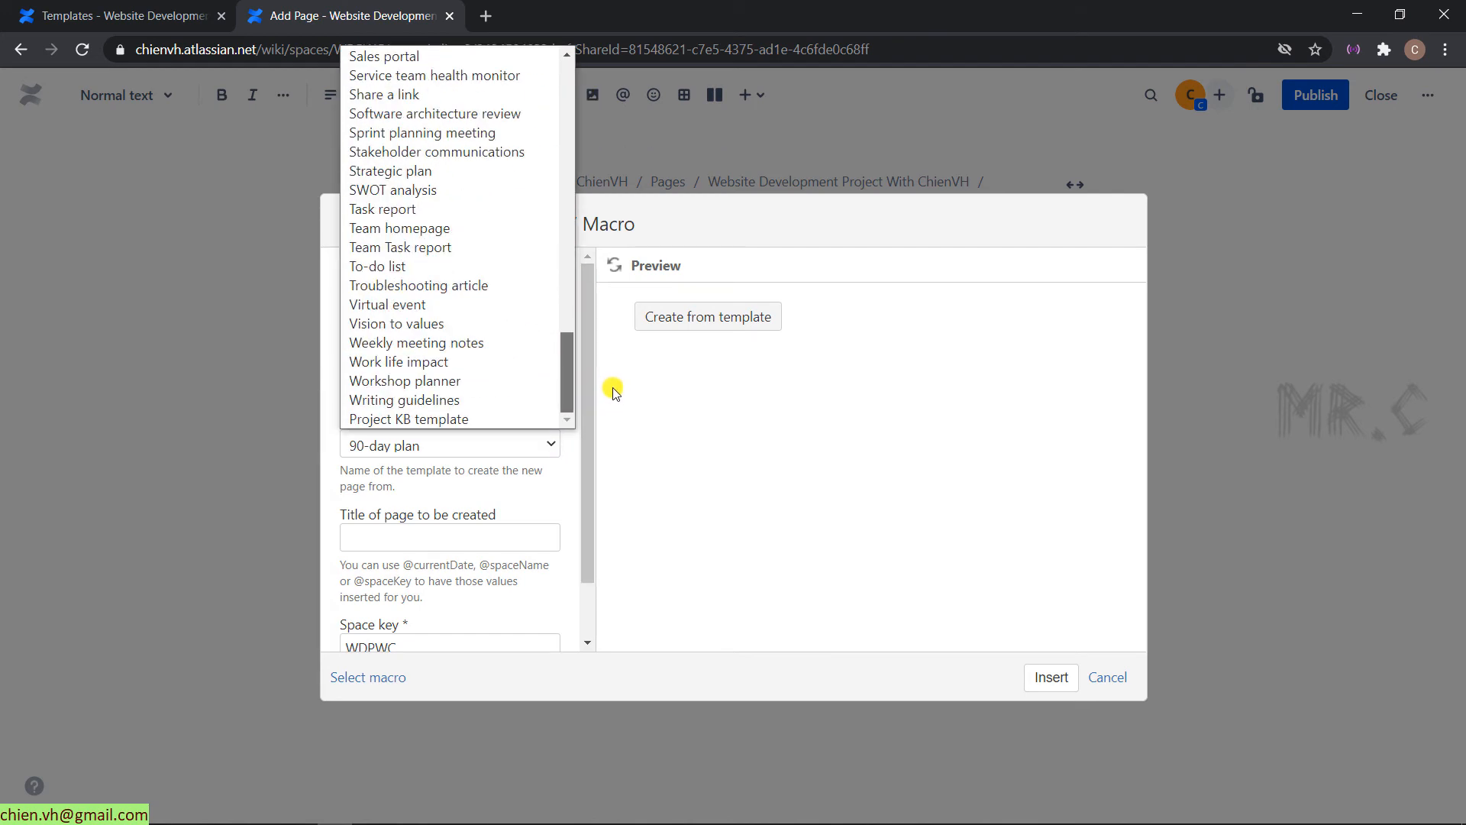
click(458, 419)
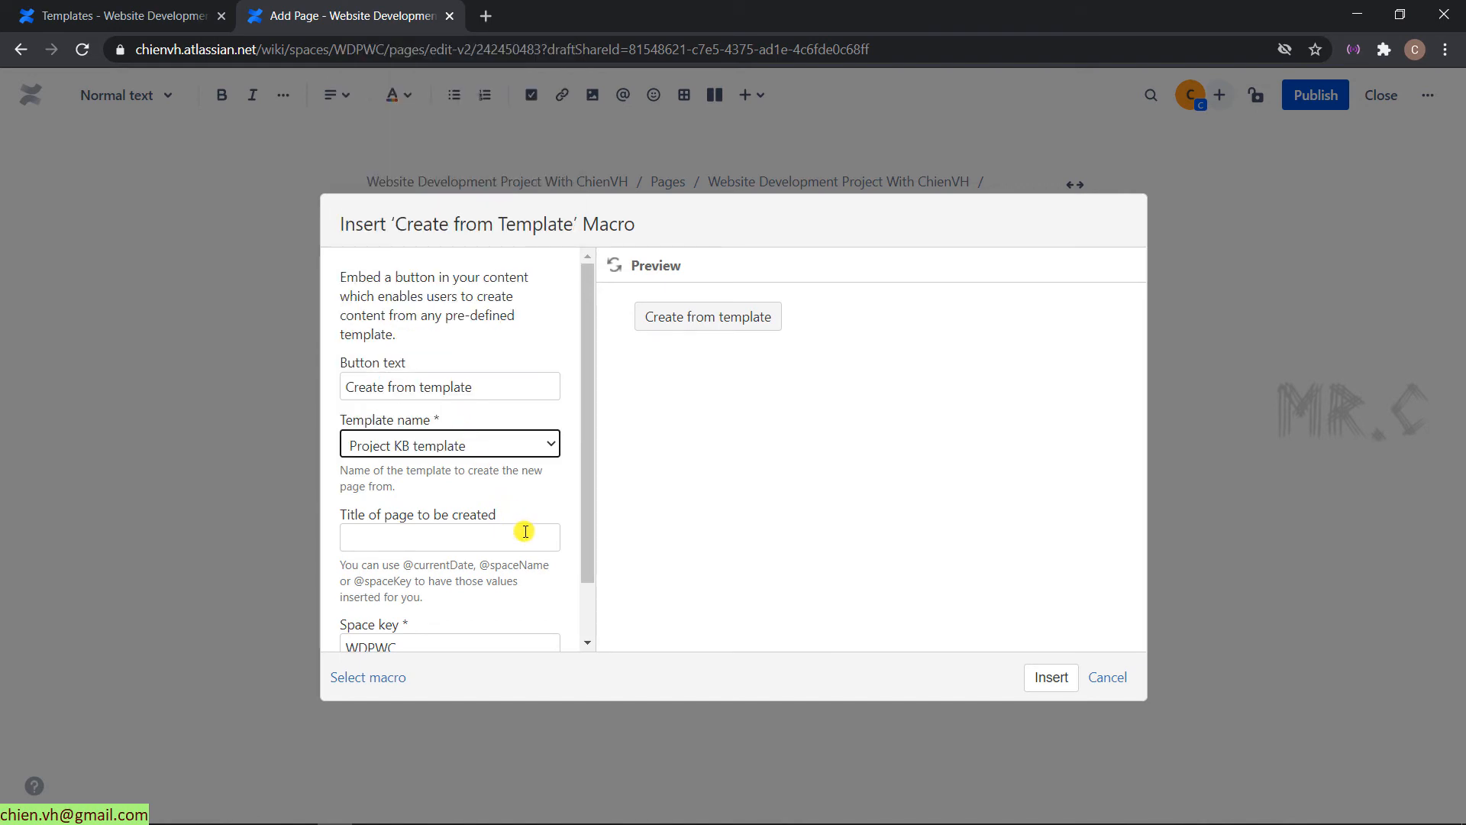
Insert the macro with KB01 as the title of the page it creates, and publish the management page.
scroll(527, 535, down, 1)
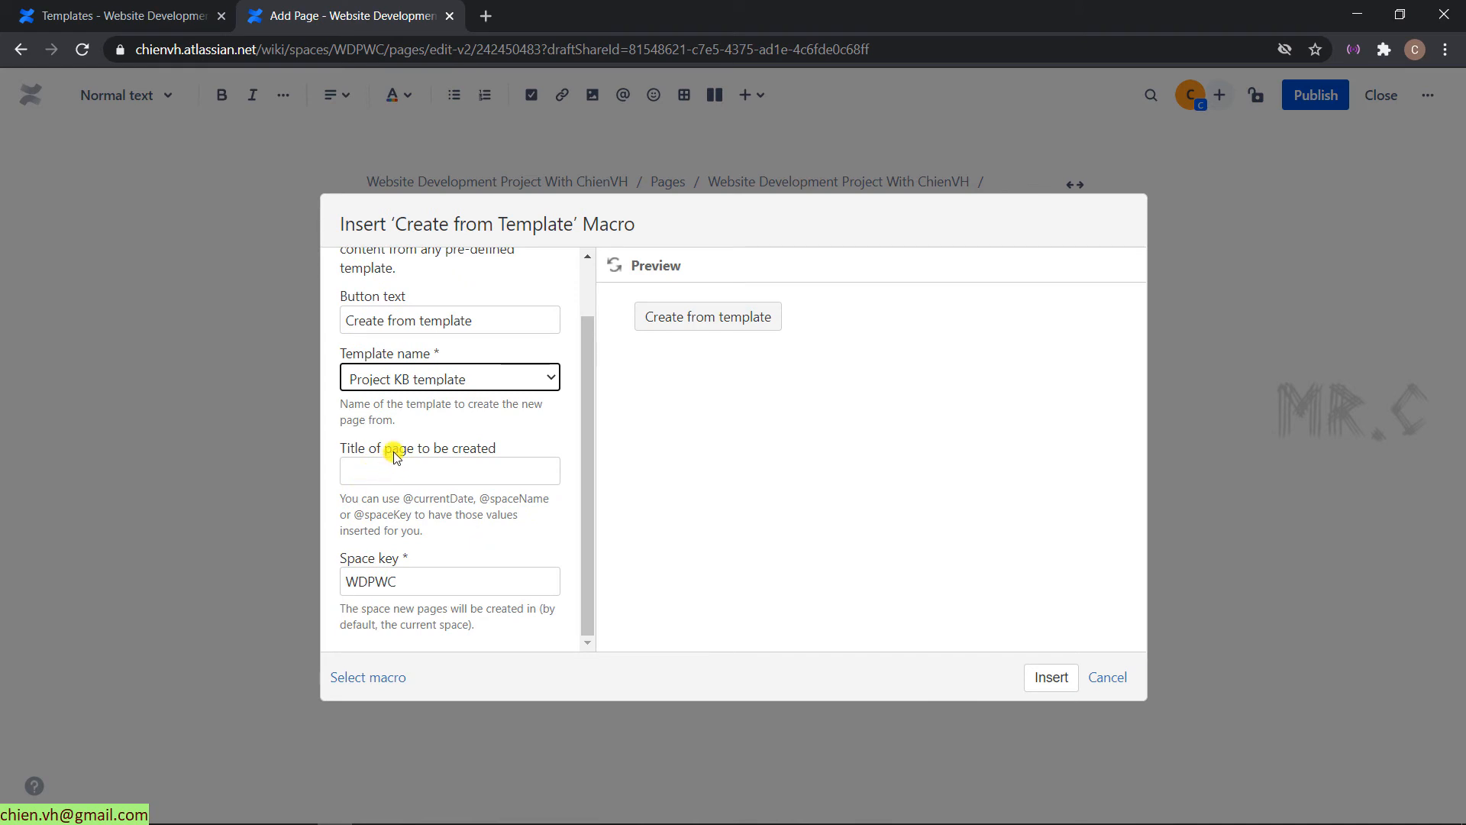
click(438, 475)
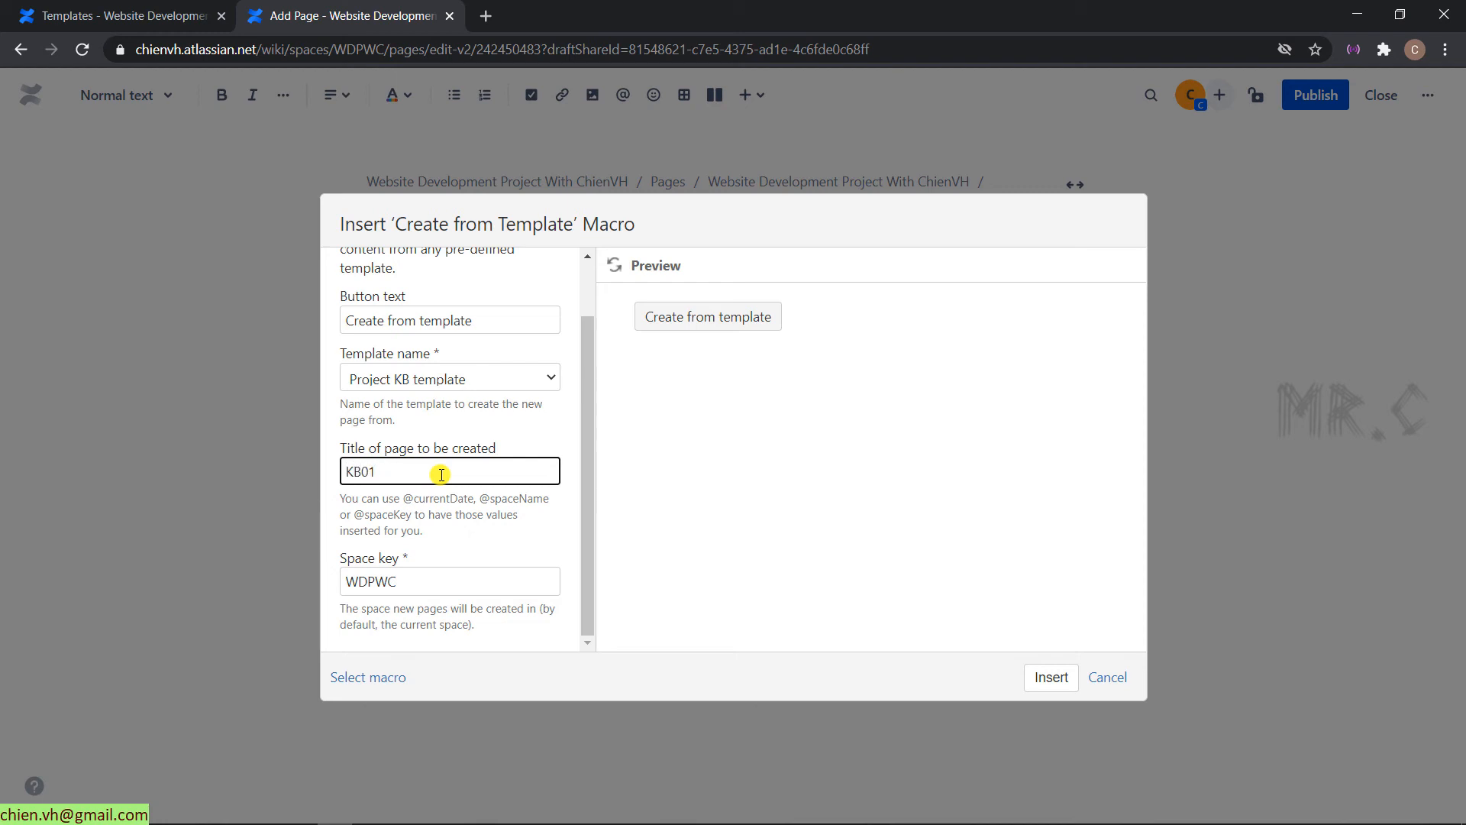
click(1050, 677)
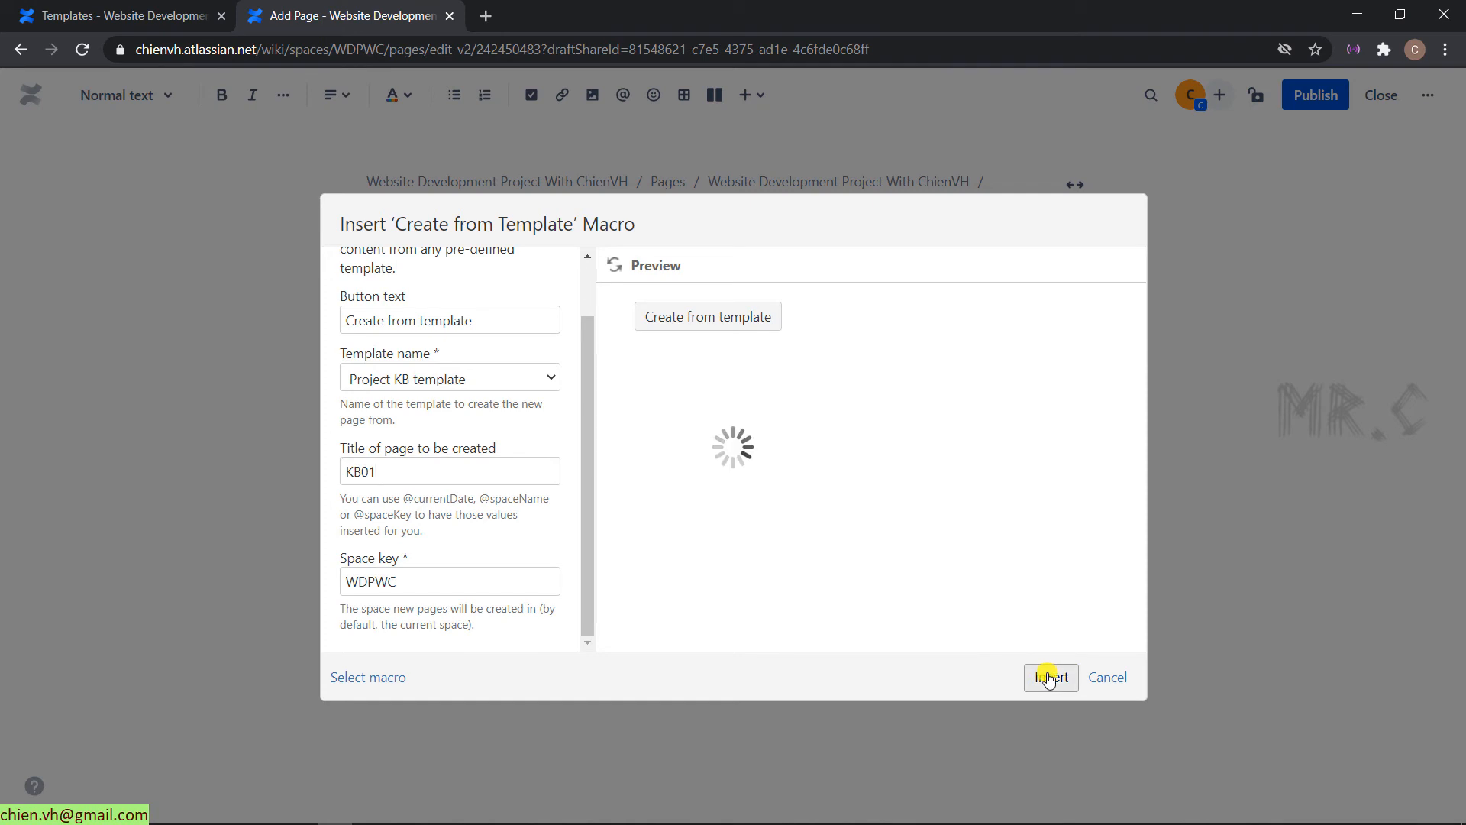
click(517, 396)
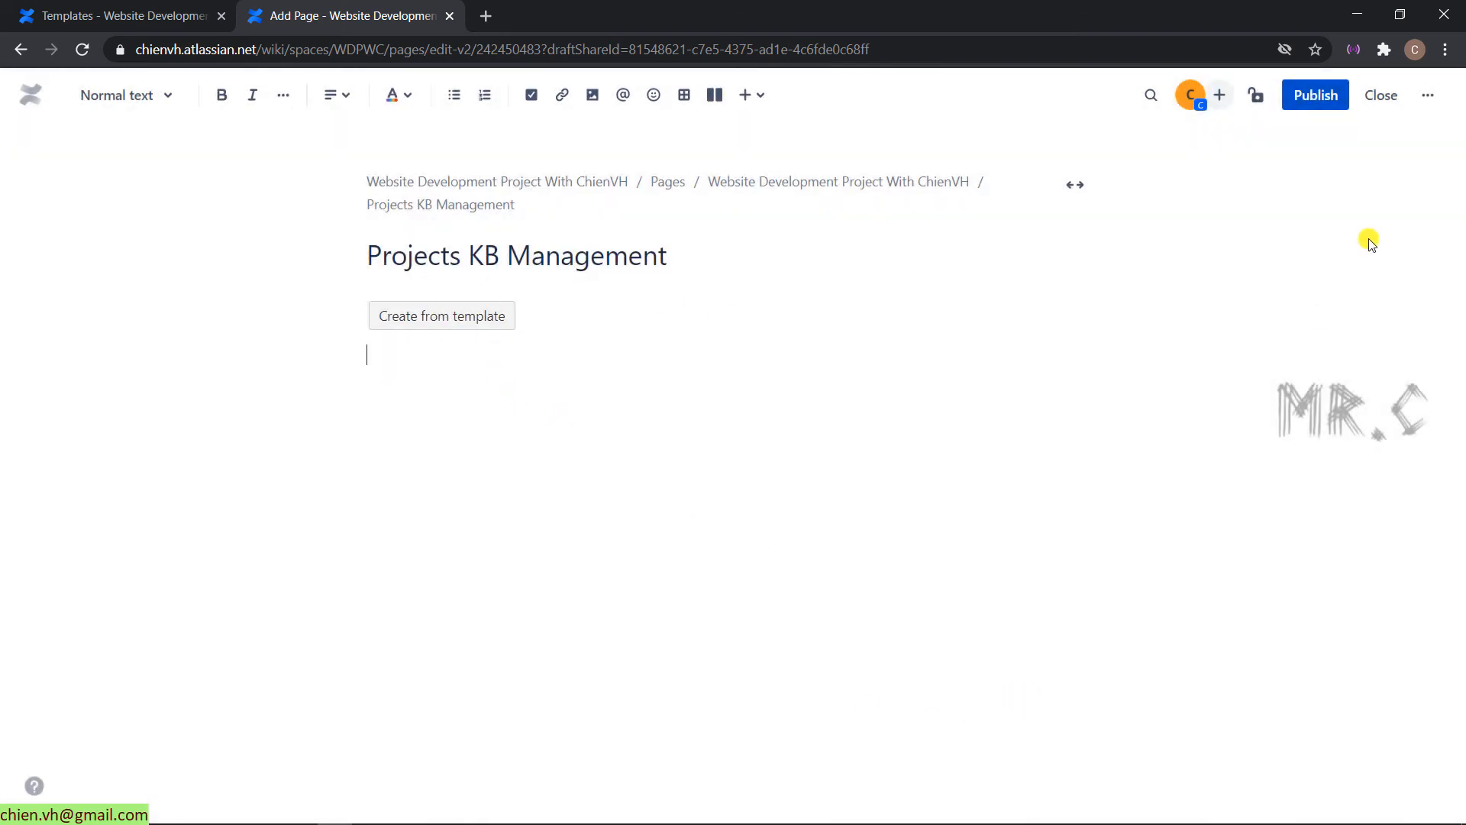
click(1317, 96)
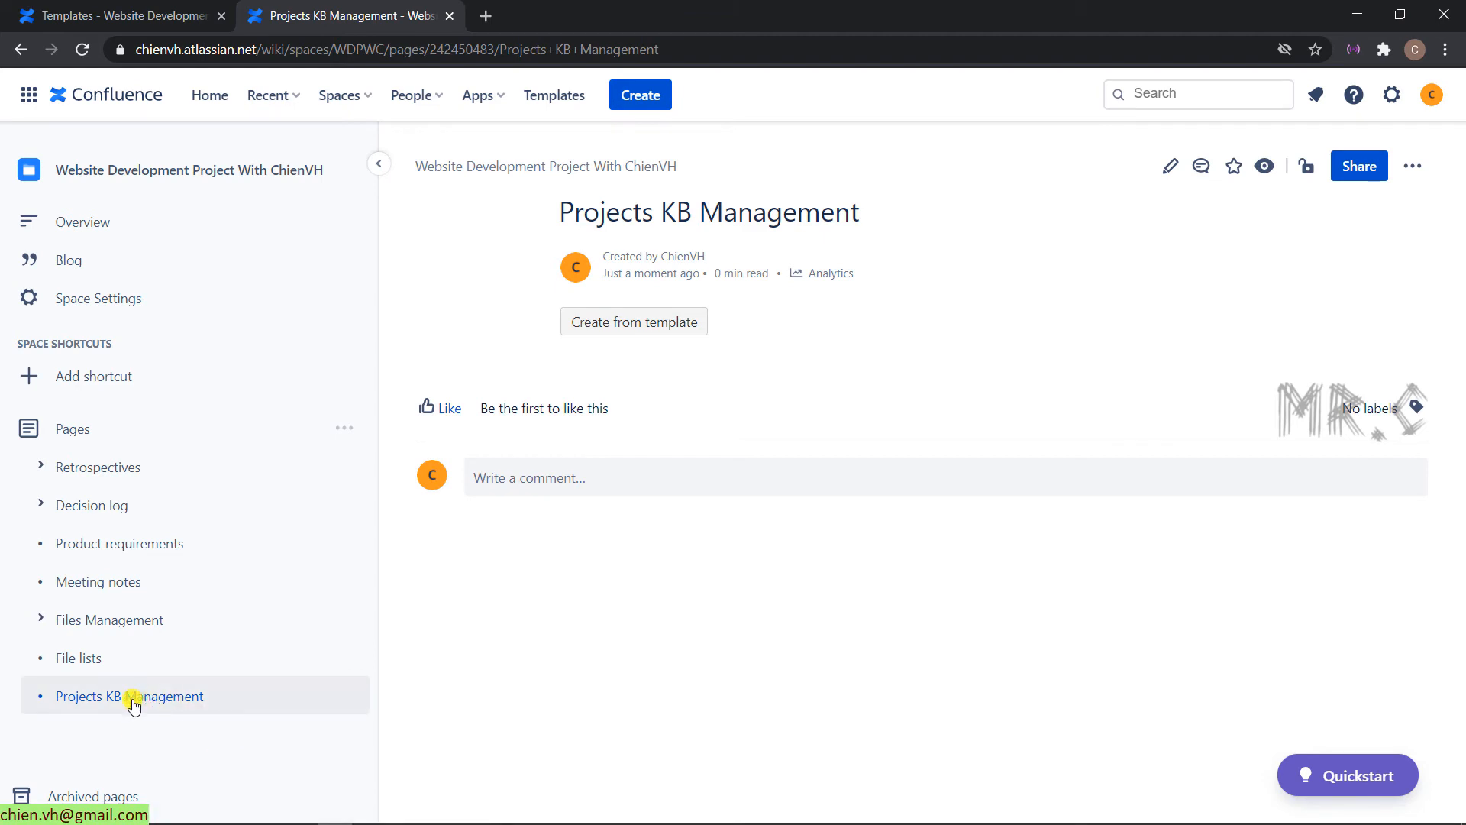
Edit the page's Create from Template macro so created pages are titled KB, and republish the page.
click(1174, 166)
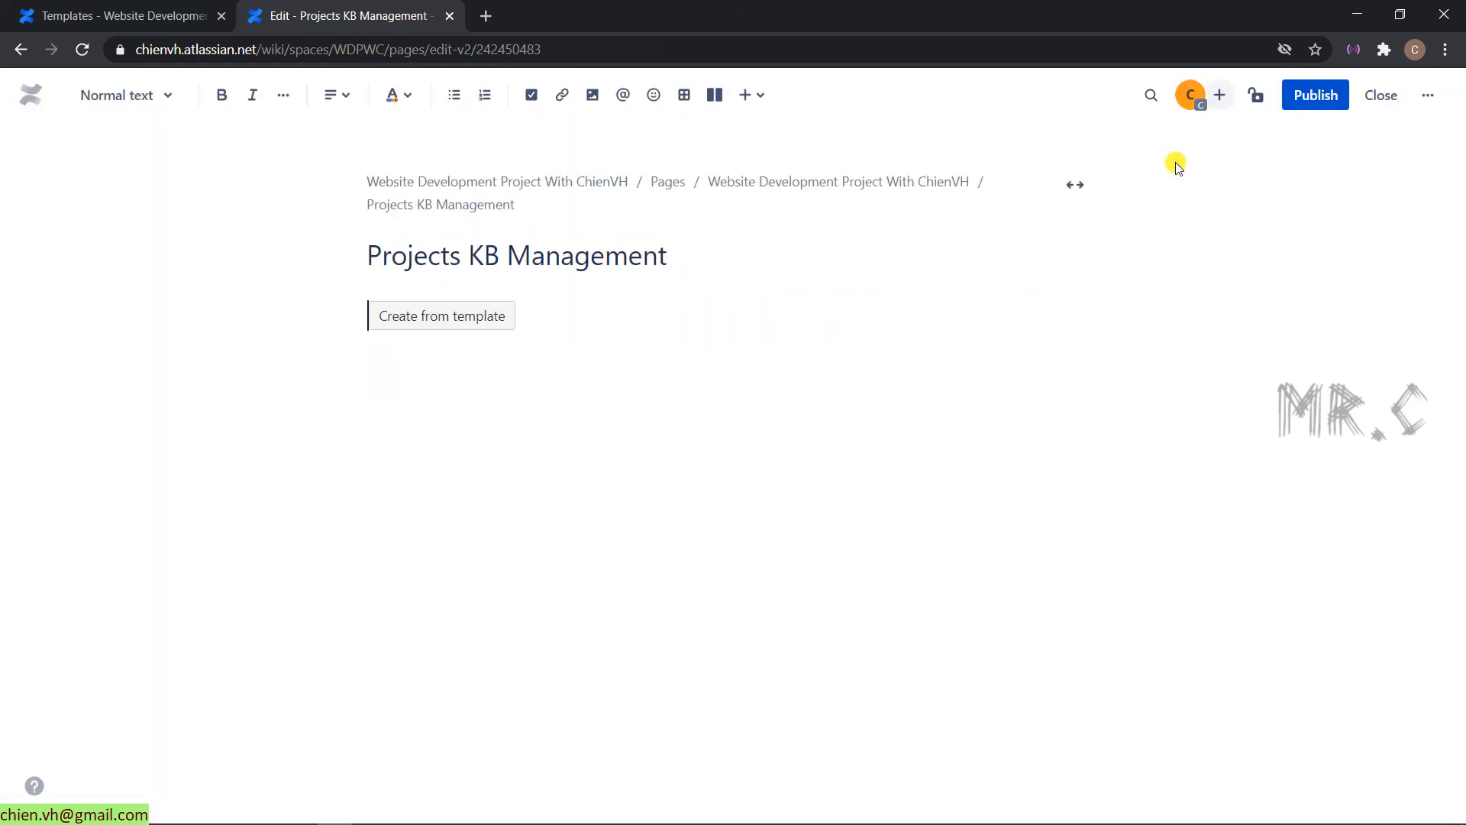
click(441, 329)
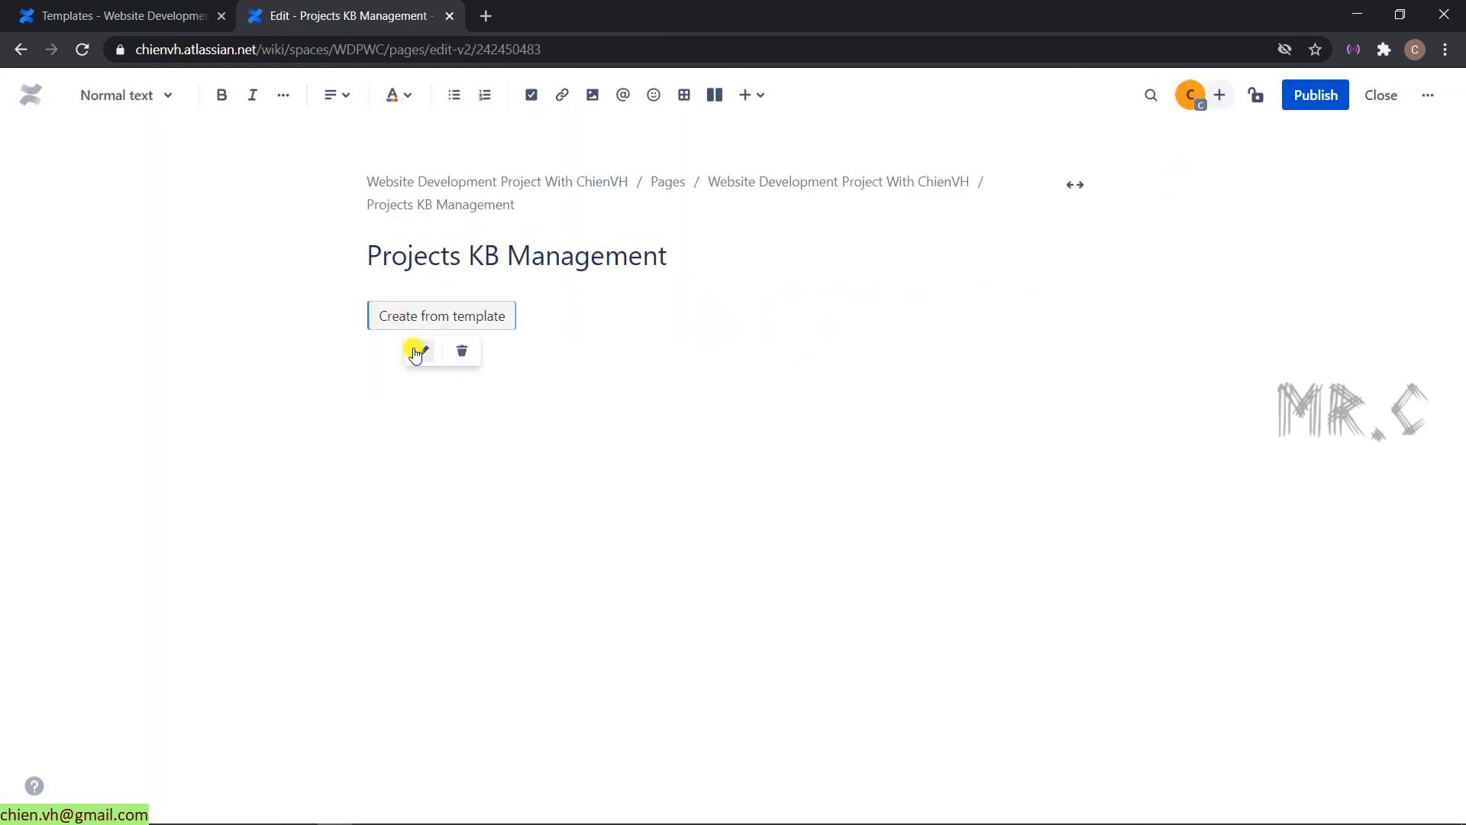
click(424, 352)
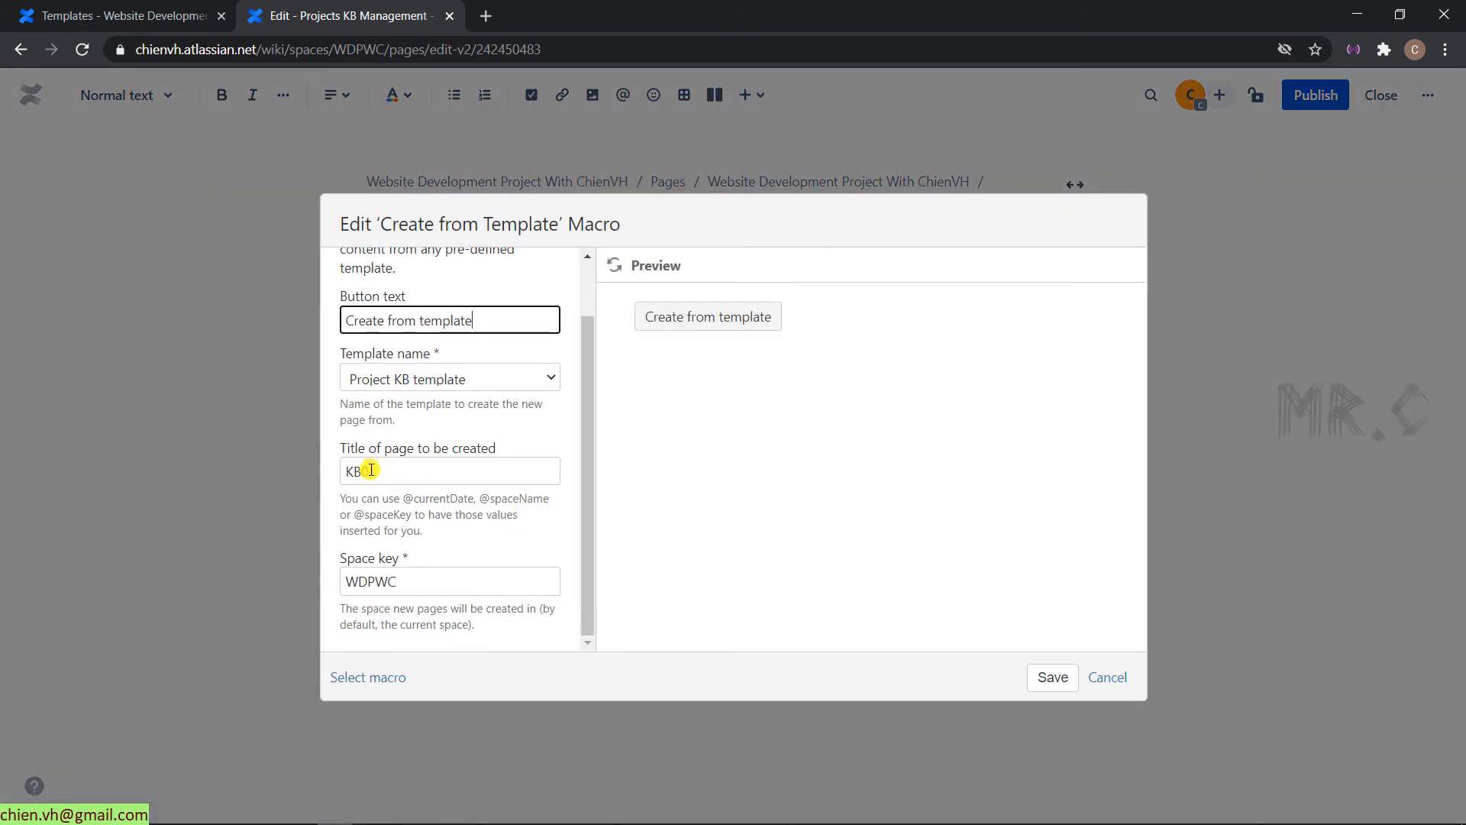
drag(364, 469, 566, 487)
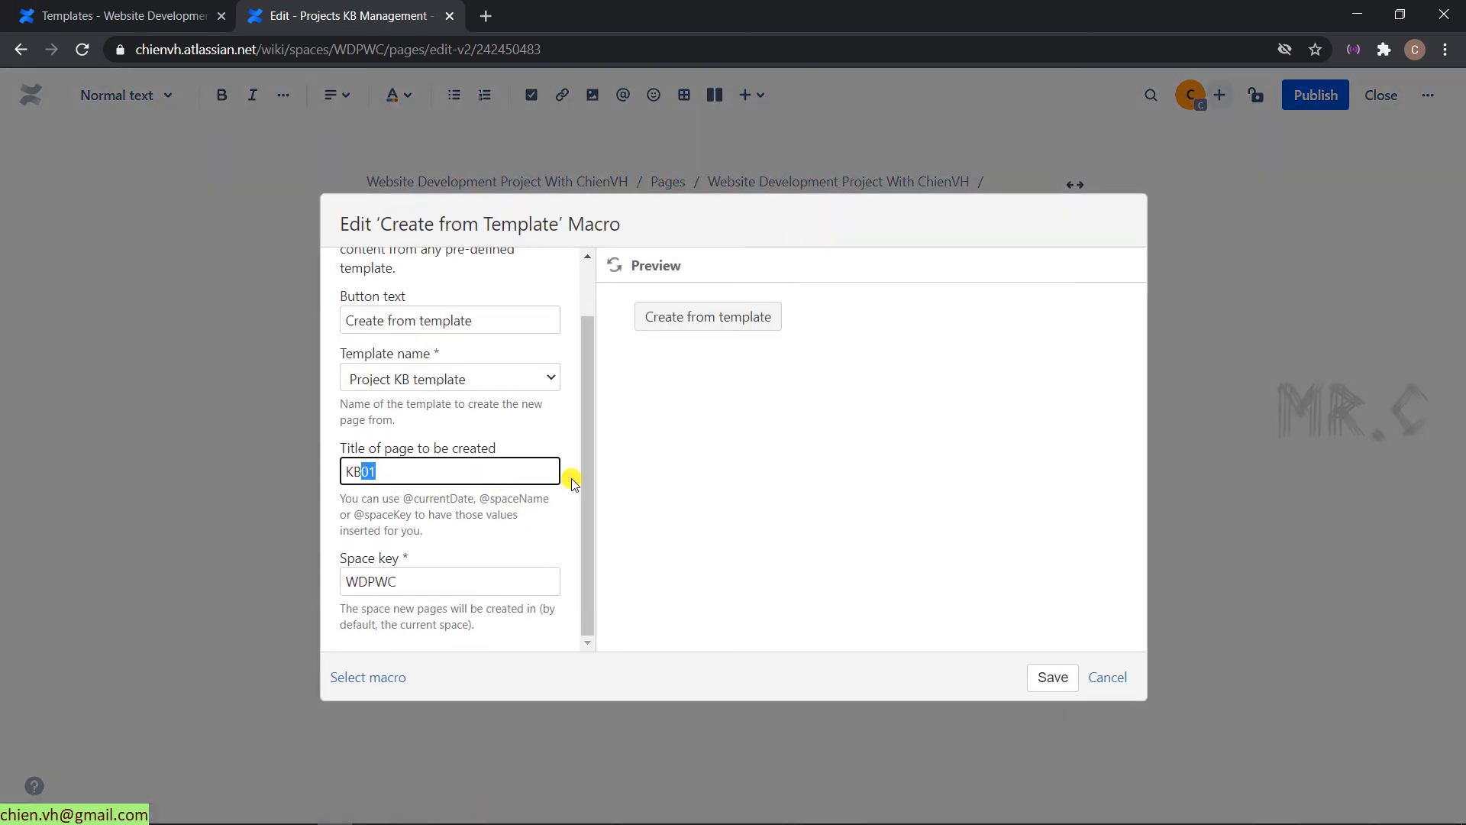
key(BackSpace)
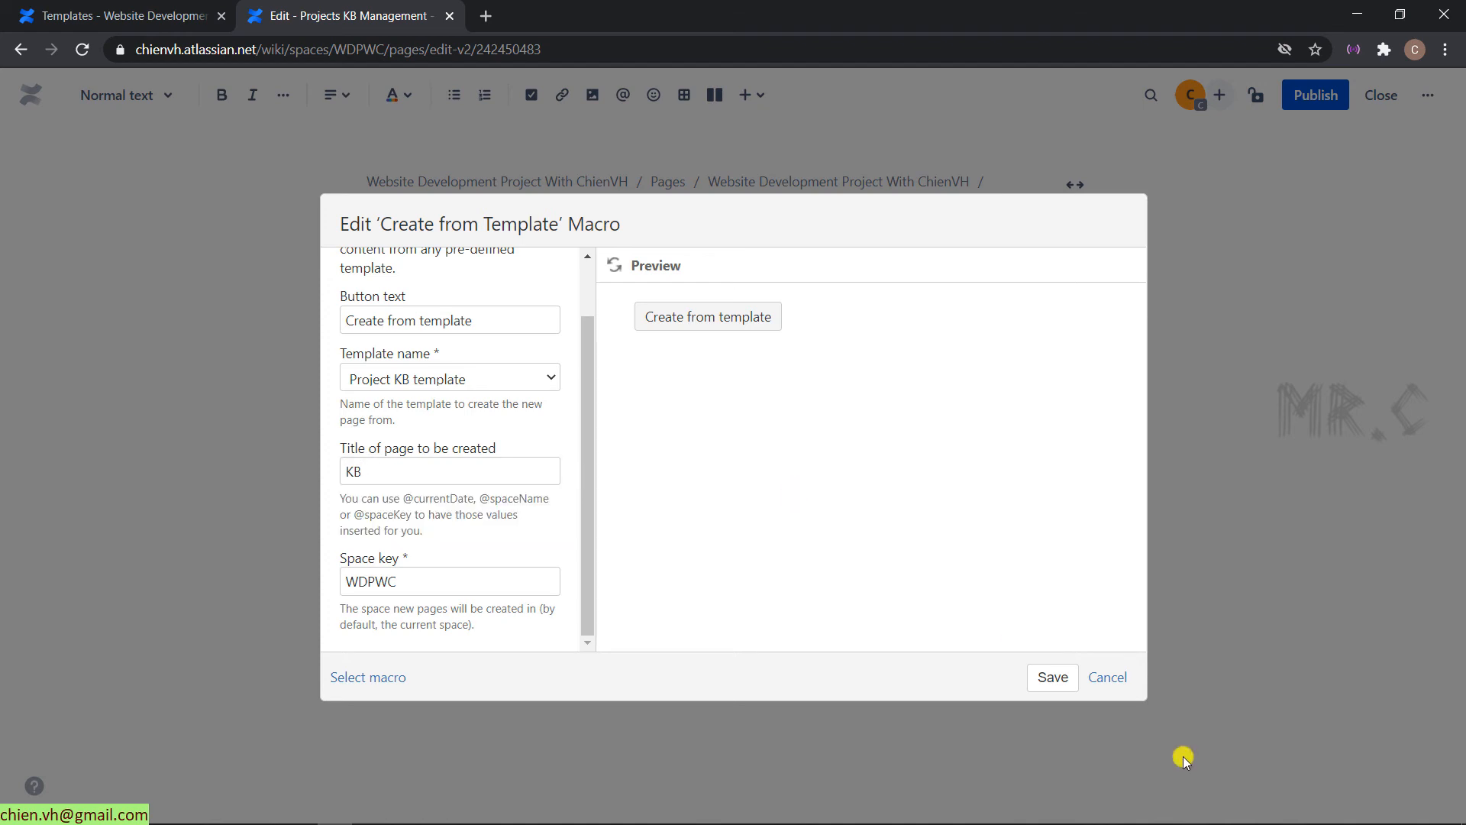
click(1052, 682)
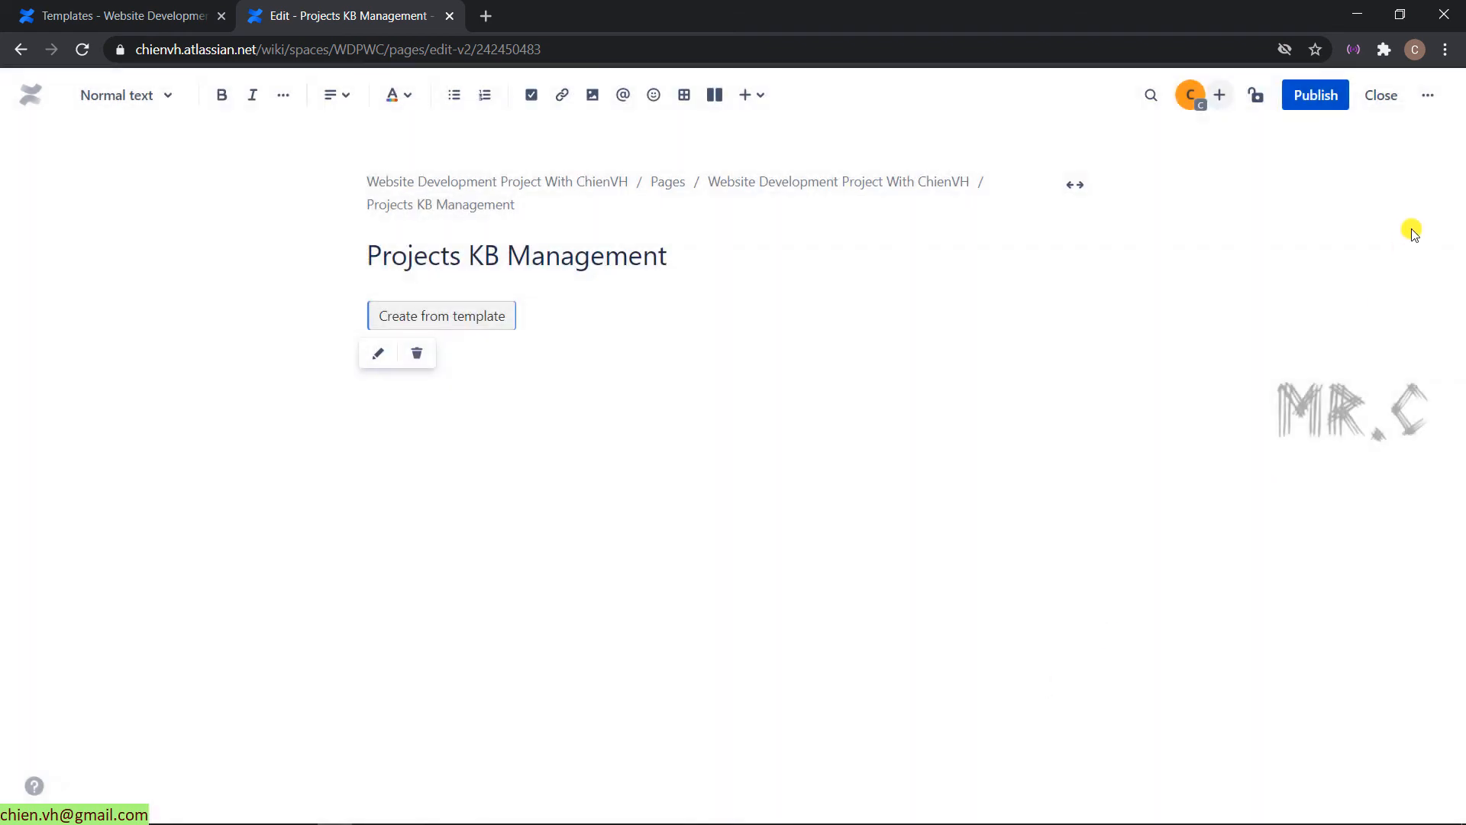
click(1322, 94)
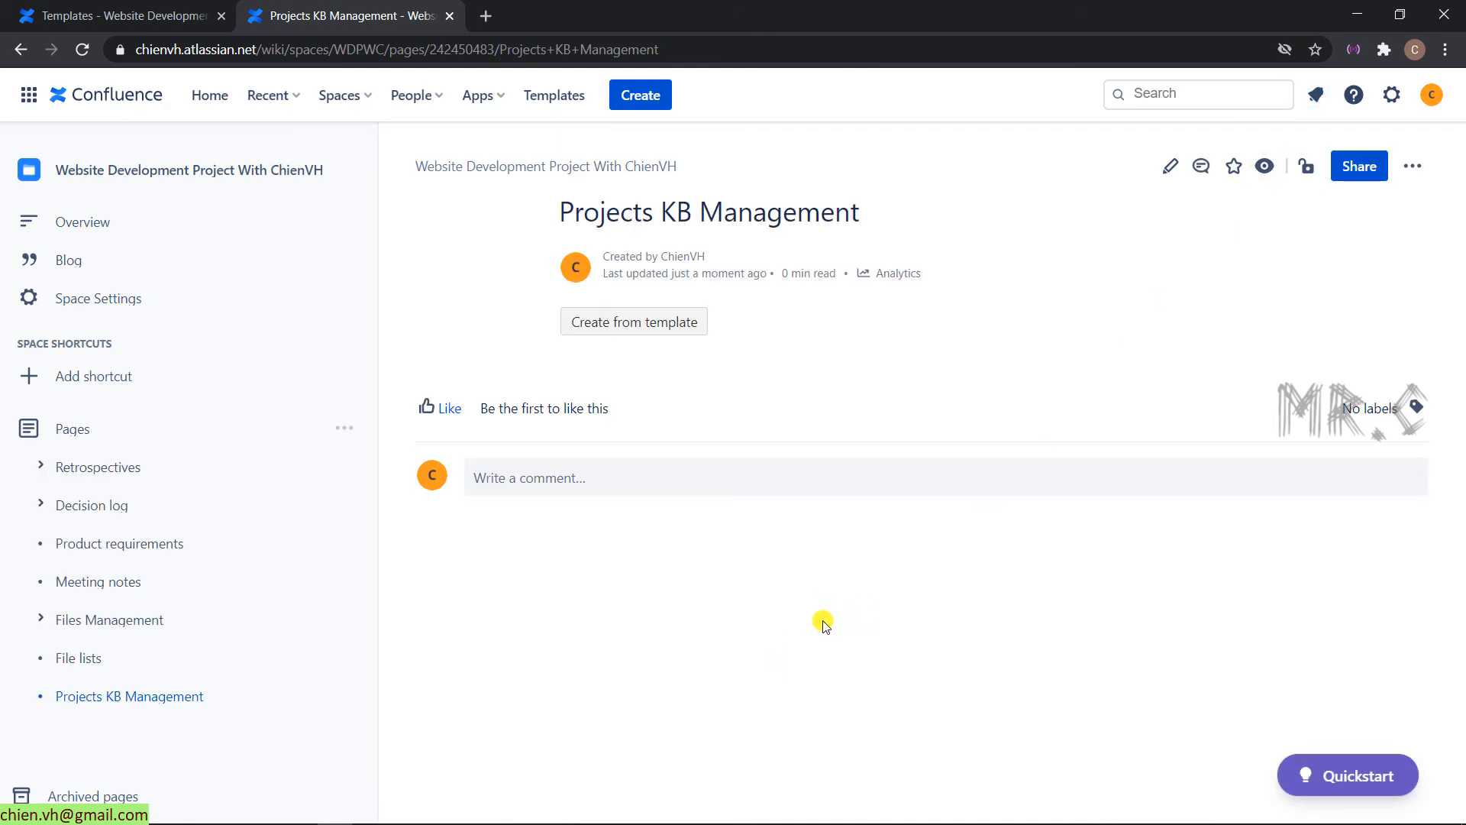
Create a page with the Create from template button and title it KB_01.
click(656, 321)
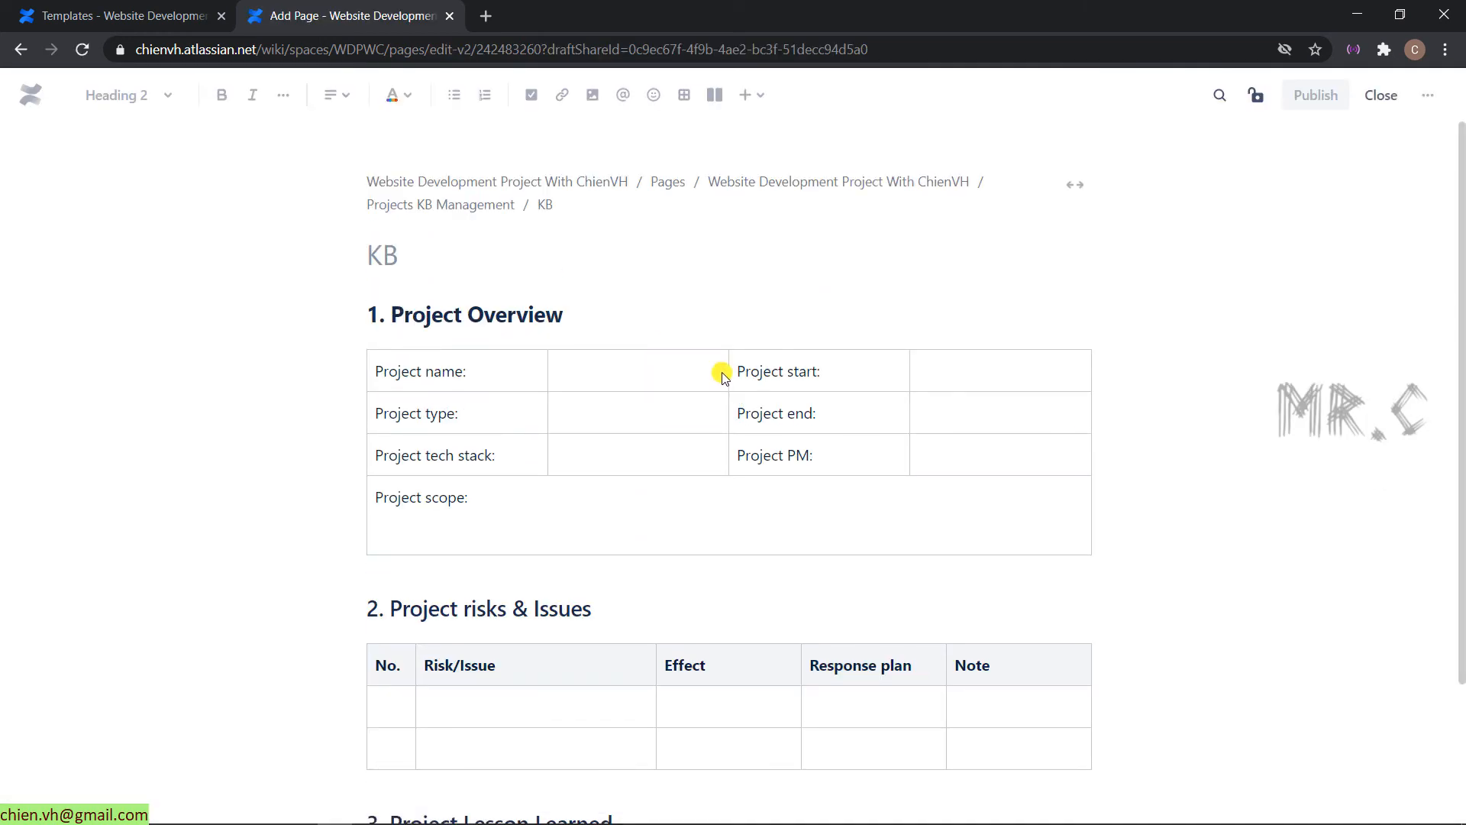
scroll(720, 369, down, 4)
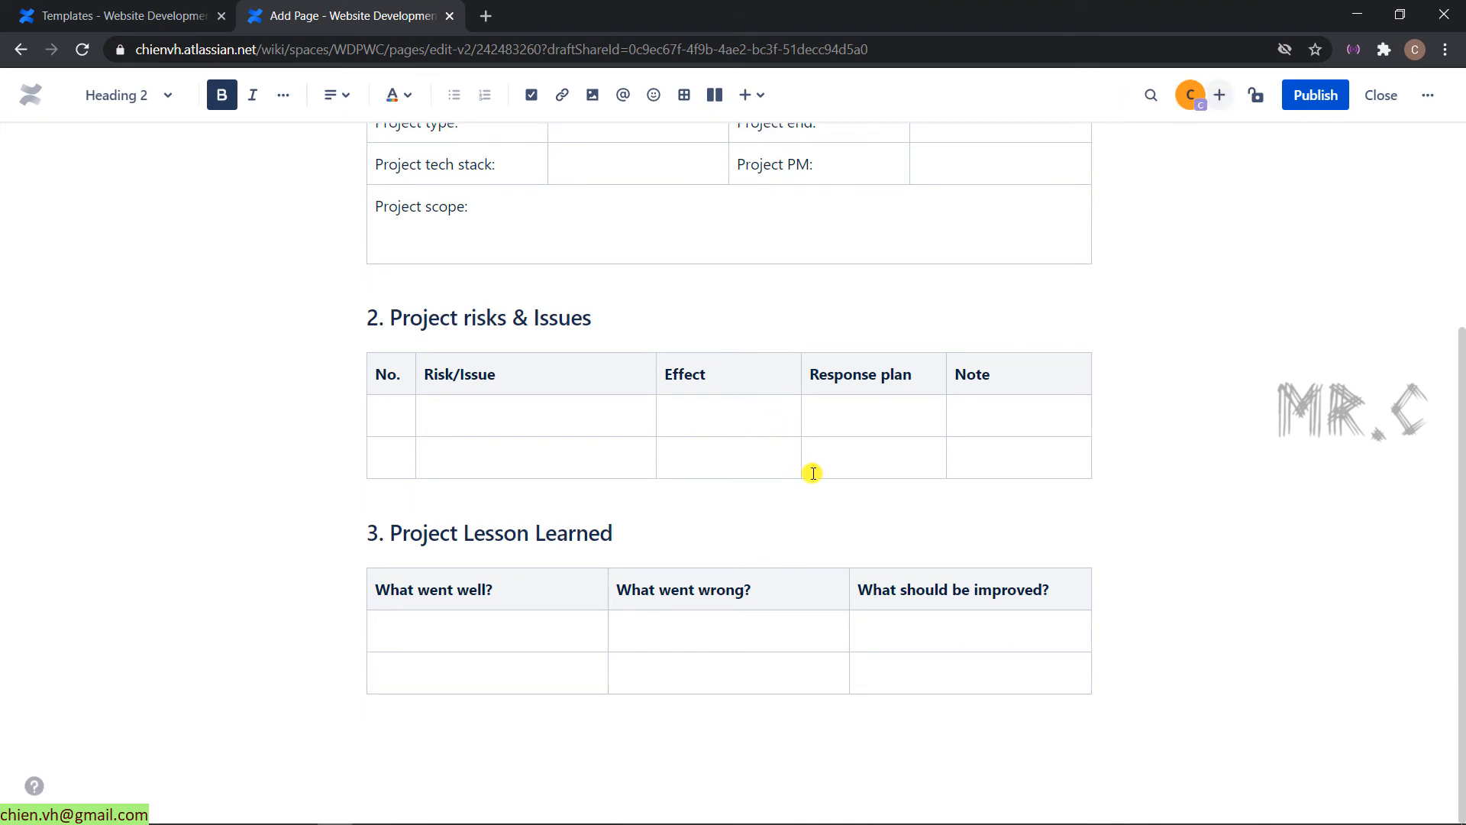
scroll(805, 489, up, 4)
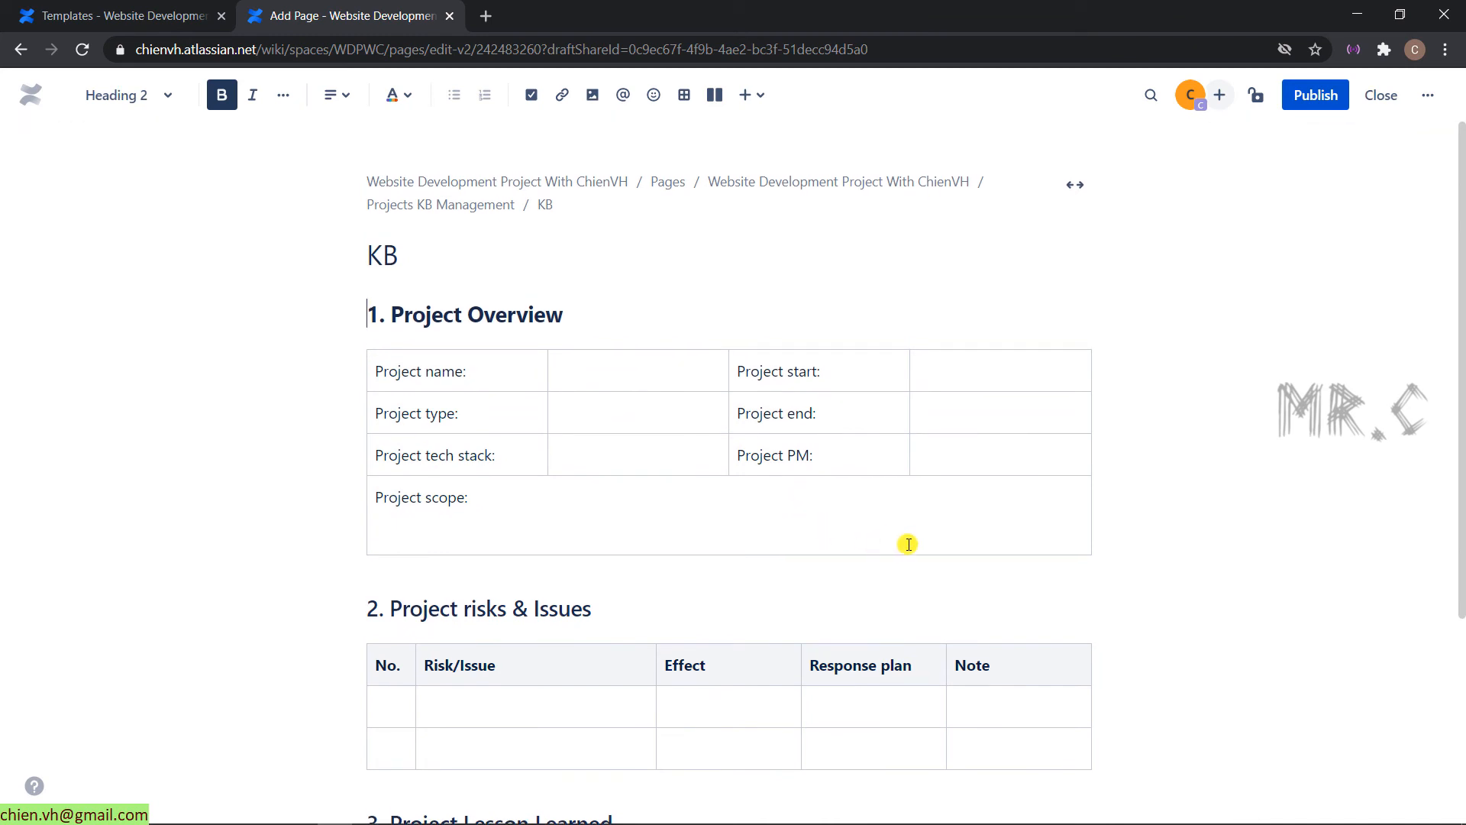
click(410, 256)
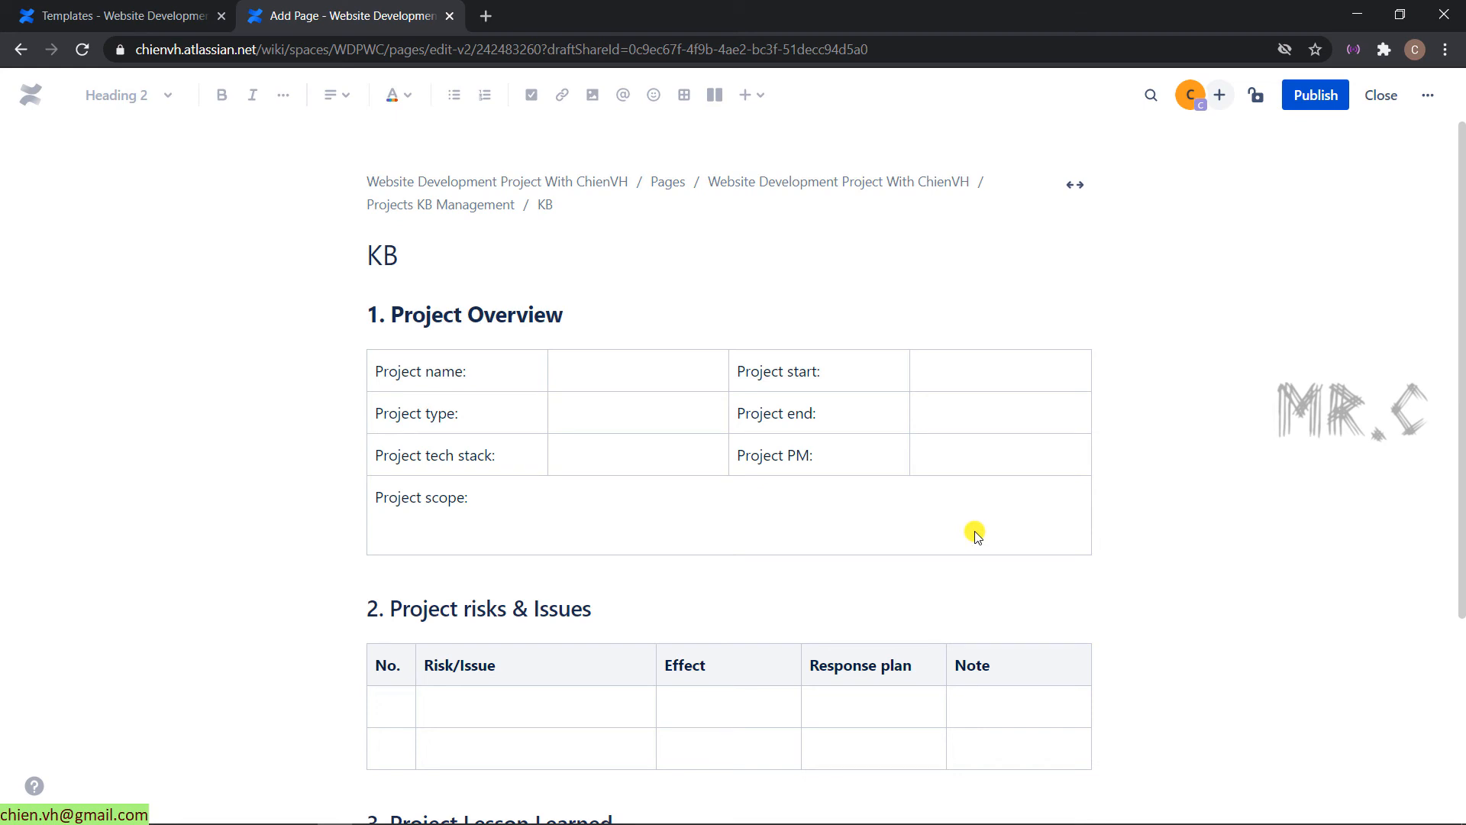
text(_01)
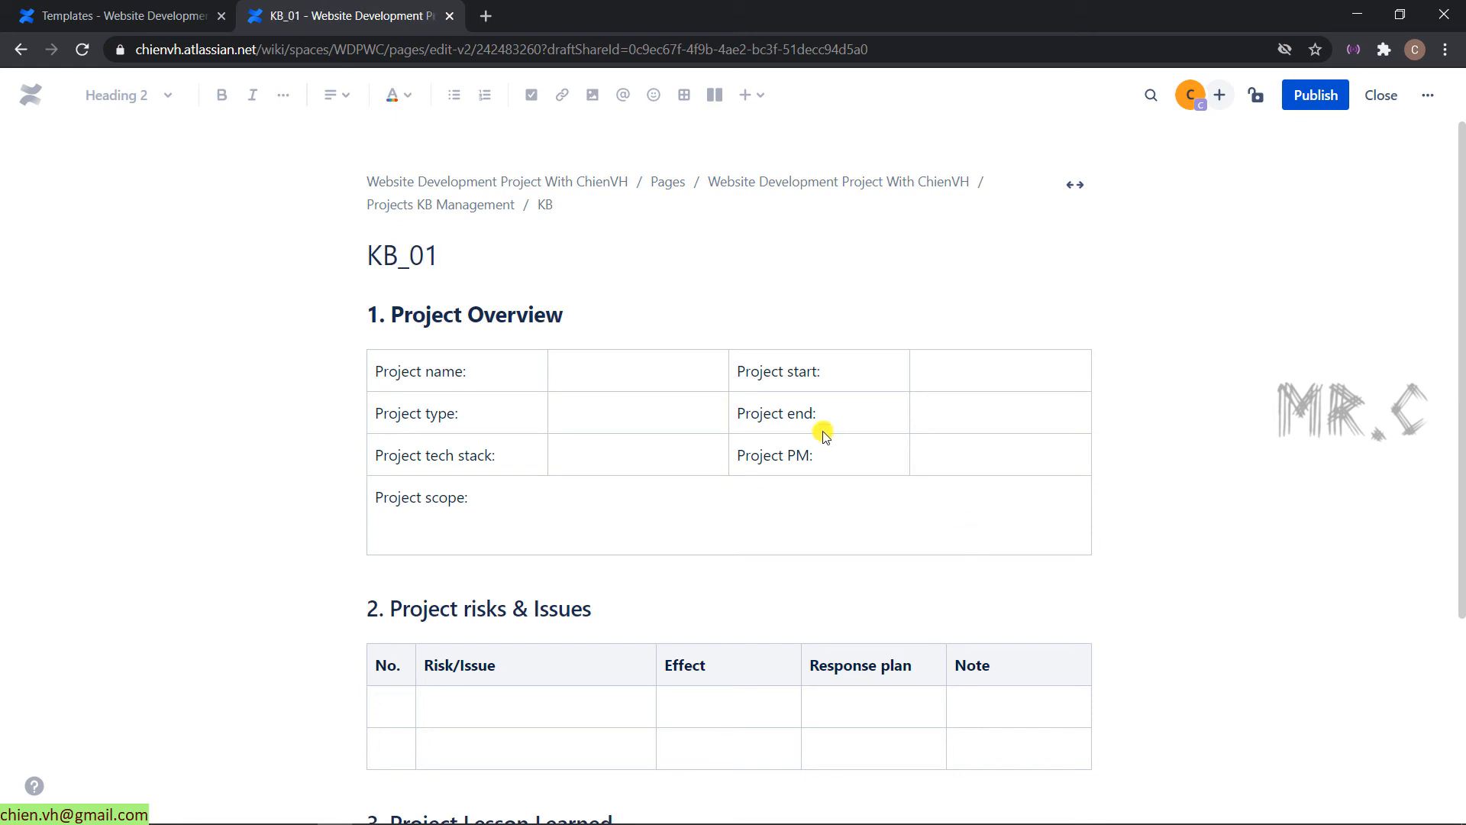
Enter ChienVH01 as the project name, mention the page's author as project PM, and publish the KB_01 page.
click(611, 366)
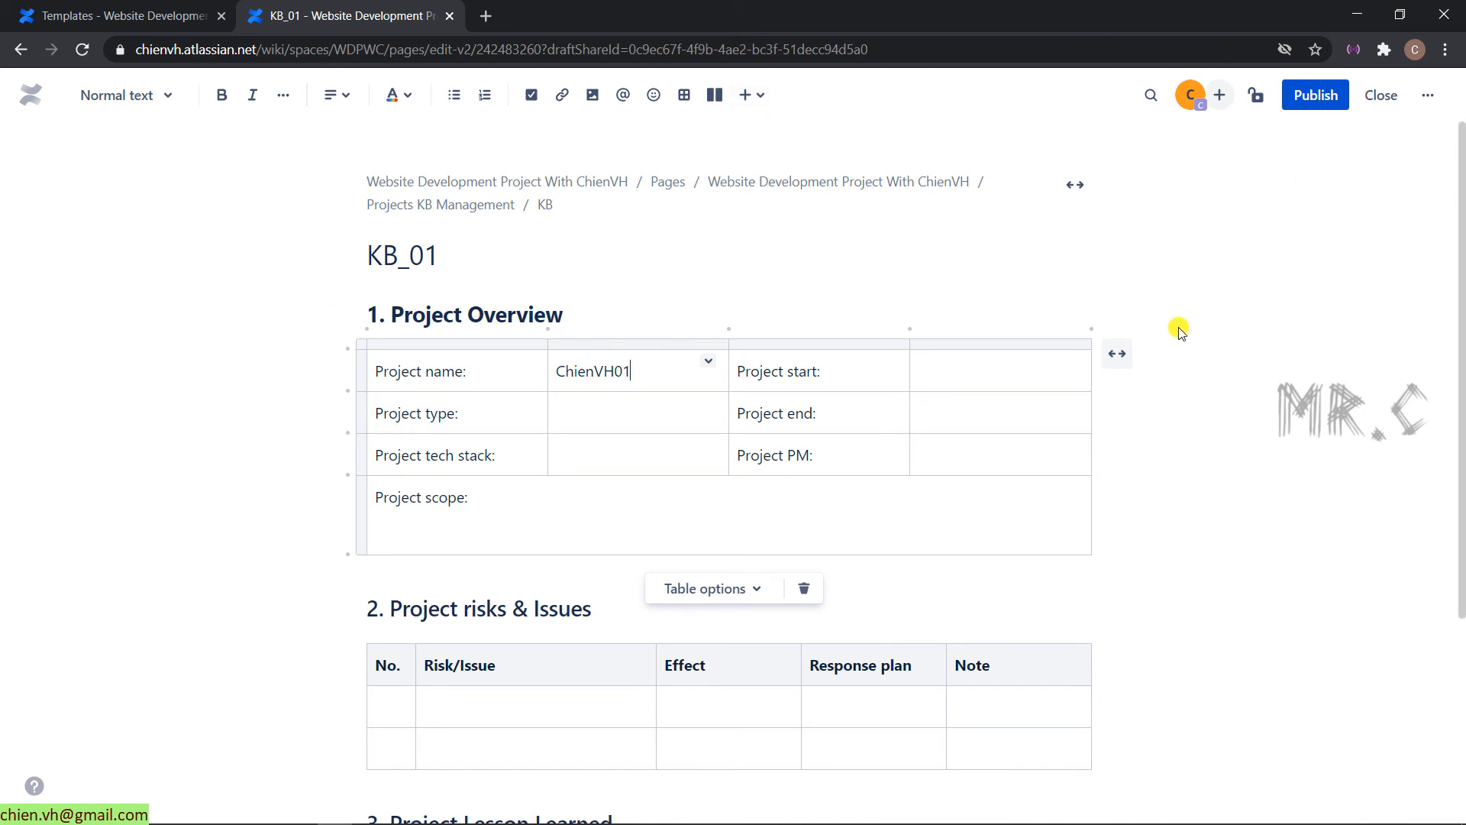
click(999, 465)
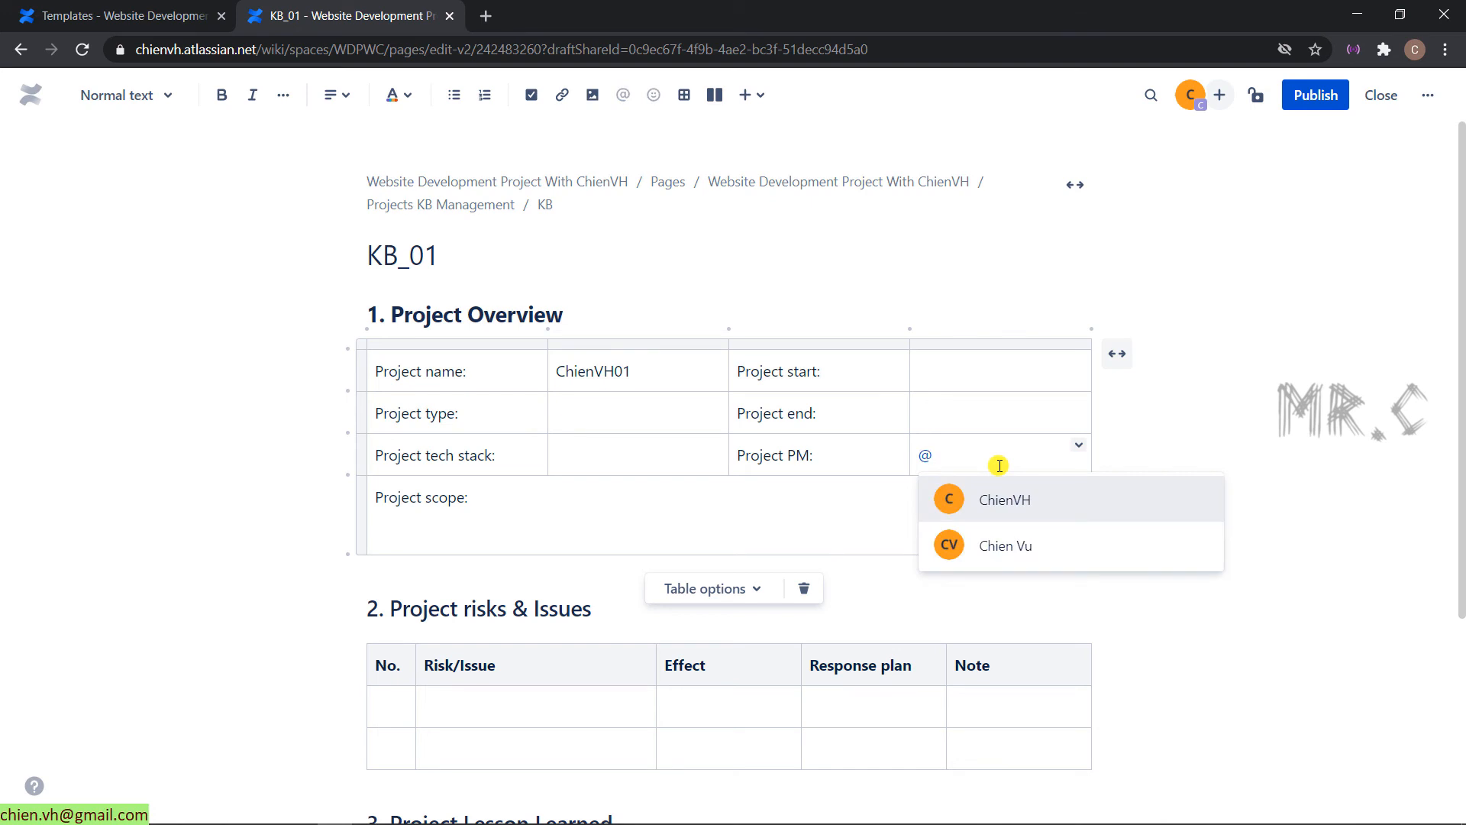
click(1041, 509)
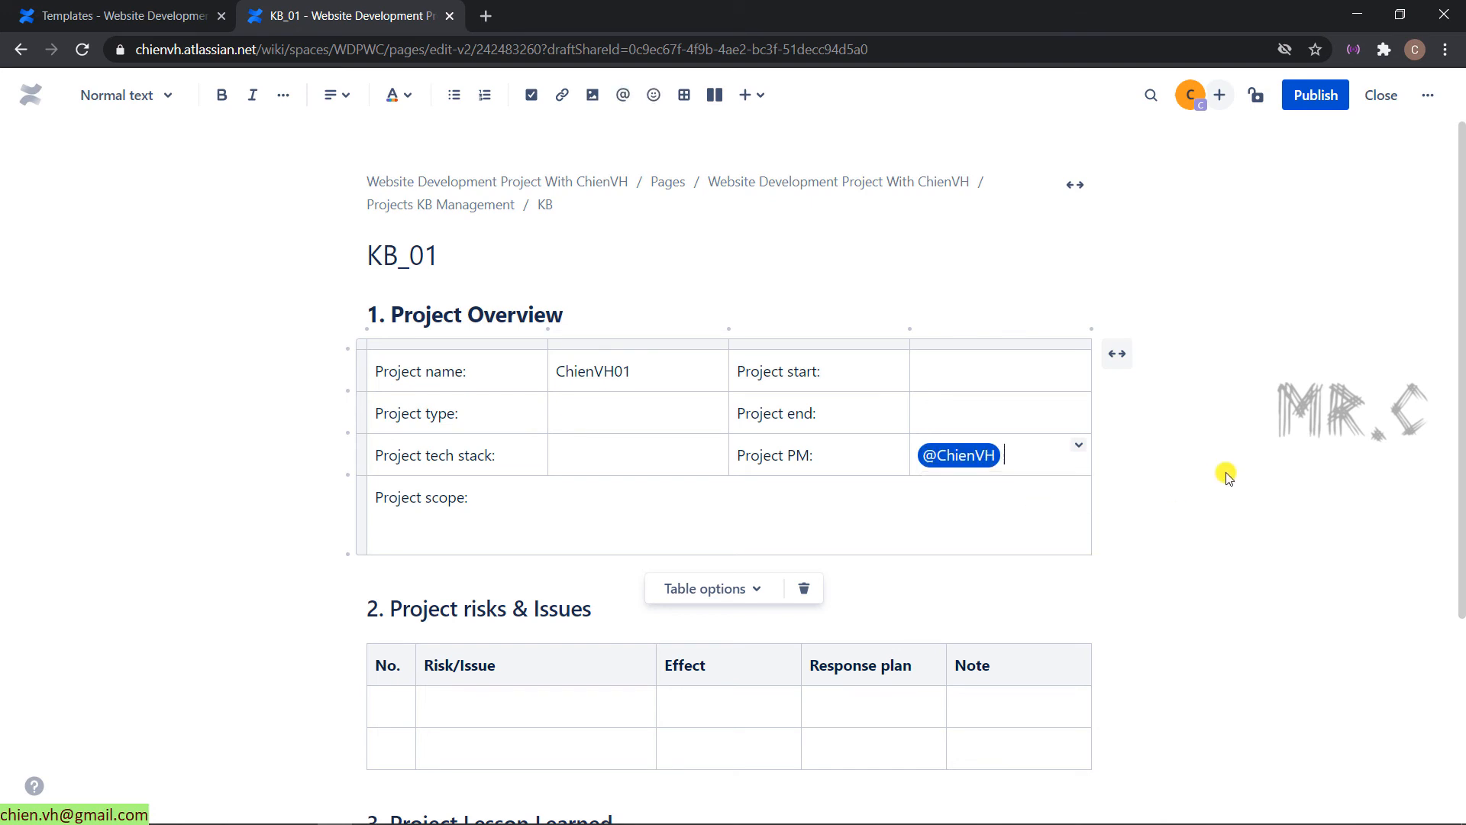
scroll(727, 446, down, 3)
click(490, 321)
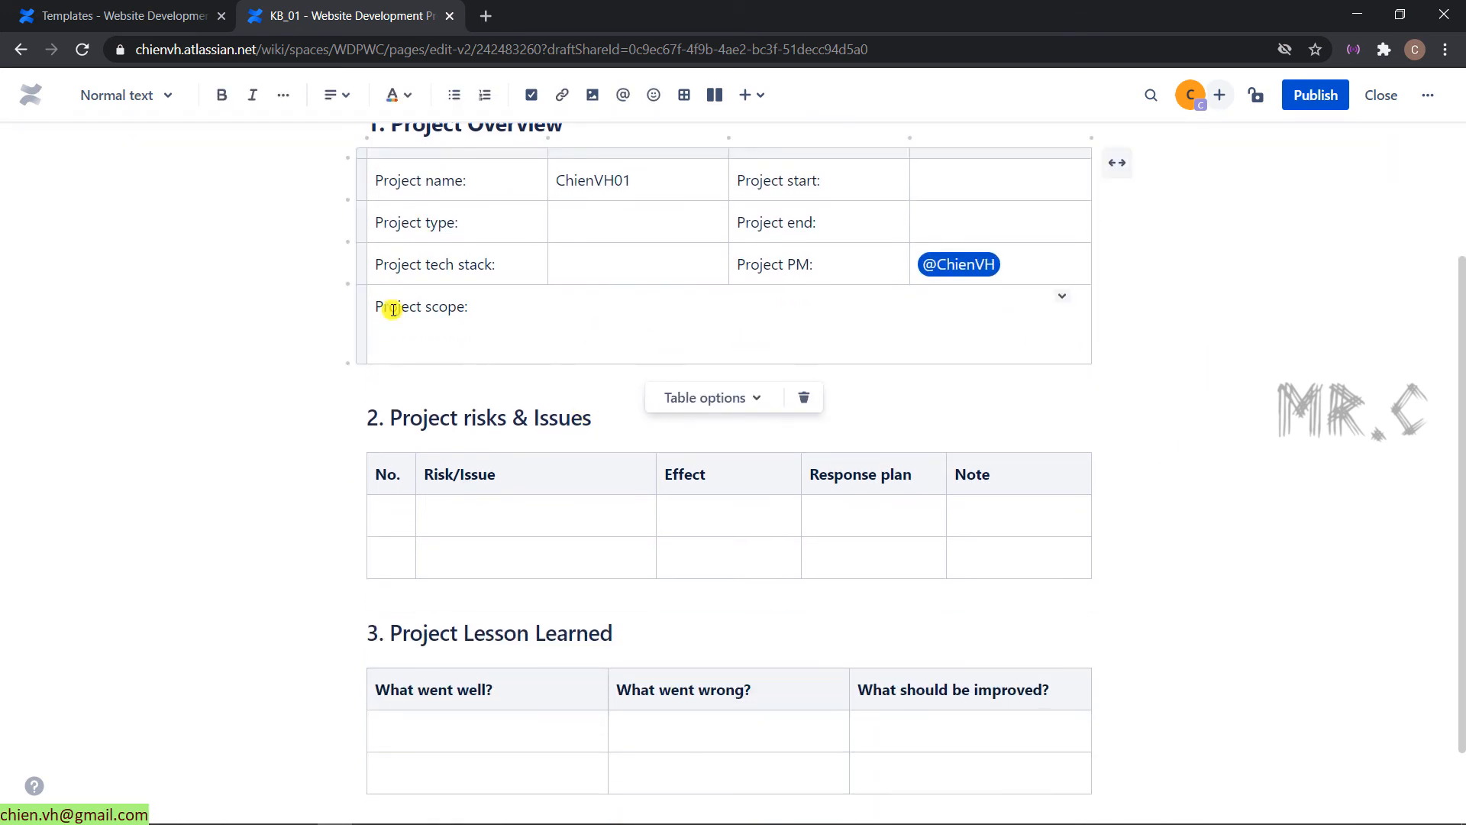
scroll(496, 367, down, 2)
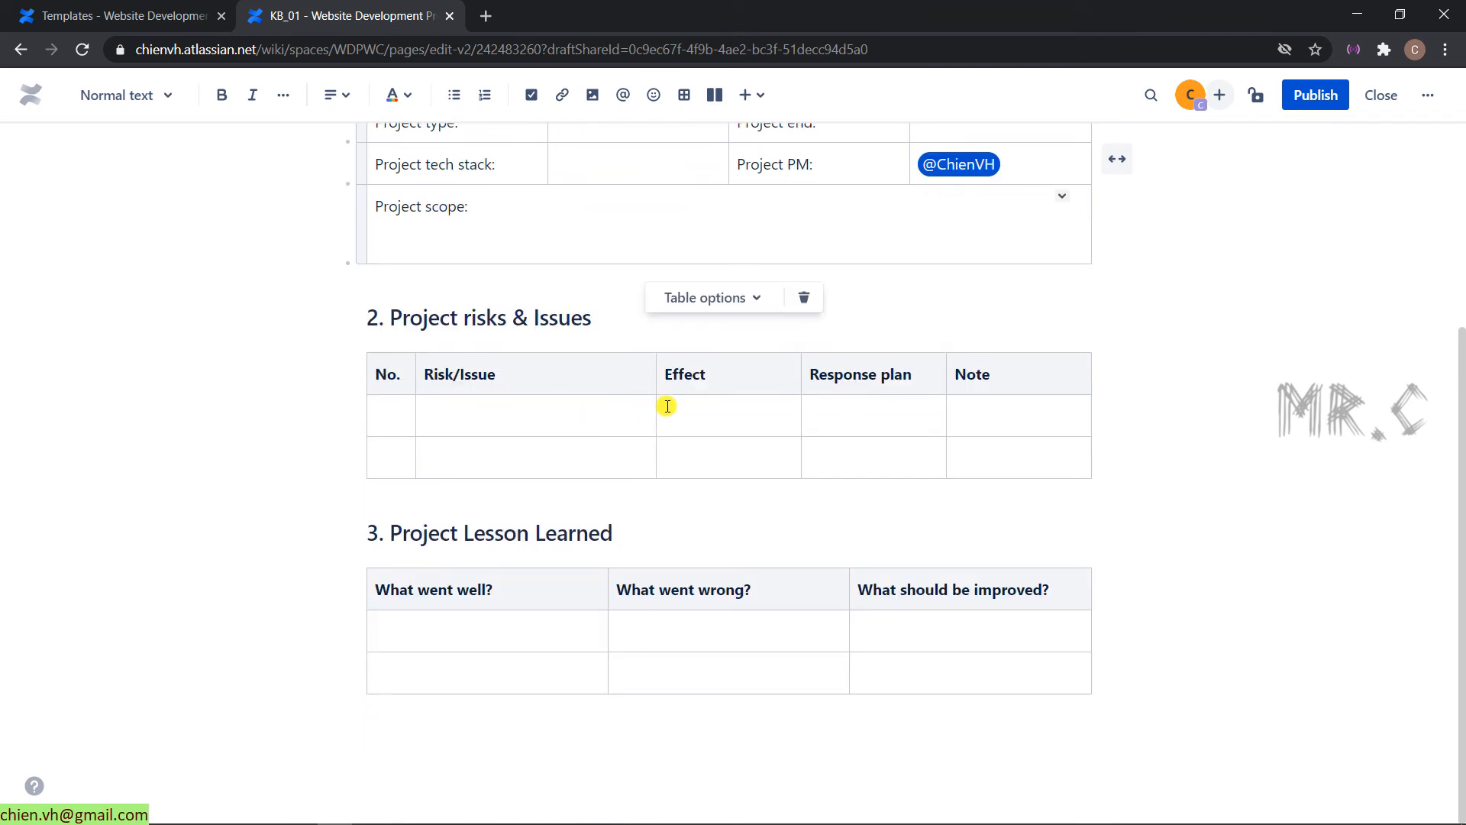
scroll(1136, 632, up, 4)
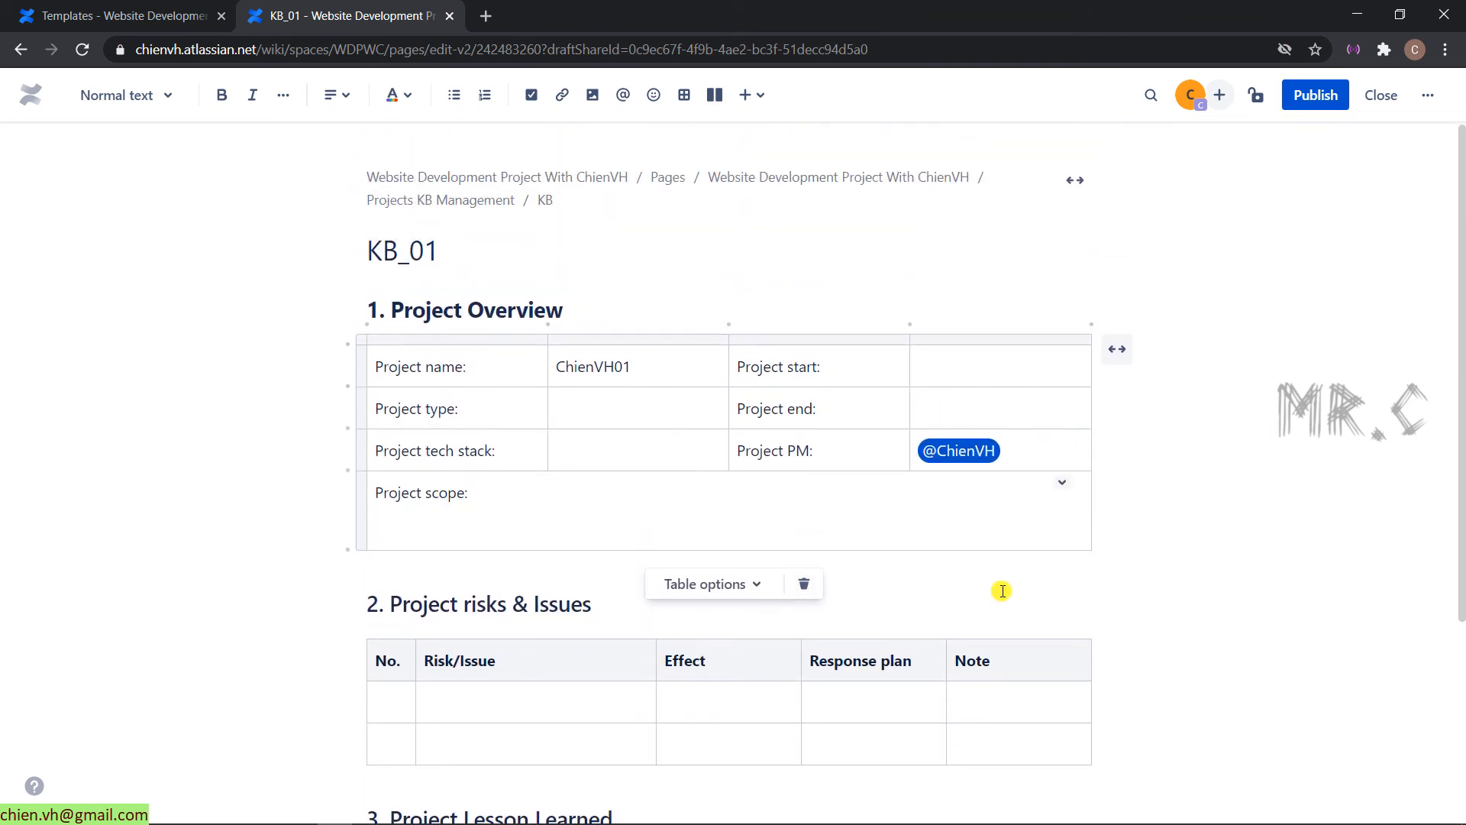
click(1315, 97)
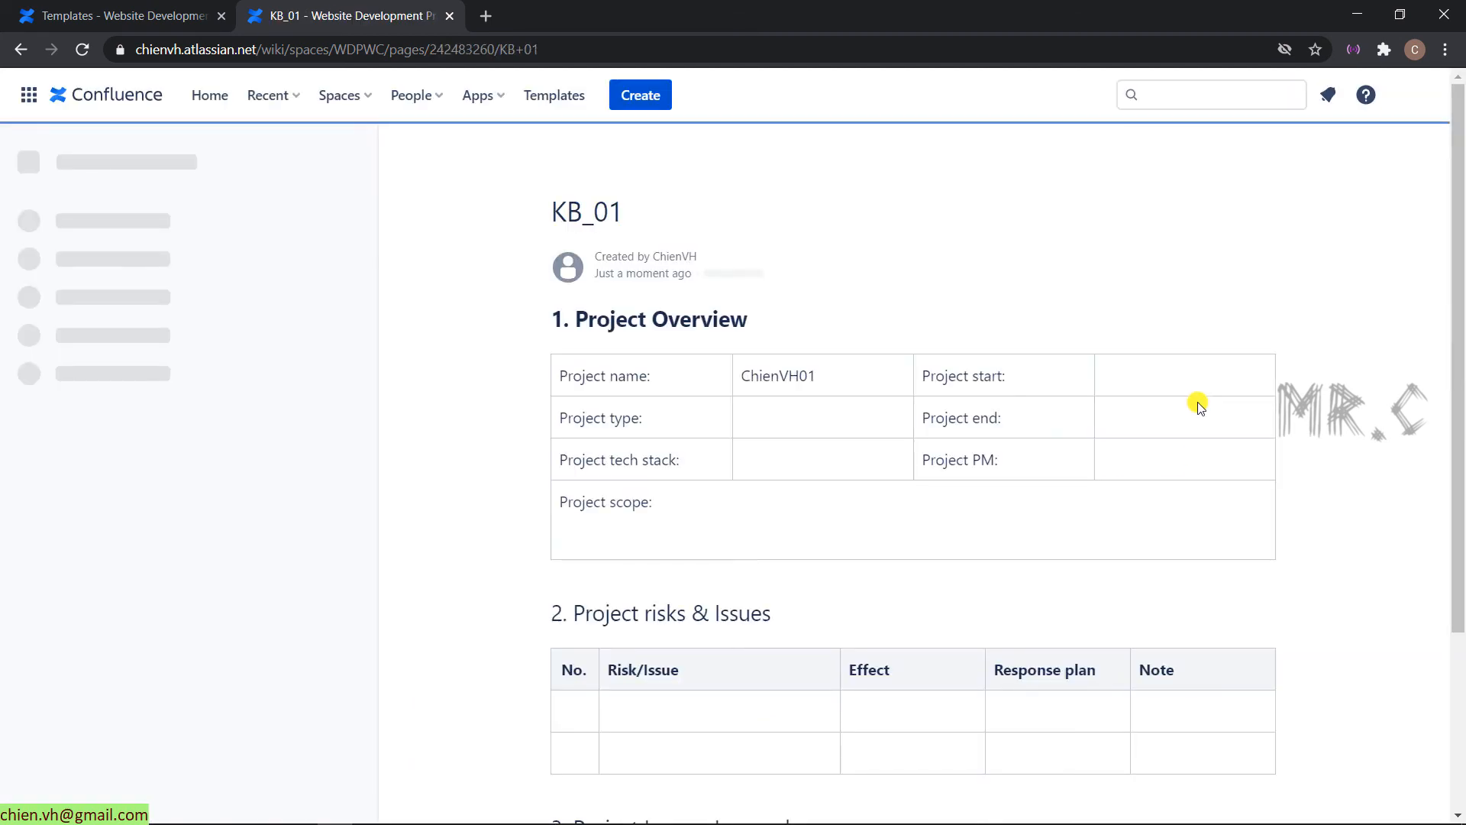
Review the published KB_01 page and copy it within the same space, under the Projects KB Management parent page.
scroll(1424, 551, down, 4)
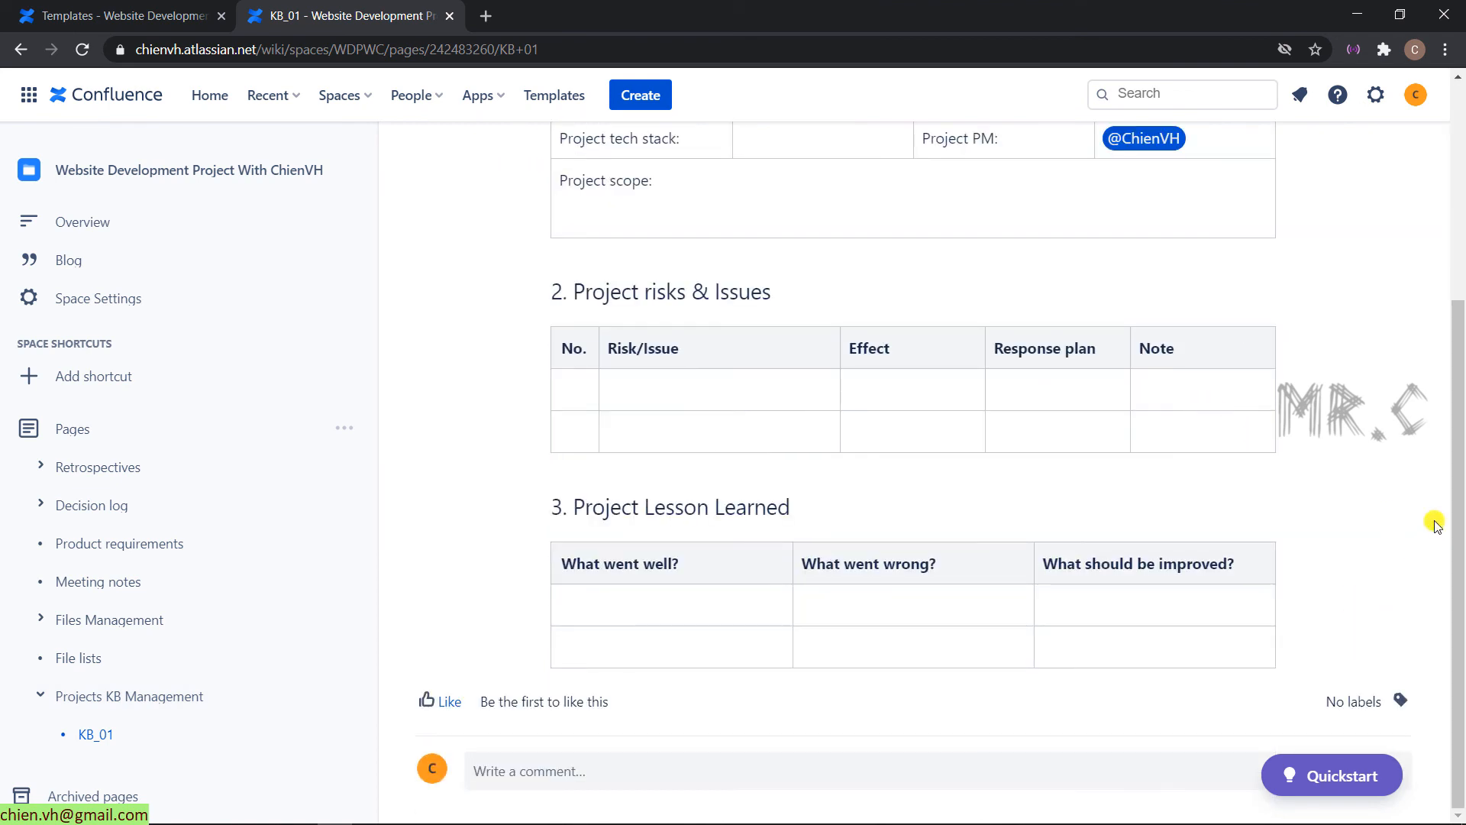
scroll(1114, 526, up, 5)
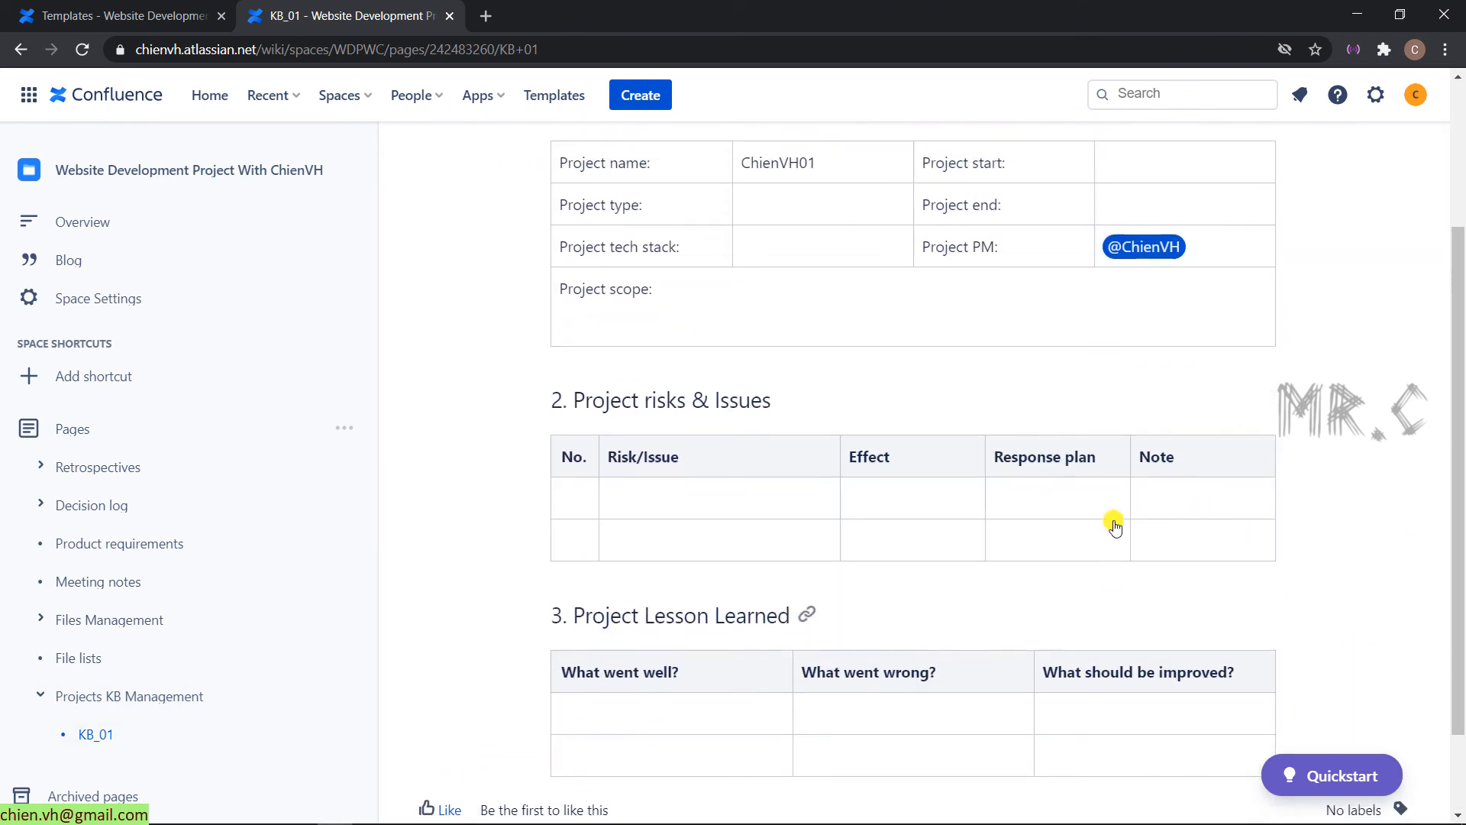
scroll(1411, 650, down, 4)
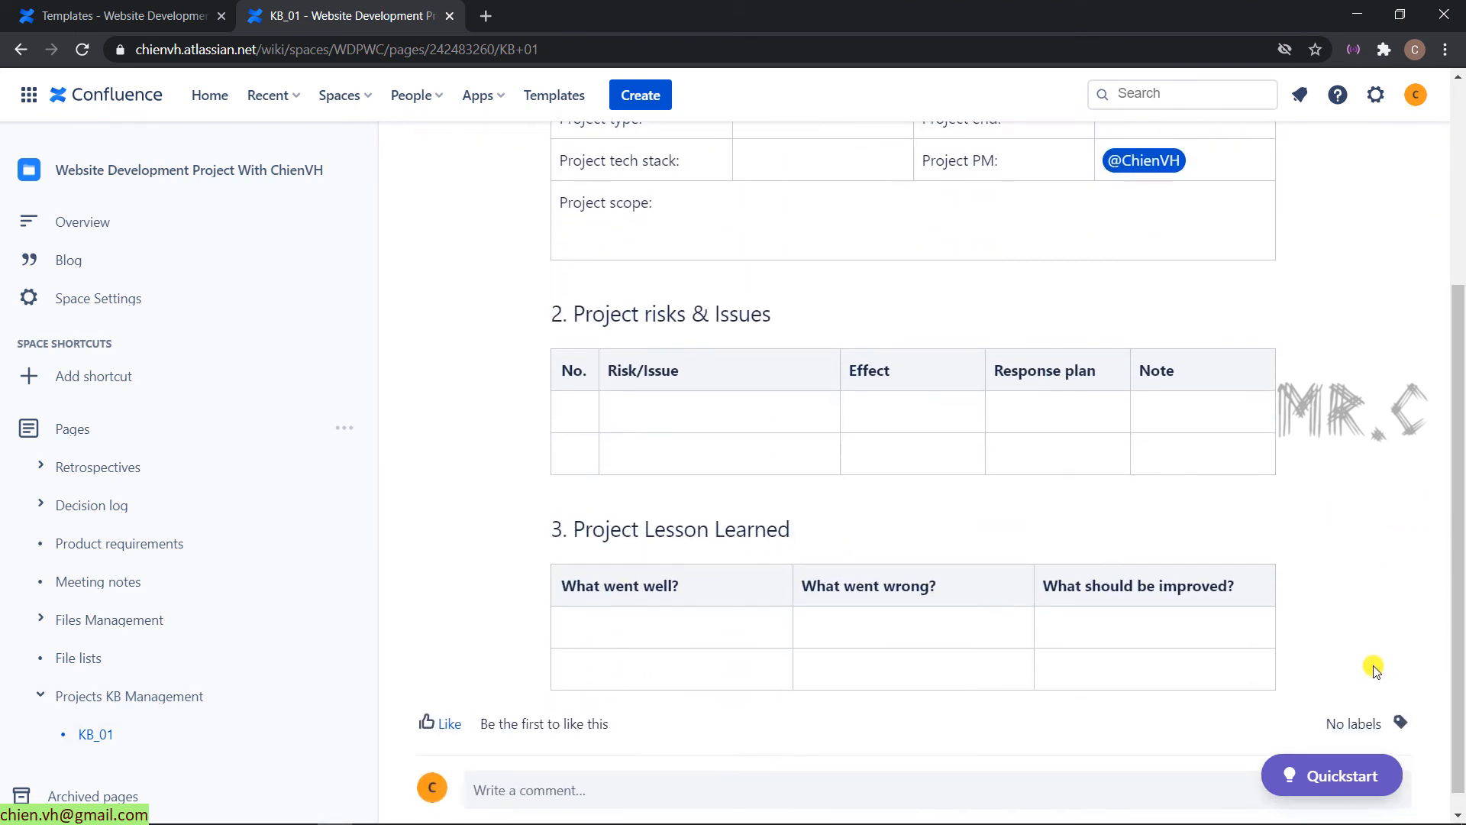
scroll(1162, 678, up, 5)
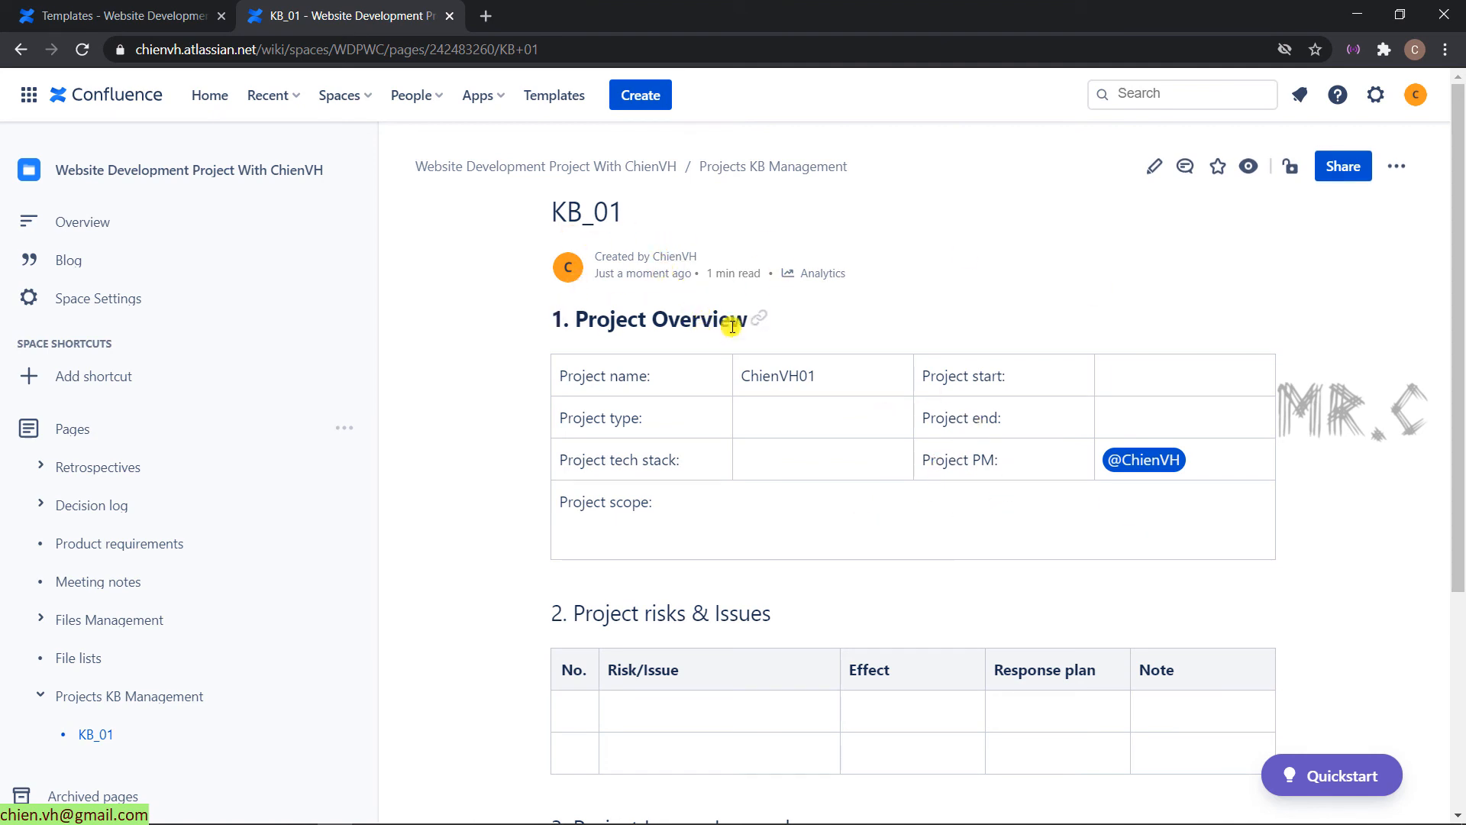
click(1399, 166)
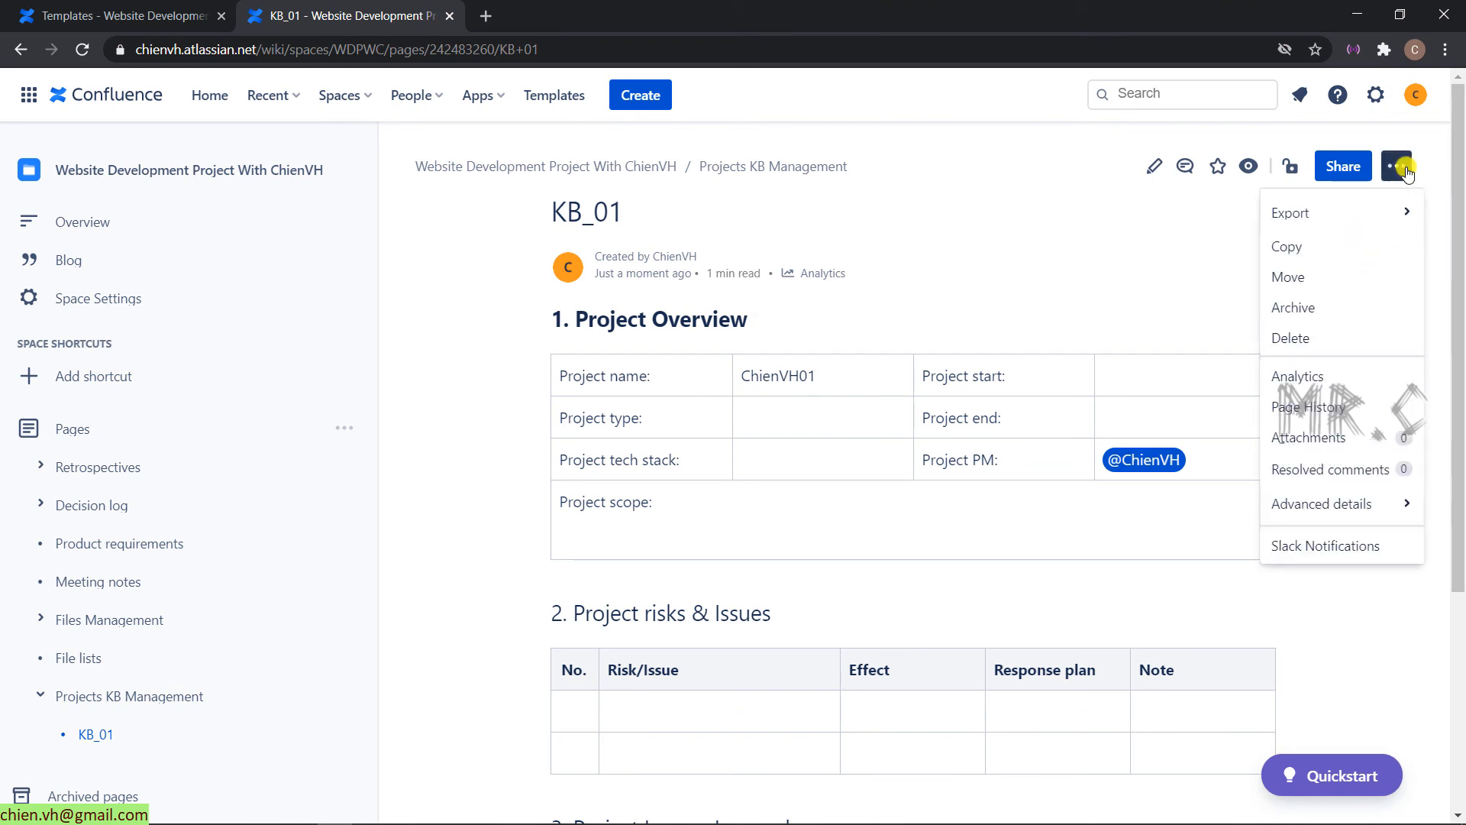
click(1288, 246)
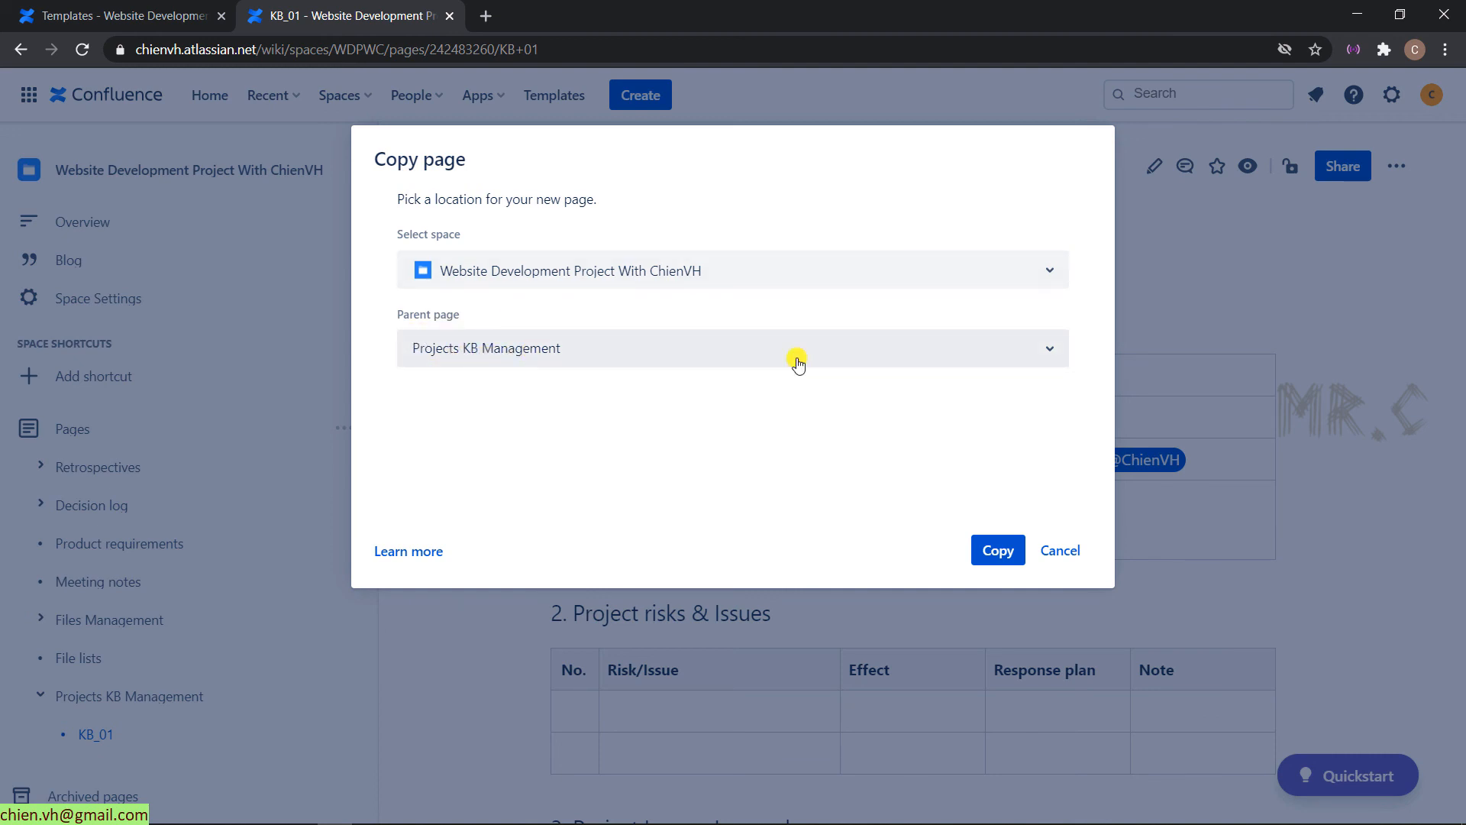
click(990, 549)
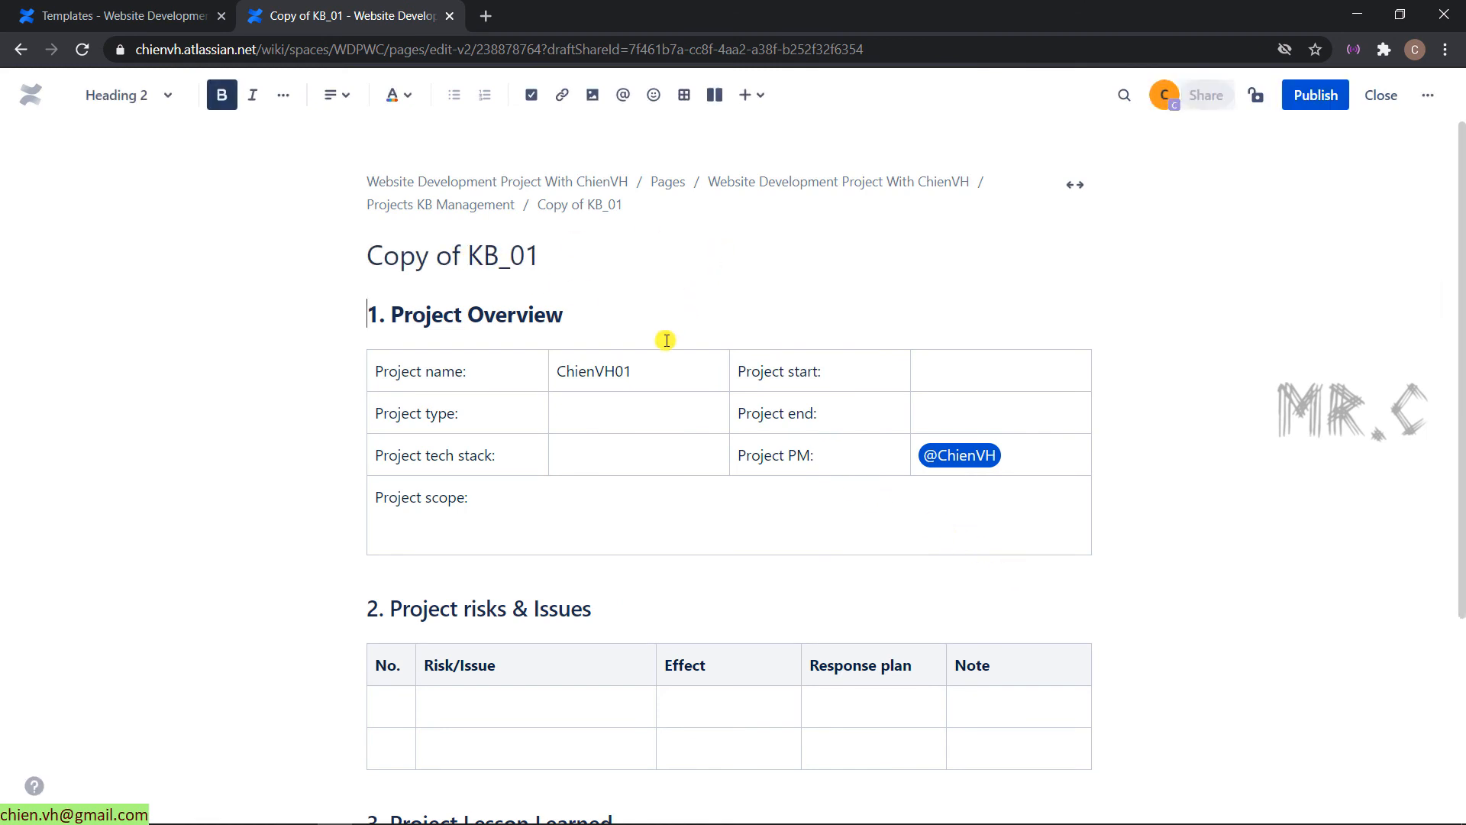
Retitle the copied page KB_02, removing the "Copy of" prefix.
click(467, 256)
drag(467, 256, 366, 256)
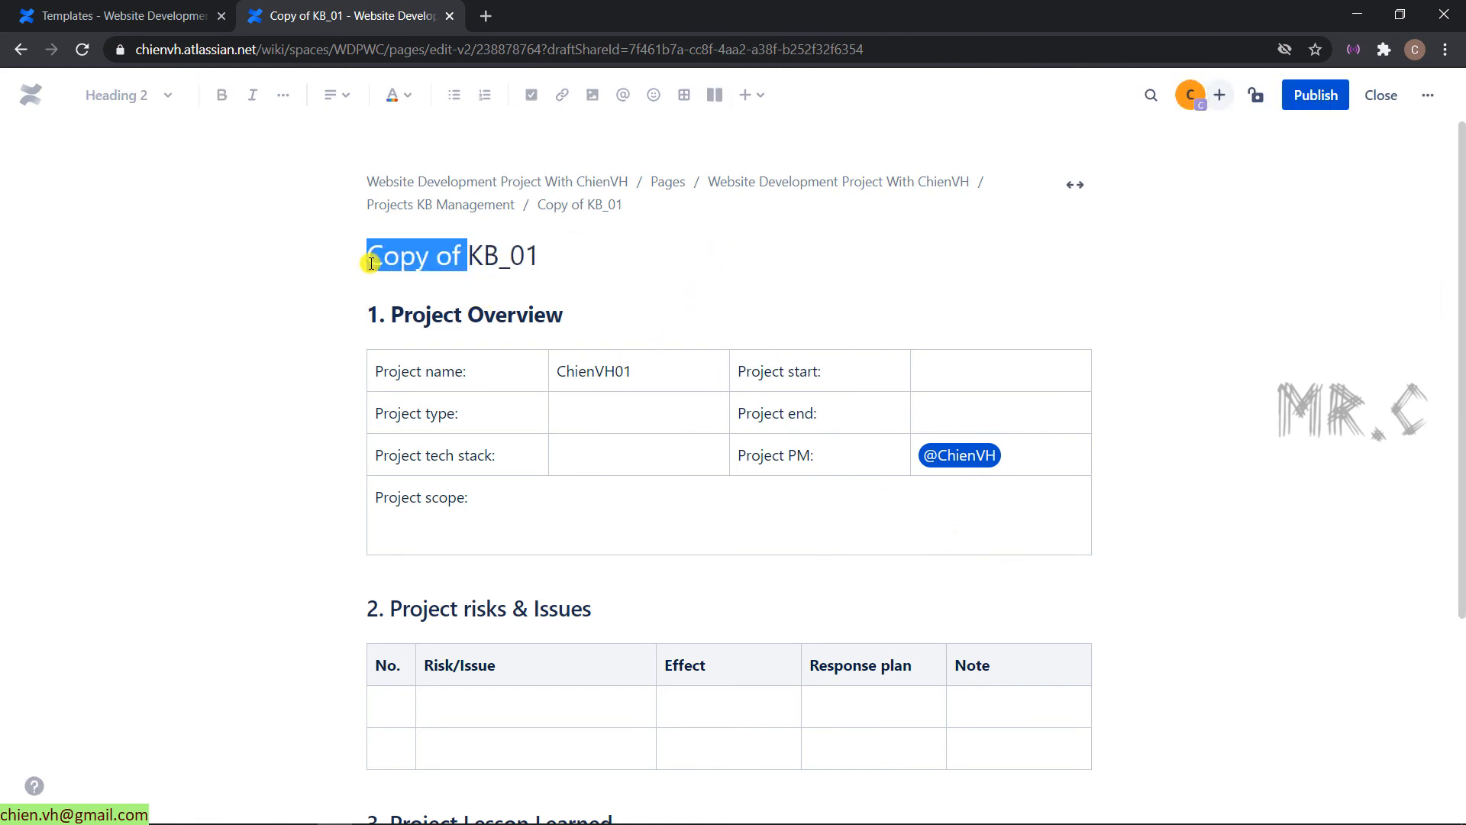
text(\)
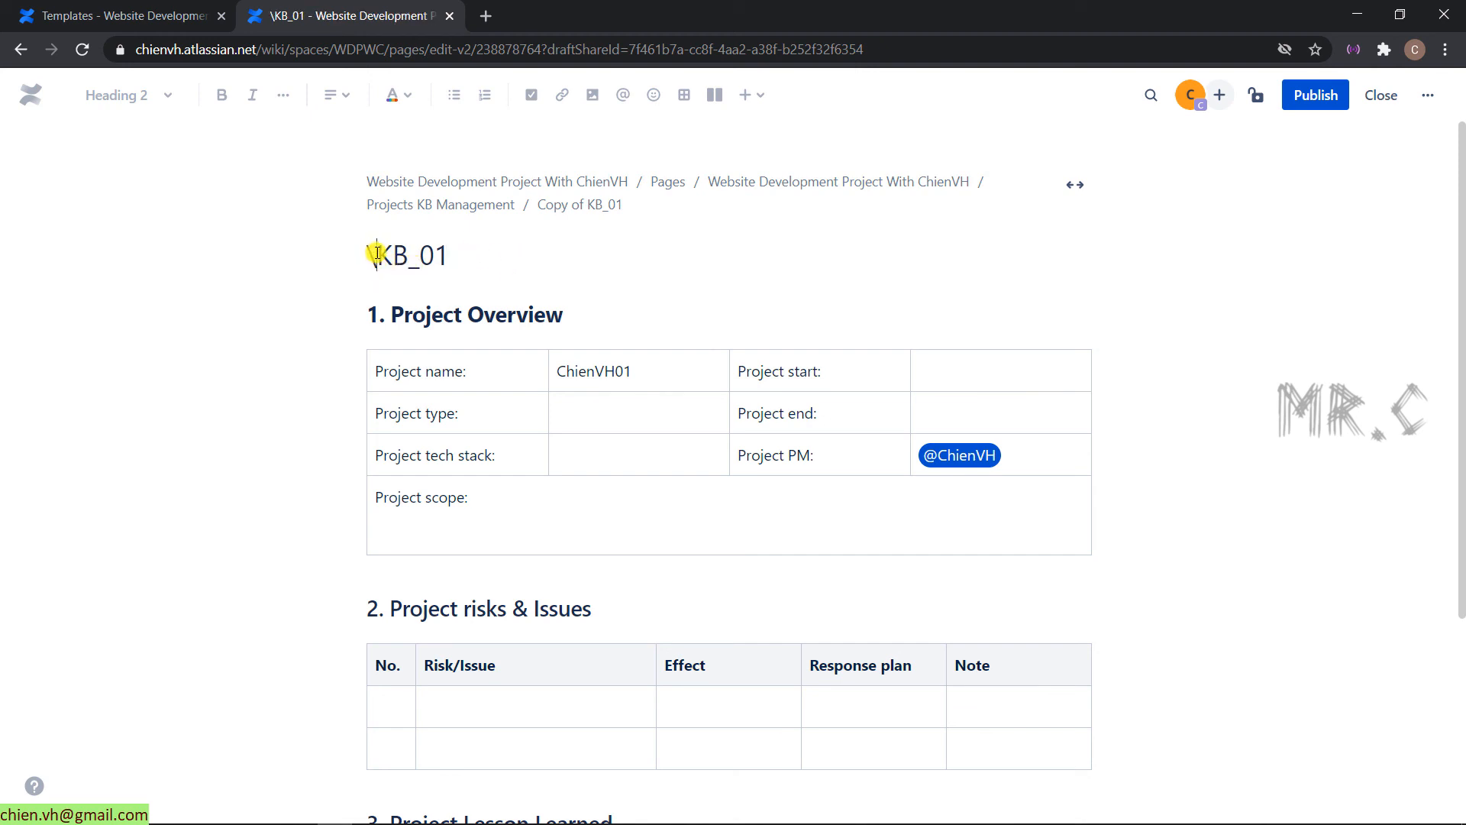
key(BackSpace)
click(468, 256)
key(BackSpace)
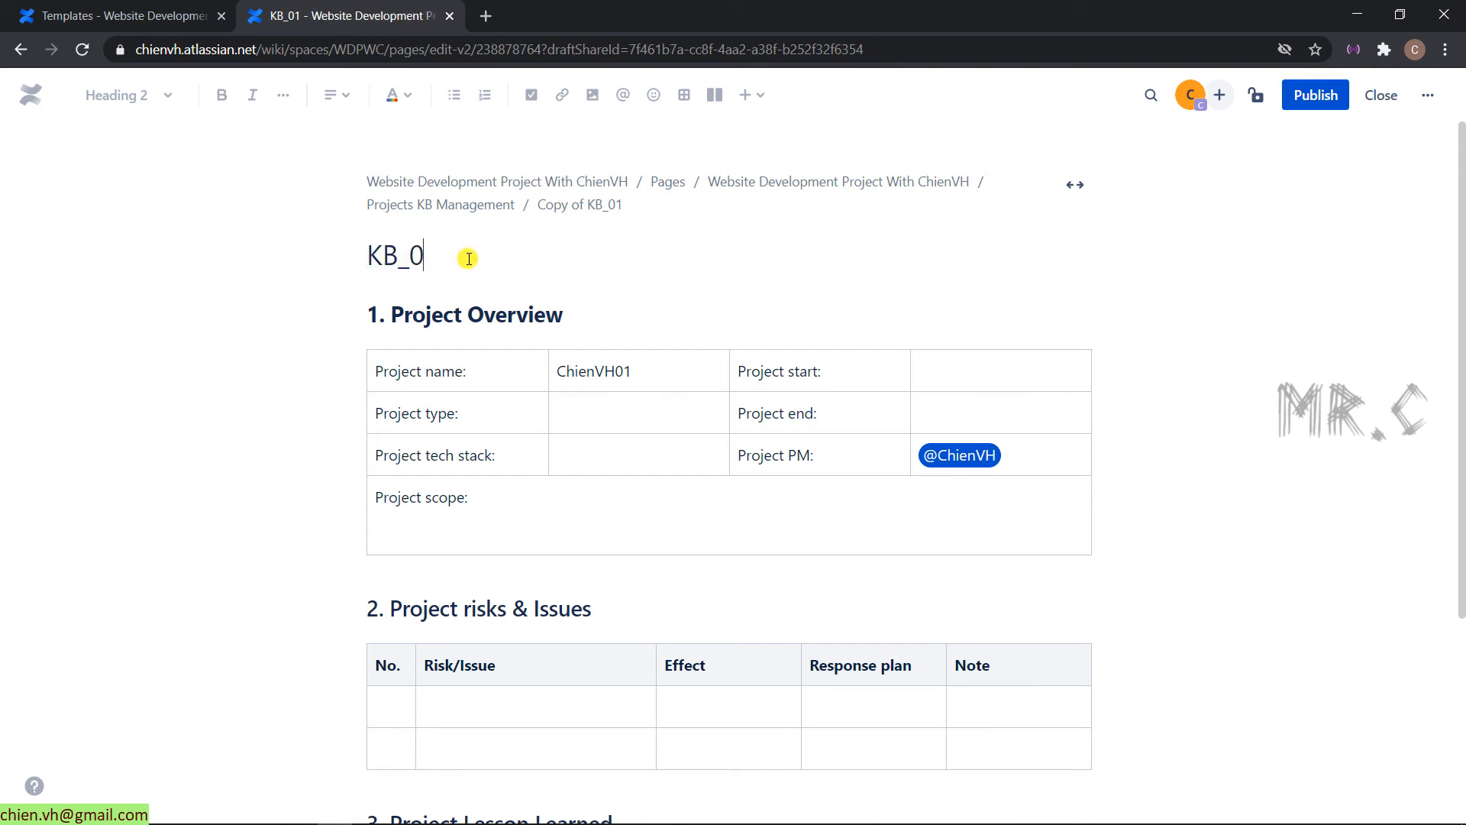
text(2)
Change the project name in the overview table to ChienVH02 and publish the KB_02 page.
click(639, 371)
key(BackSpace)
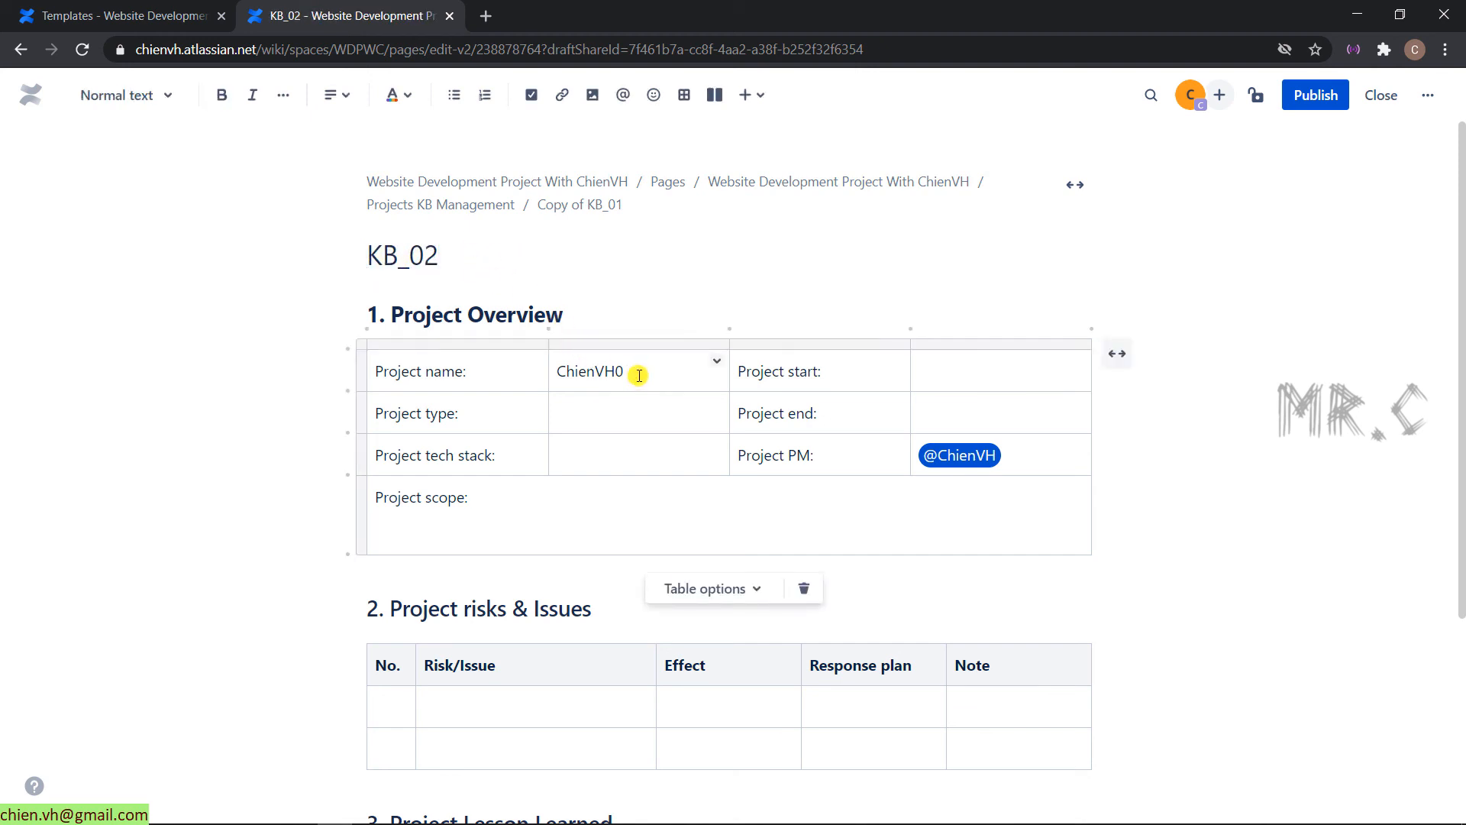
text(2)
click(1311, 95)
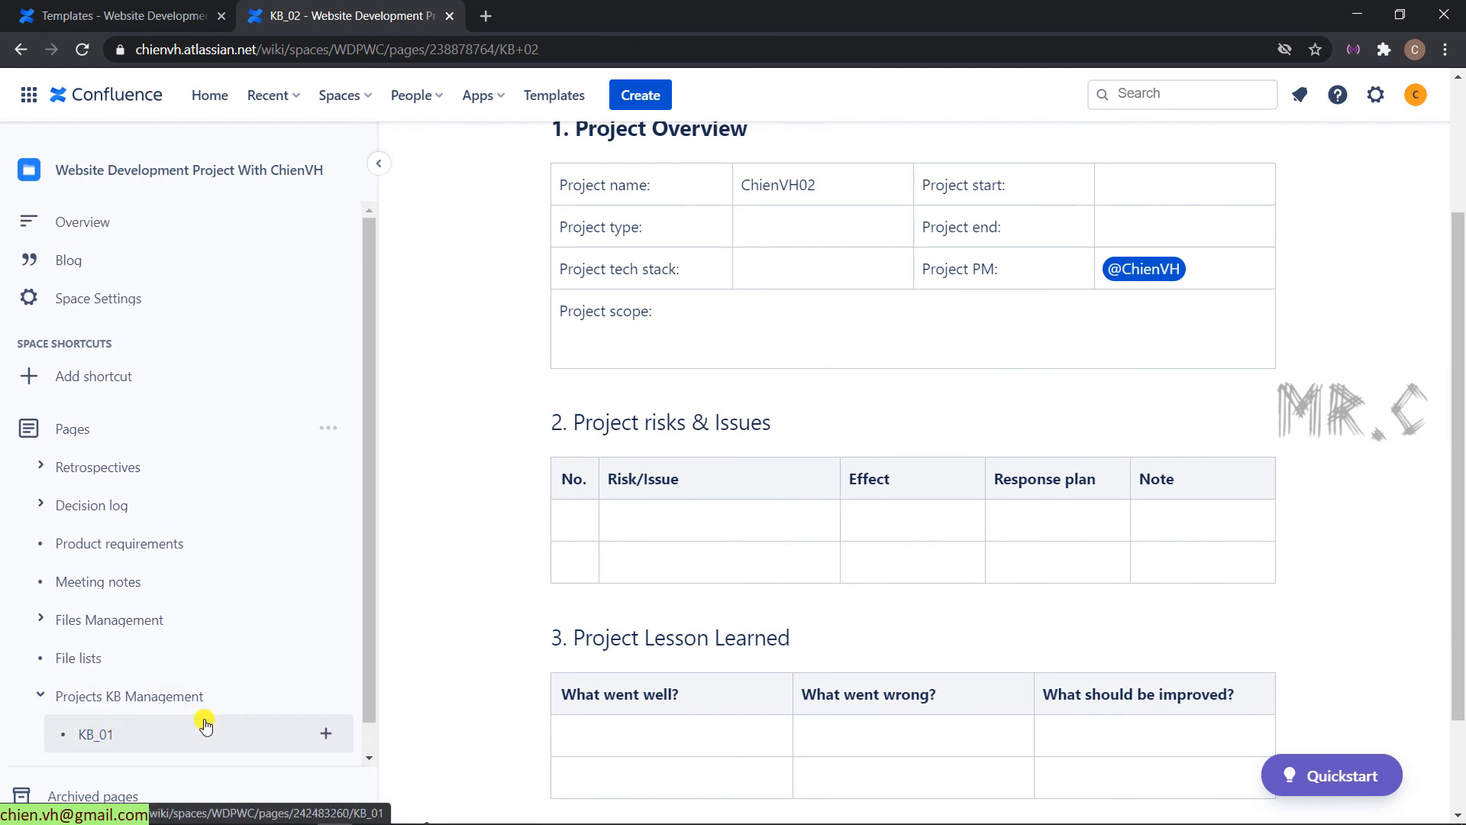
Create and publish a page titled KB_03 from the Projects KB Management page's Create from template button, and return to the management page.
click(137, 666)
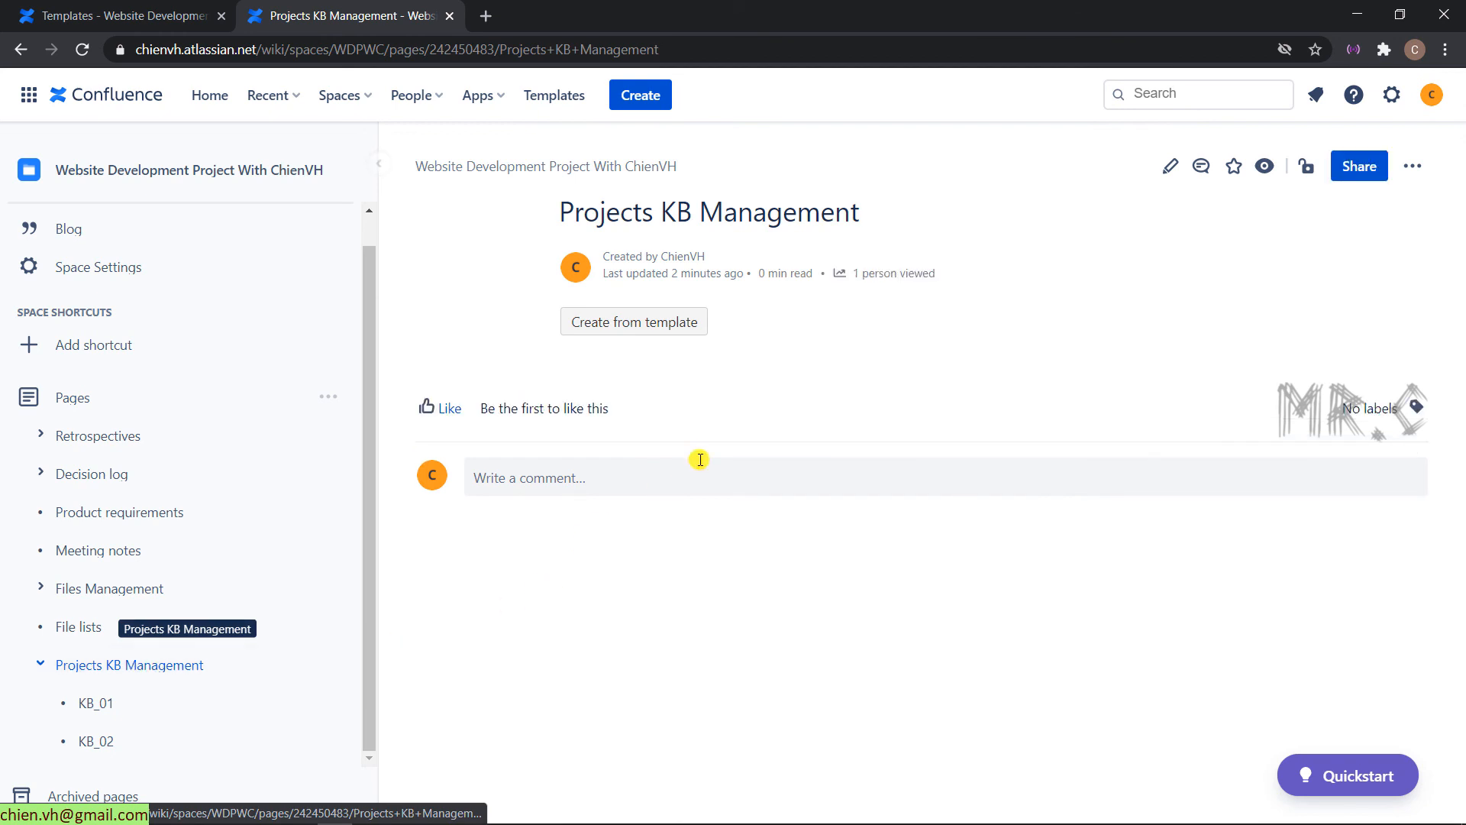
click(660, 324)
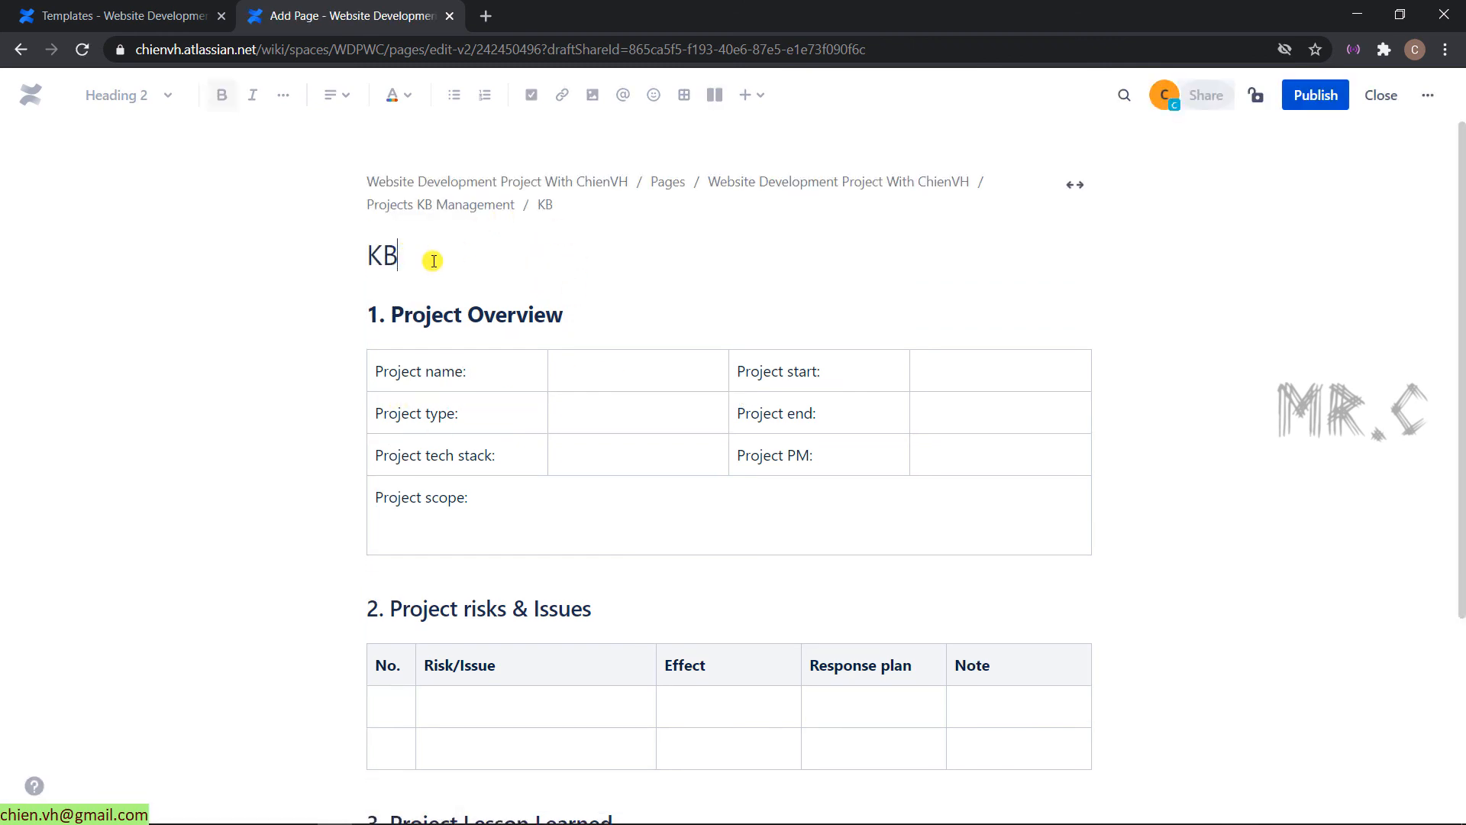
text(_03)
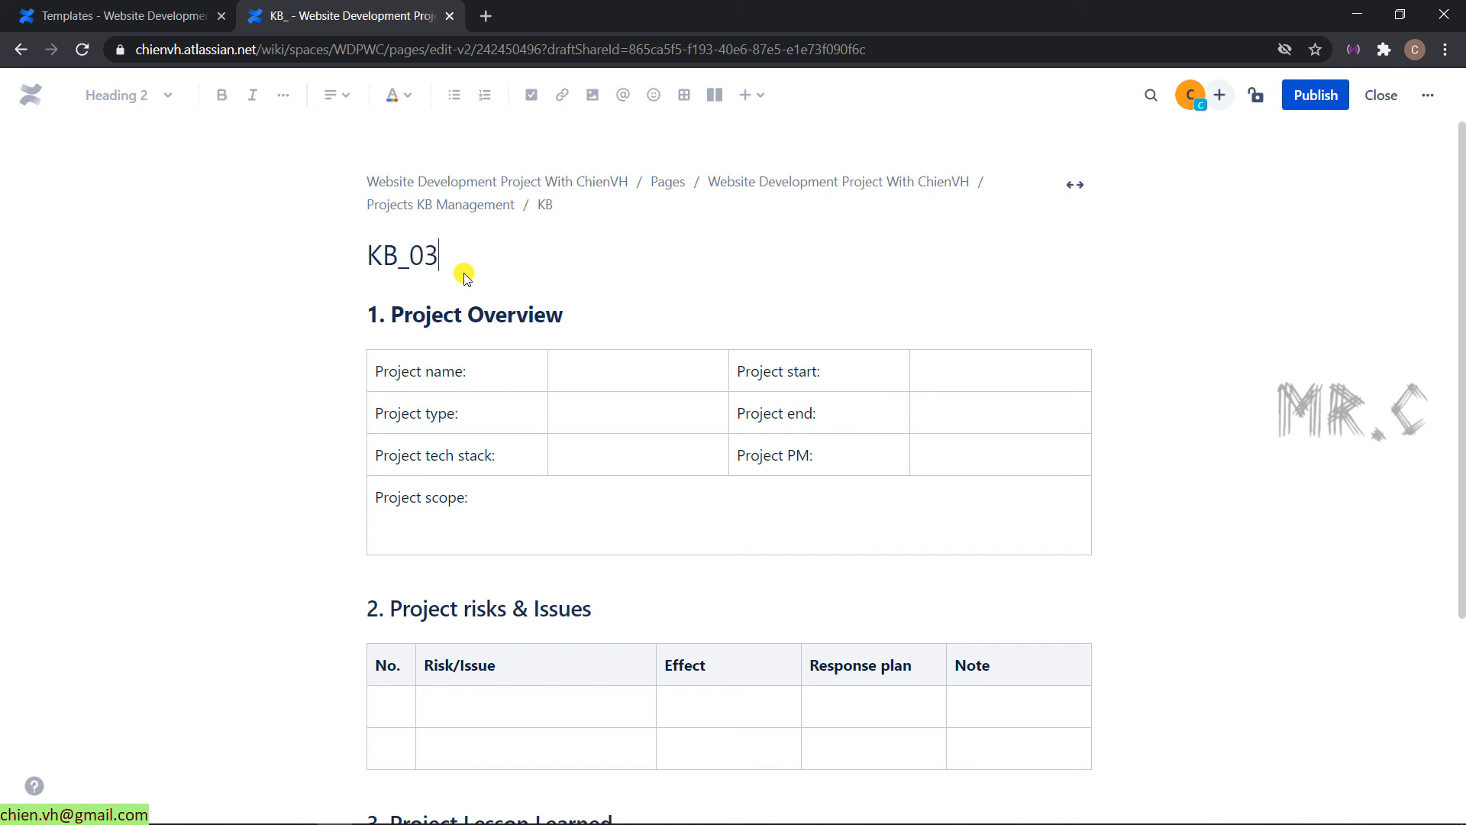
click(1329, 107)
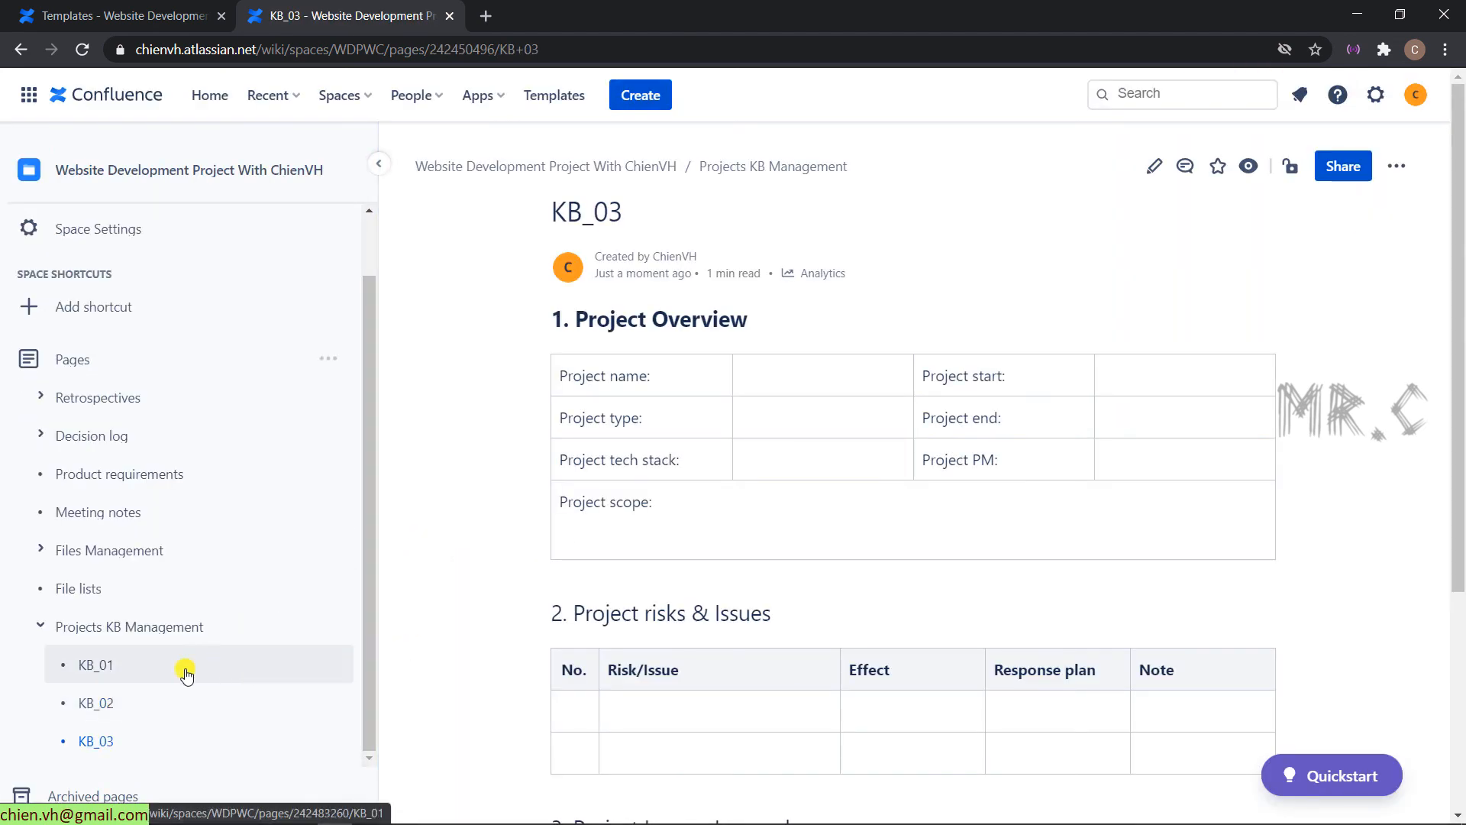
click(126, 627)
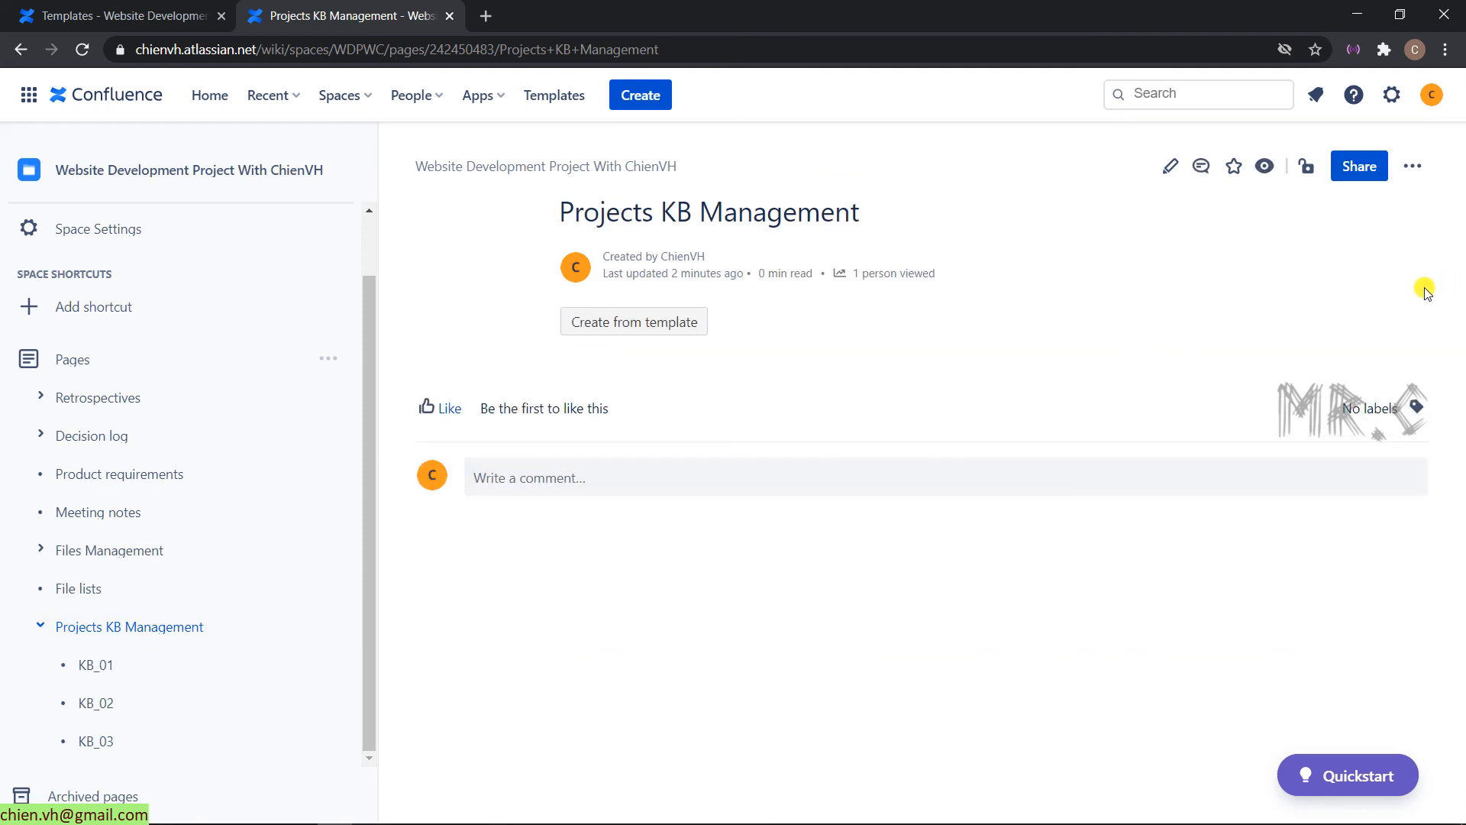